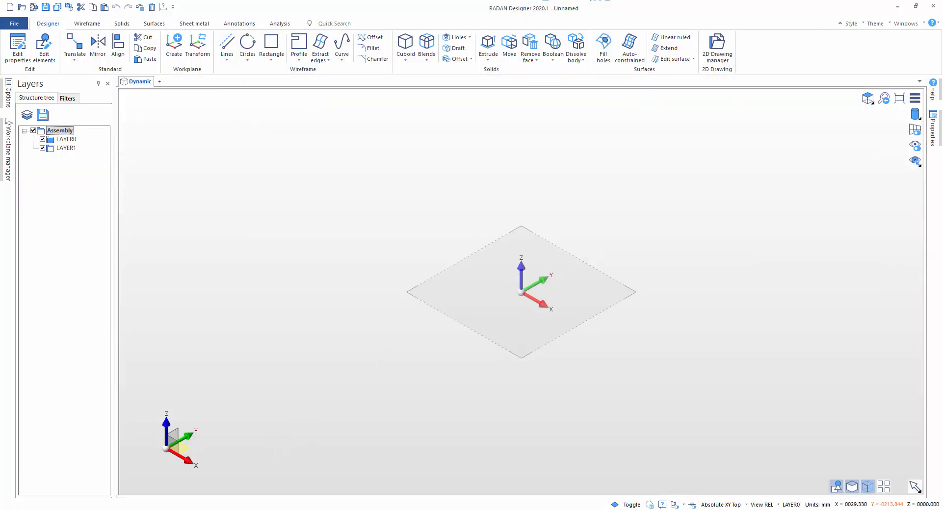
# Switch to File Explorer and open the Desktop folder Files > 1 Unfold and edit
pyautogui.press('super+e')
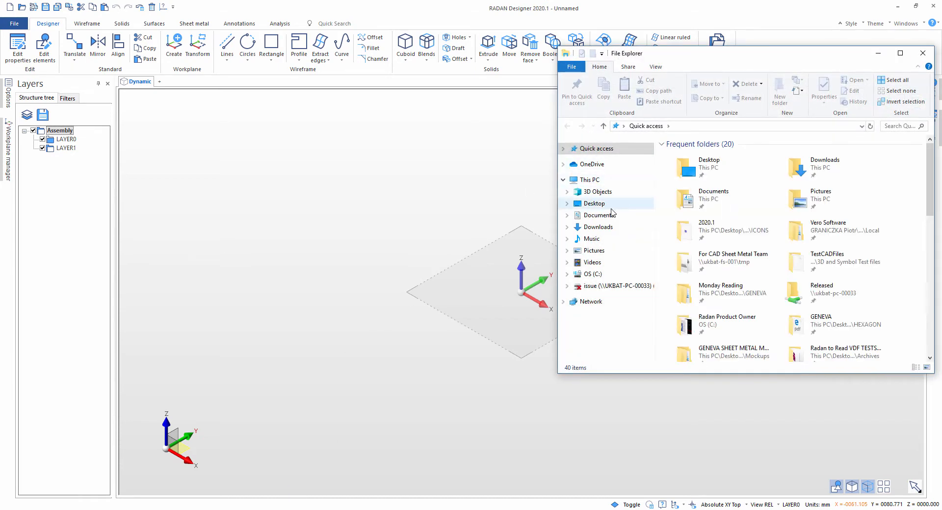
pyautogui.click(601, 203)
pyautogui.doubleClick(683, 155)
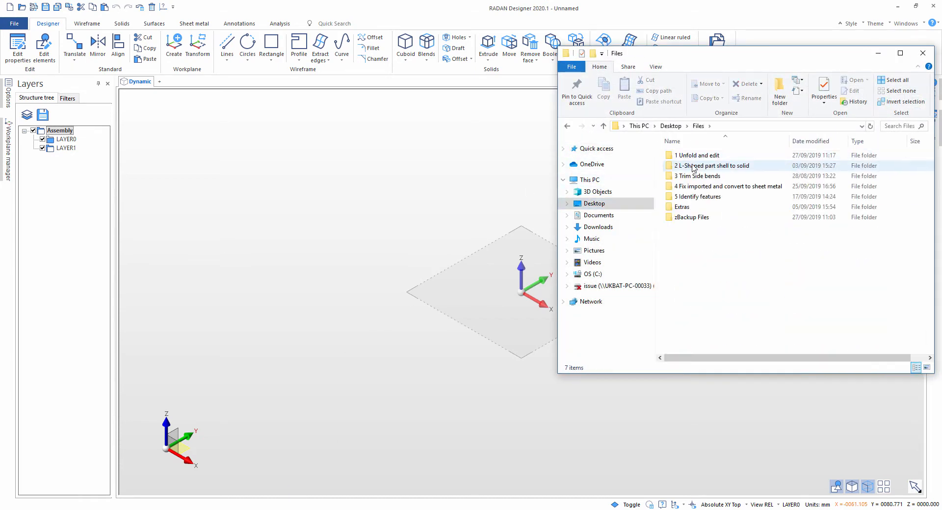
pyautogui.doubleClick(697, 155)
pyautogui.click(685, 157)
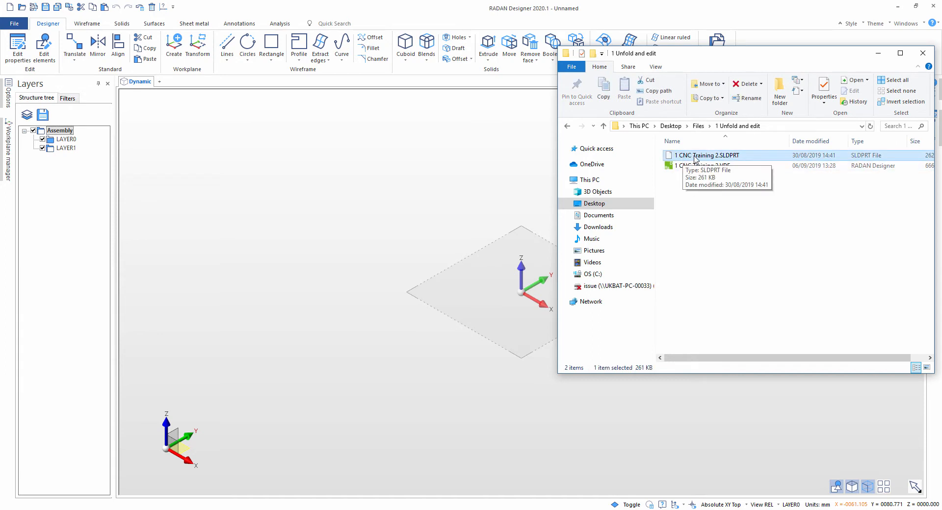
# Import the part 1 CNC Training 2.SLDPRT into RADAN Designer using the SolidWorks library
pyautogui.moveTo(696, 158); pyautogui.dragTo(385, 191)
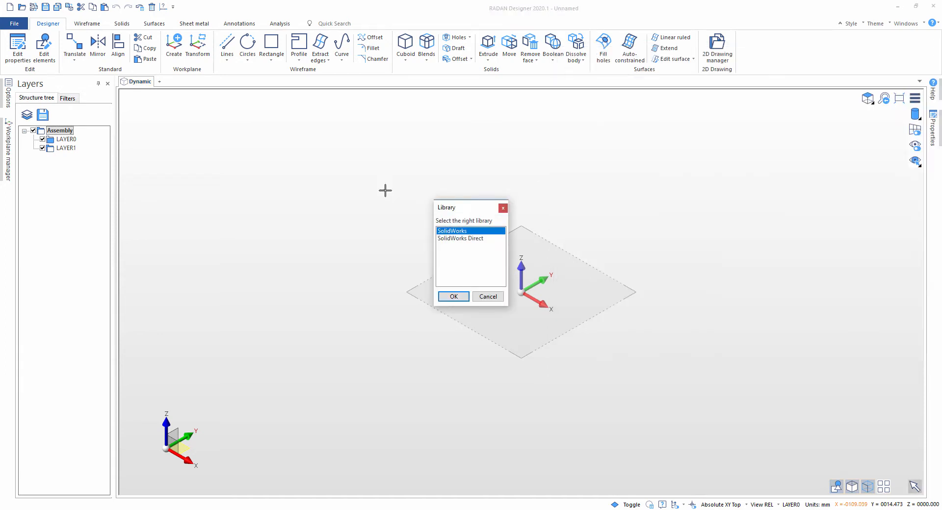
pyautogui.click(452, 297)
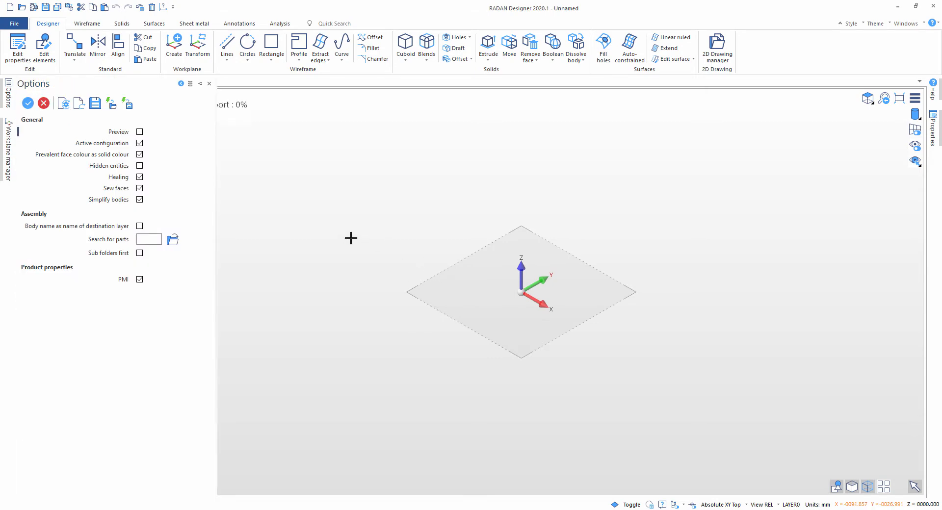
pyautogui.moveTo(362, 290); pyautogui.dragTo(503, 348, button='middle')
pyautogui.moveTo(483, 381); pyautogui.dragTo(558, 359, button='middle')
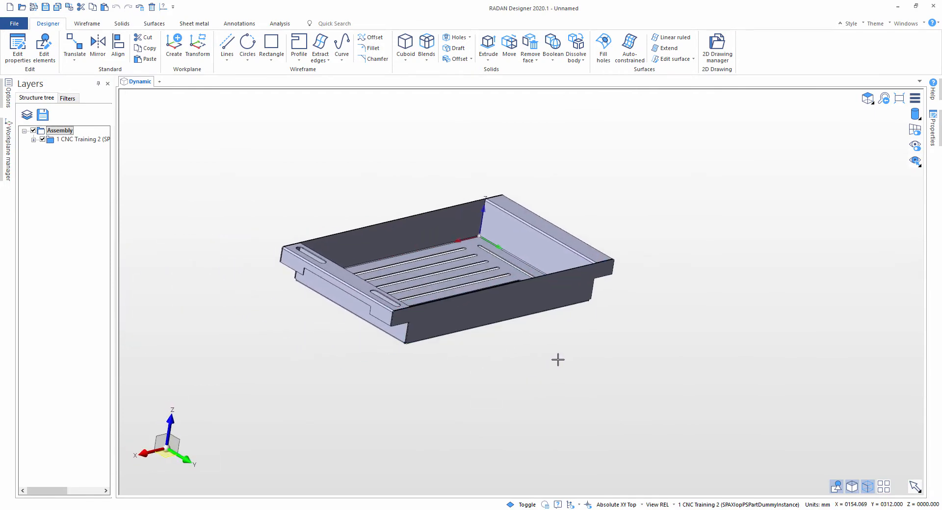
pyautogui.scroll(3, 428, 374)
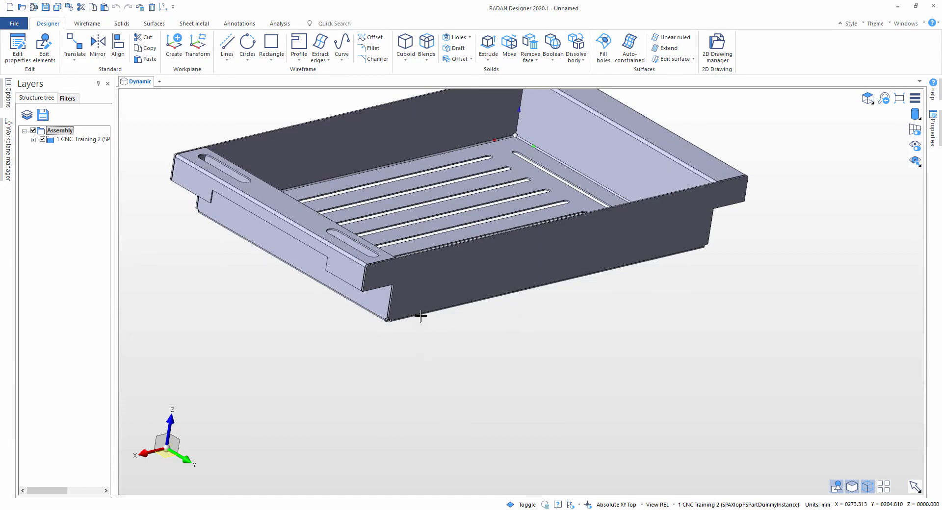
pyautogui.moveTo(429, 294); pyautogui.dragTo(452, 385, button='middle')
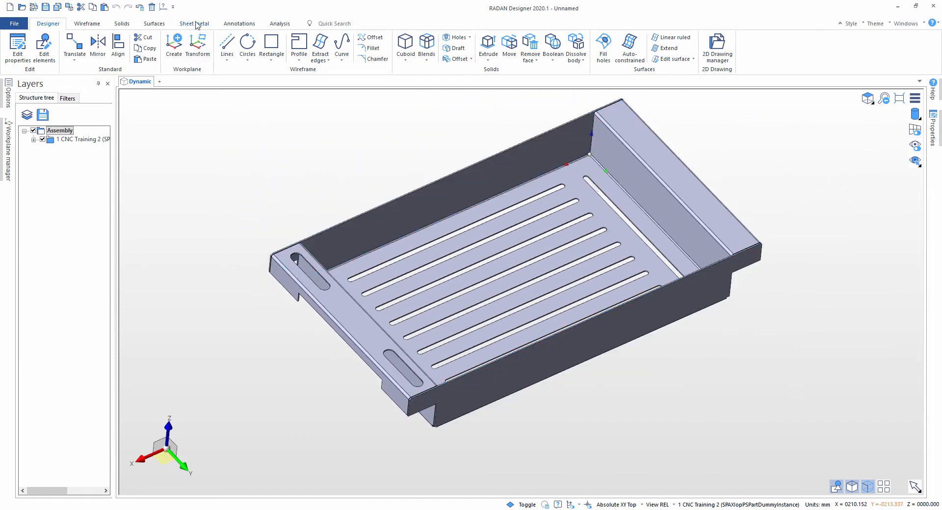
# Set the sheet metal part properties with the outer face of a long side wall as primary face, Aluminium, V-width 20 mm
pyautogui.click(195, 25)
pyautogui.scroll(-1, 262, 165)
pyautogui.moveTo(262, 165); pyautogui.dragTo(311, 179, button='middle')
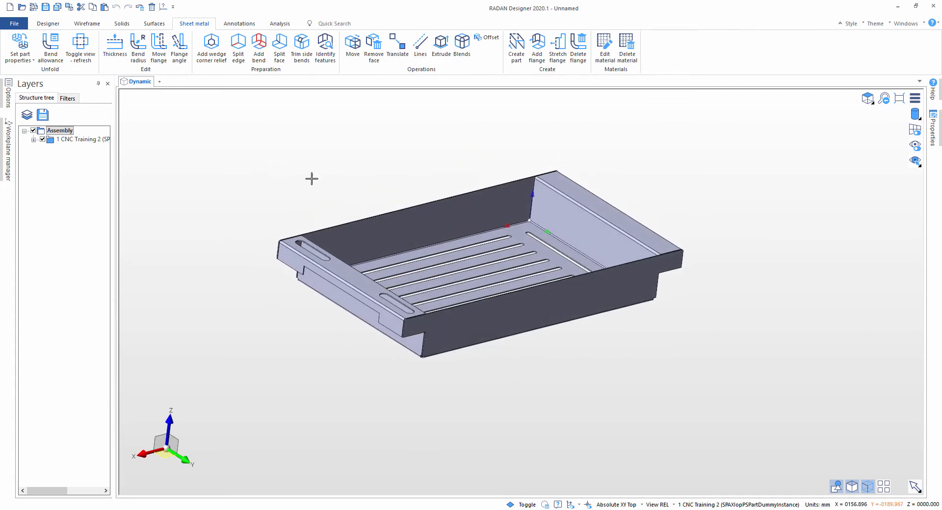
pyautogui.click(22, 40)
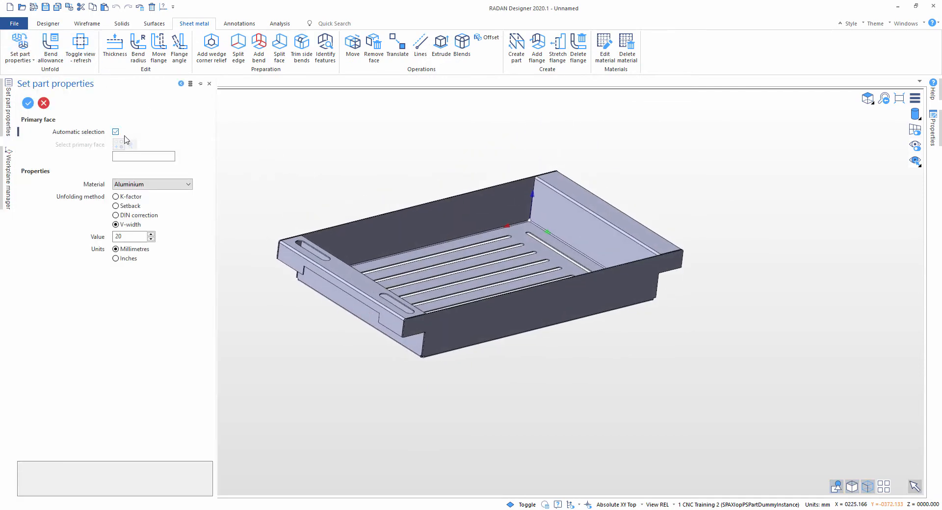
pyautogui.click(115, 133)
pyautogui.moveTo(455, 334); pyautogui.dragTo(459, 293, button='middle')
pyautogui.moveTo(431, 351); pyautogui.dragTo(484, 356, button='middle')
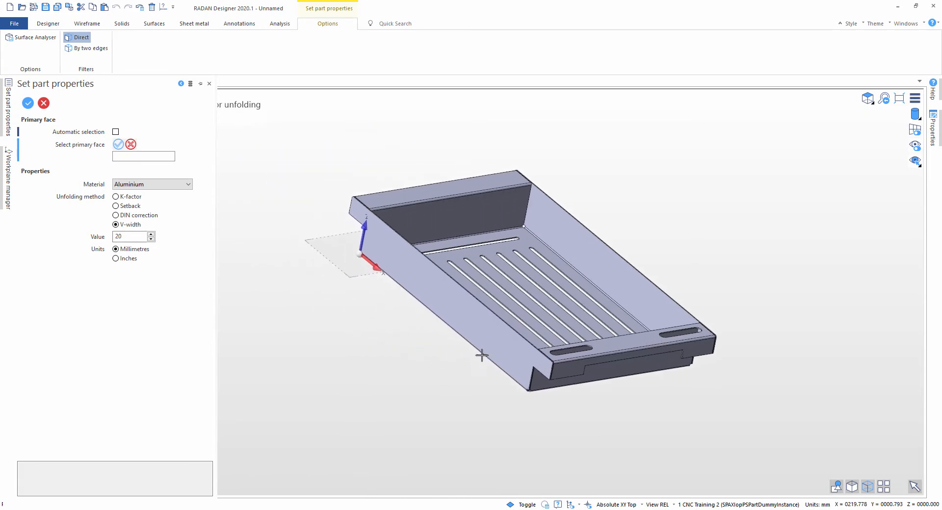
pyautogui.click(426, 294)
pyautogui.moveTo(385, 337); pyautogui.dragTo(429, 340, button='middle')
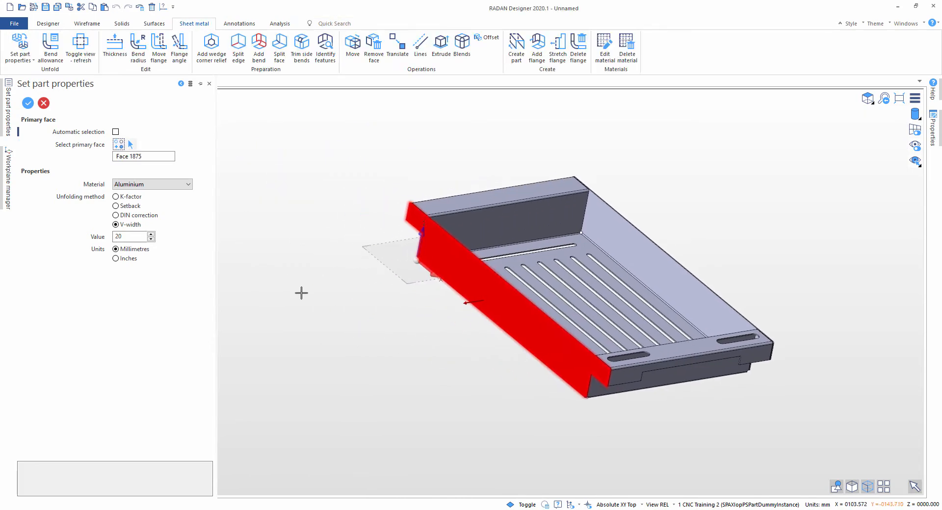
pyautogui.rightClick(252, 256)
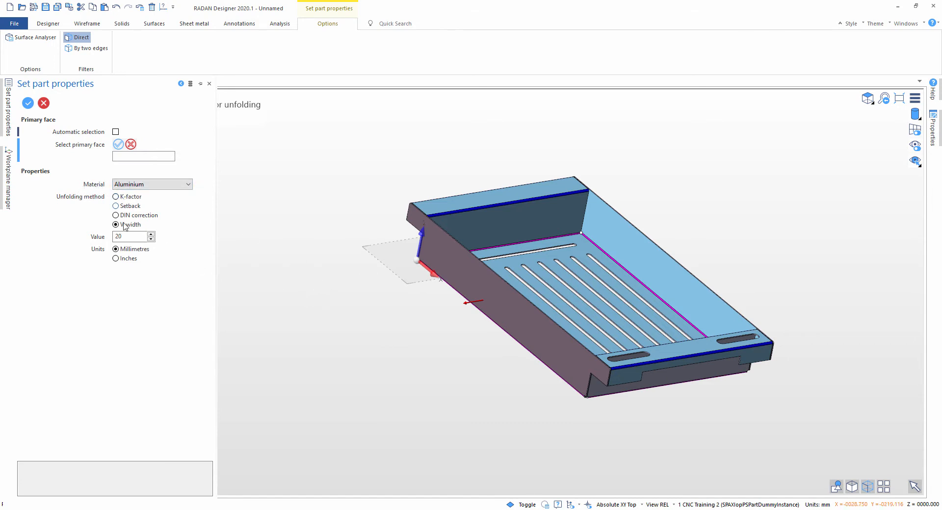
pyautogui.press('Escape')
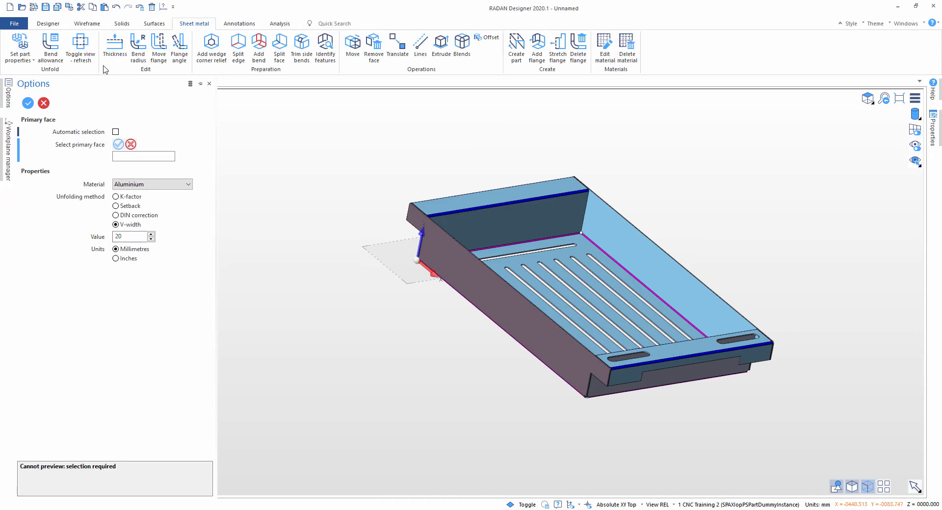
# Examine the tray's unfolded view and return to the folded part
pyautogui.click(82, 45)
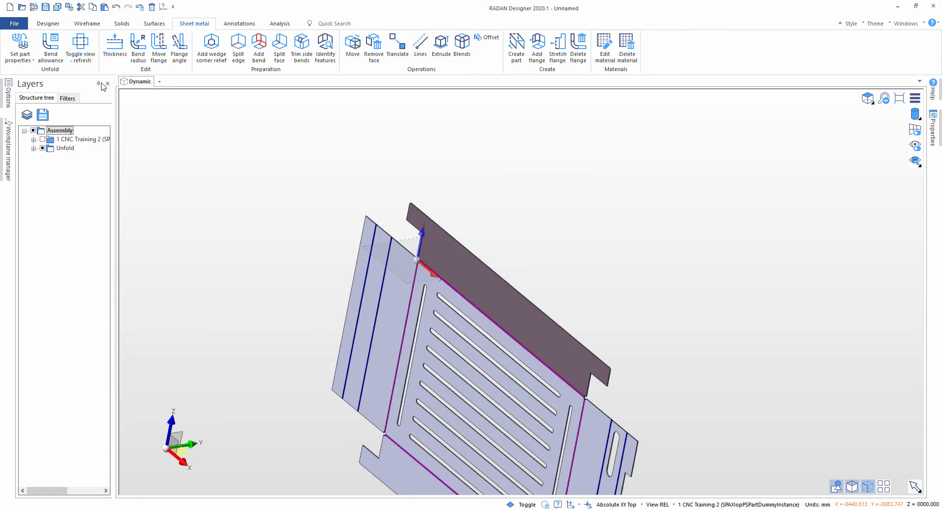
pyautogui.moveTo(176, 114); pyautogui.dragTo(202, 153, button='middle')
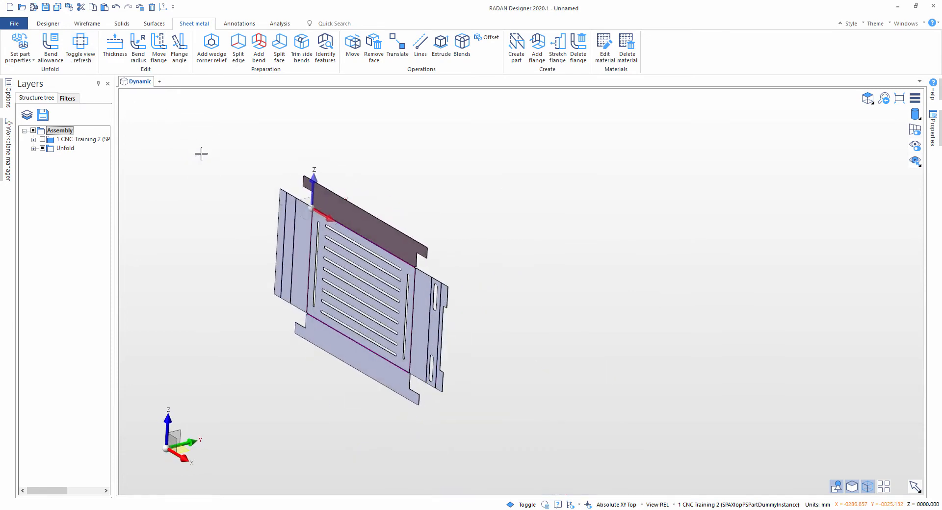
pyautogui.click(80, 45)
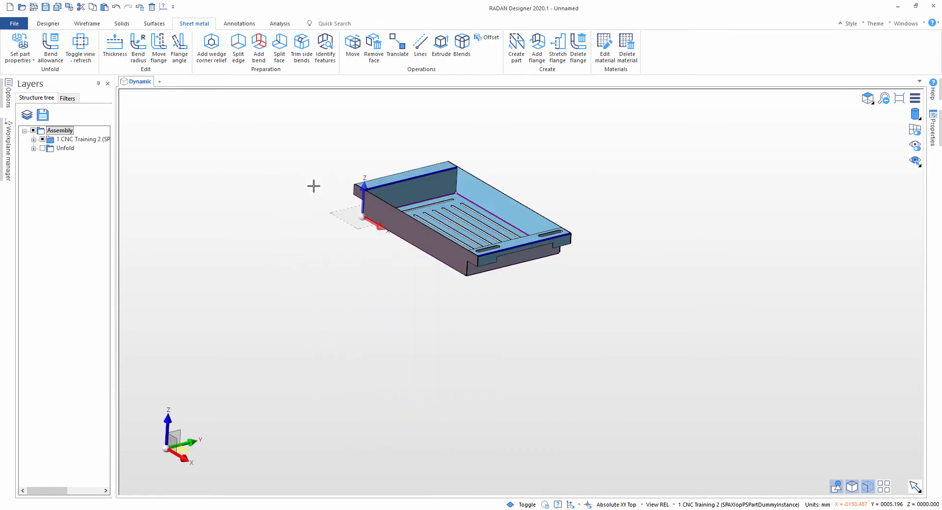
# Reset the part properties to automatic primary face selection, Aluminium, with the K-factor unfolding method at 0.43
pyautogui.click(20, 43)
pyautogui.scroll(3, 353, 190)
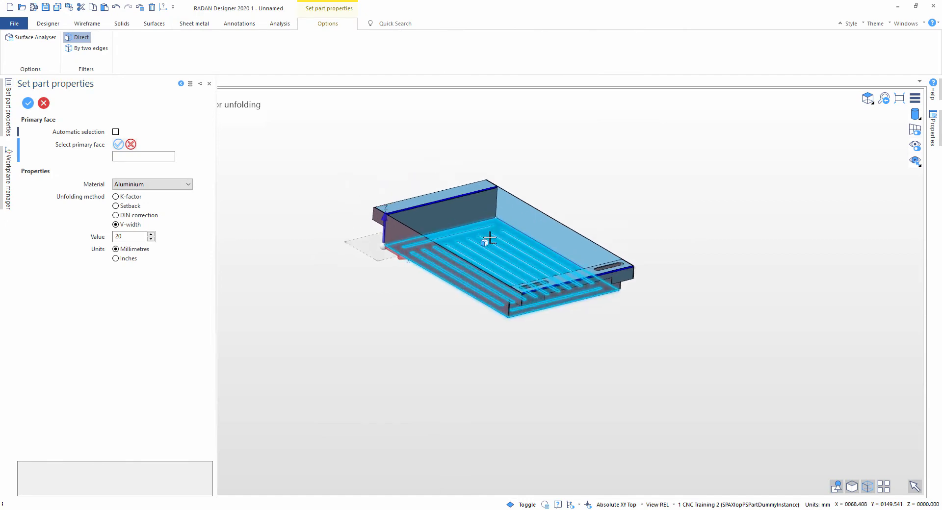
pyautogui.click(115, 132)
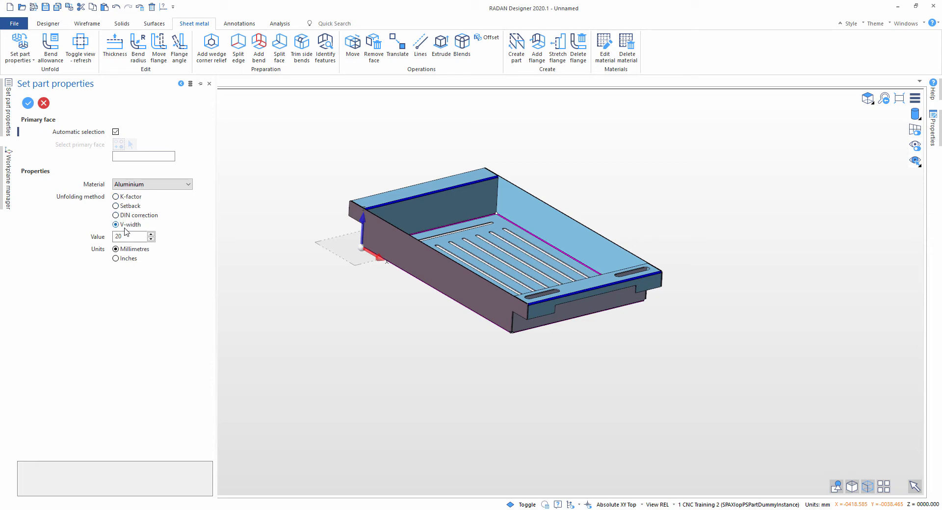
pyautogui.click(117, 196)
pyautogui.click(127, 234)
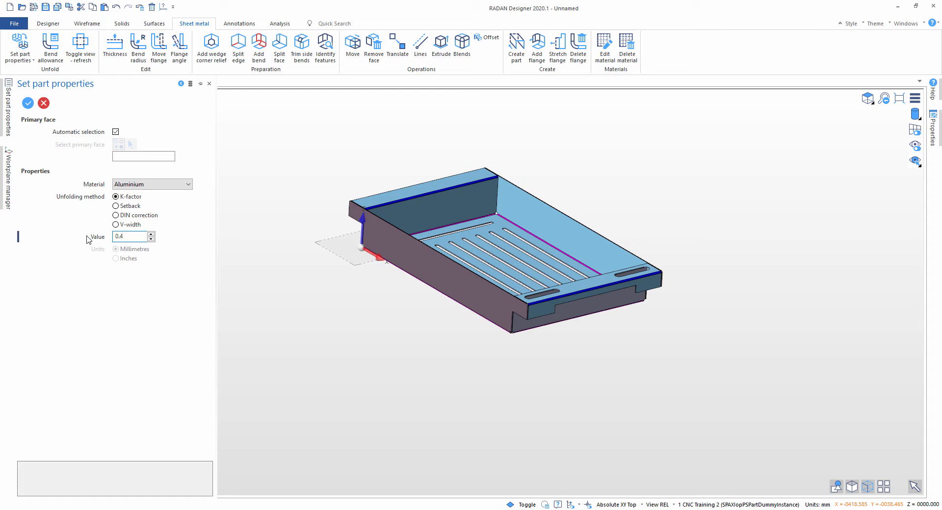
pyautogui.rightClick(235, 270)
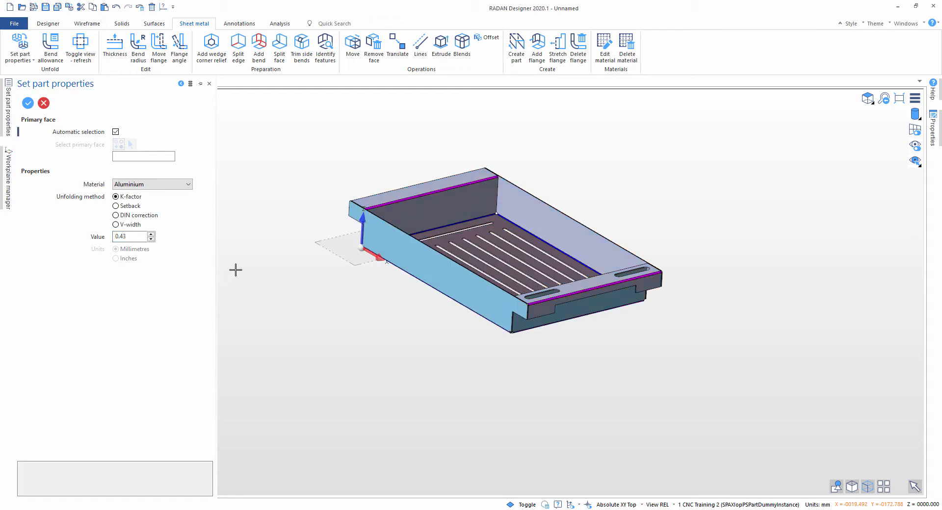
pyautogui.rightClick(257, 259)
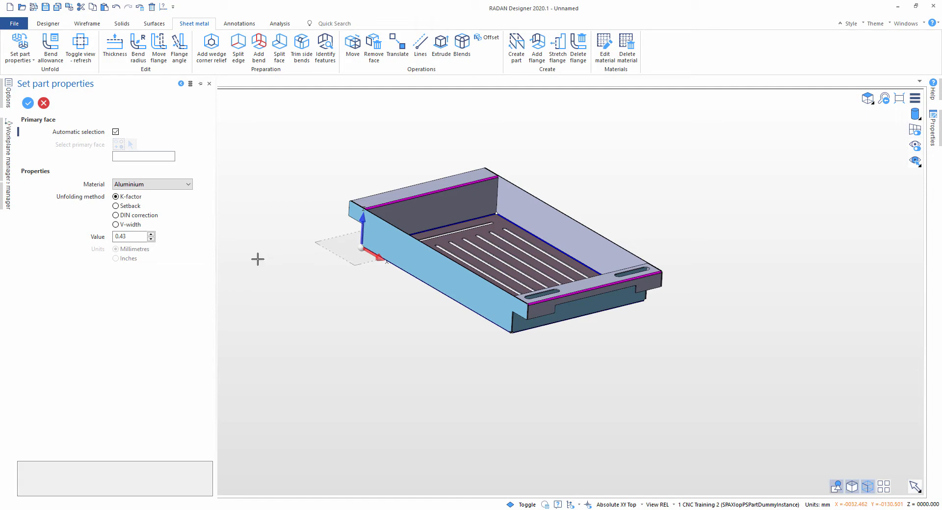
# Check the flat pattern produced with the new part properties, and toggle back to the folded tray
pyautogui.moveTo(250, 219); pyautogui.dragTo(247, 248, button='middle')
pyautogui.click(86, 48)
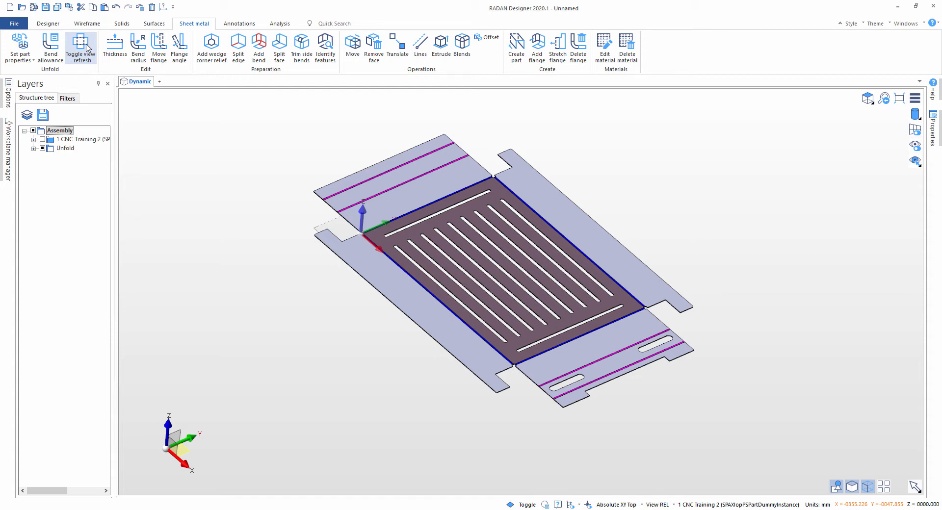
pyautogui.click(86, 48)
pyautogui.moveTo(200, 170)
pyautogui.mouseDown(button='middle')
pyautogui.moveTo(227, 172)
pyautogui.moveTo(261, 156)
pyautogui.moveTo(226, 175)
pyautogui.moveTo(200, 173)
pyautogui.mouseUp(button='middle')
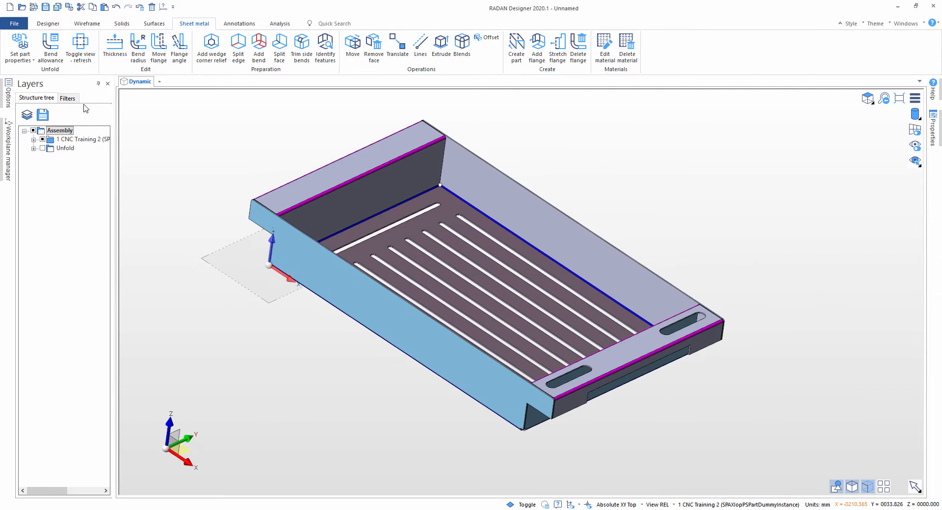
# Apply a V-width bend allowance of 20 mm to the bends of the end wall without the handle slots
pyautogui.click(49, 45)
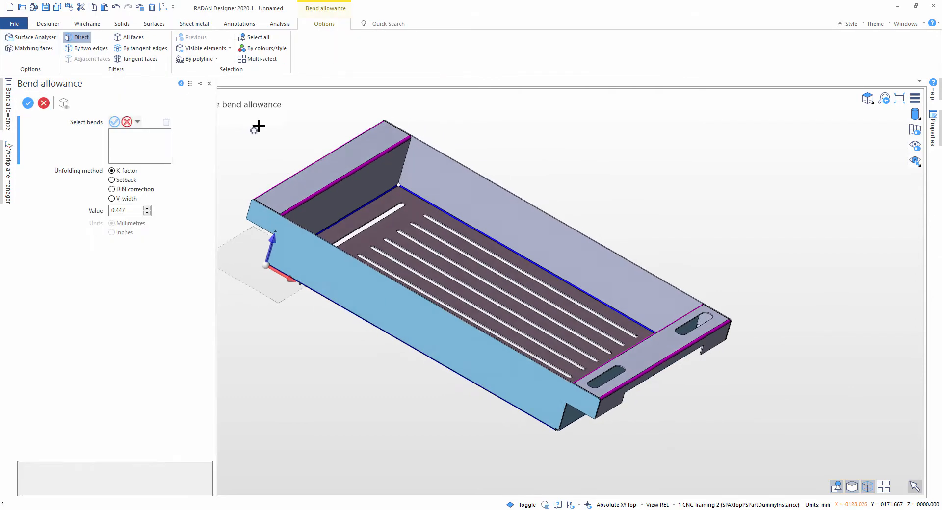
pyautogui.moveTo(257, 127); pyautogui.dragTo(332, 149, button='middle')
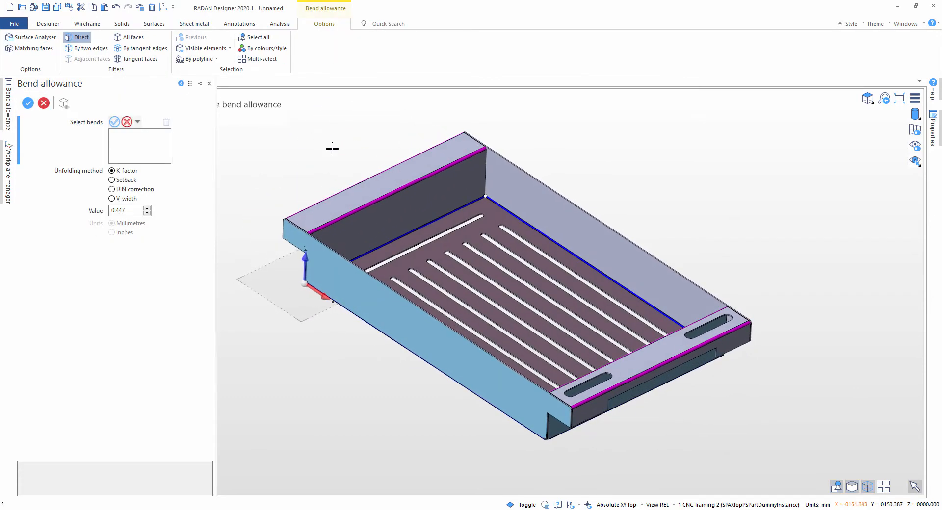
pyautogui.moveTo(394, 252); pyautogui.dragTo(350, 153)
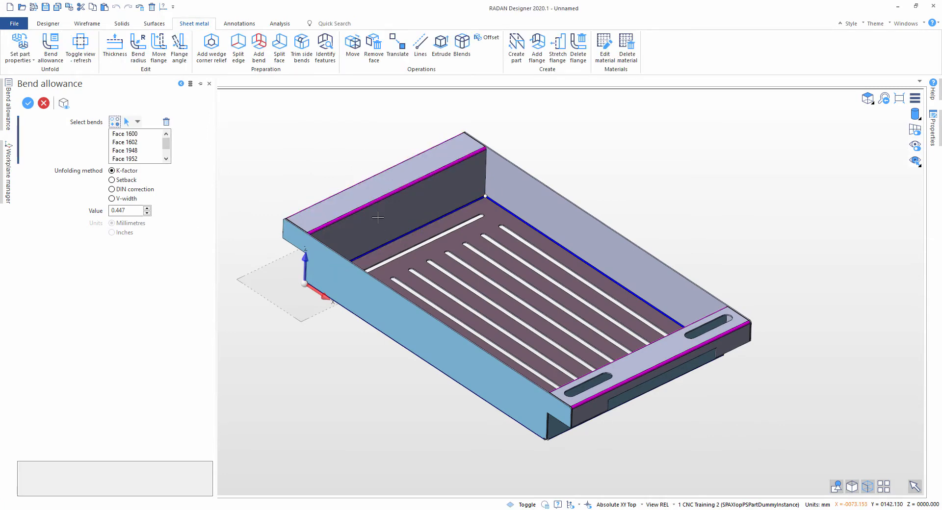
pyautogui.click(112, 198)
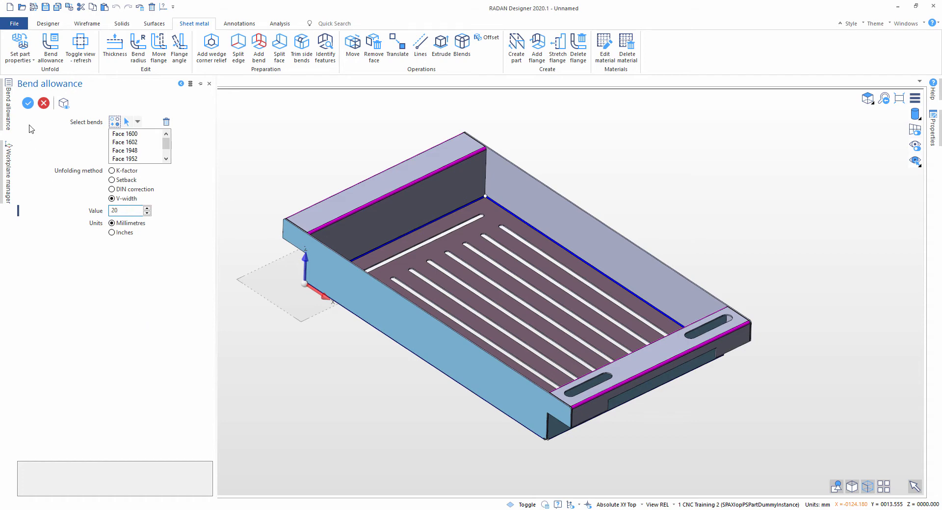
pyautogui.click(28, 103)
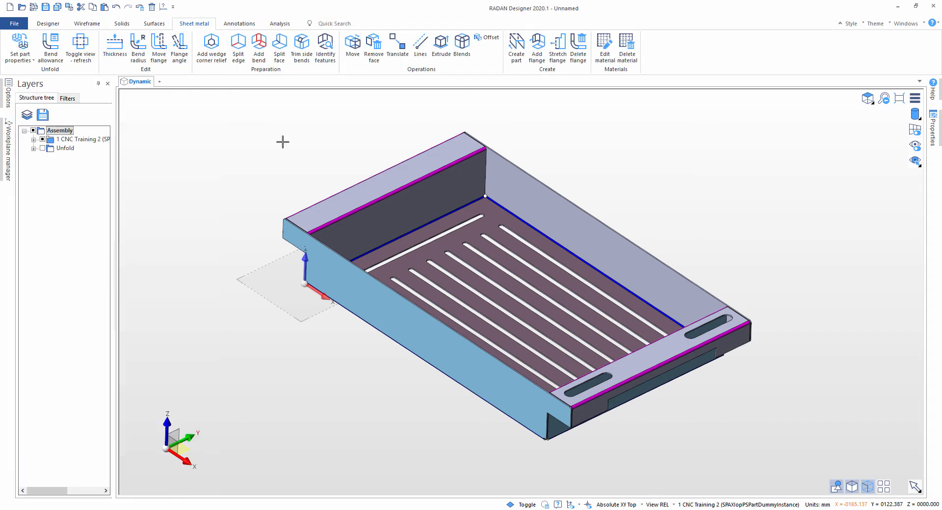
# Inspect the edited bends up close in the unfolded view and return to the folded part
pyautogui.click(80, 46)
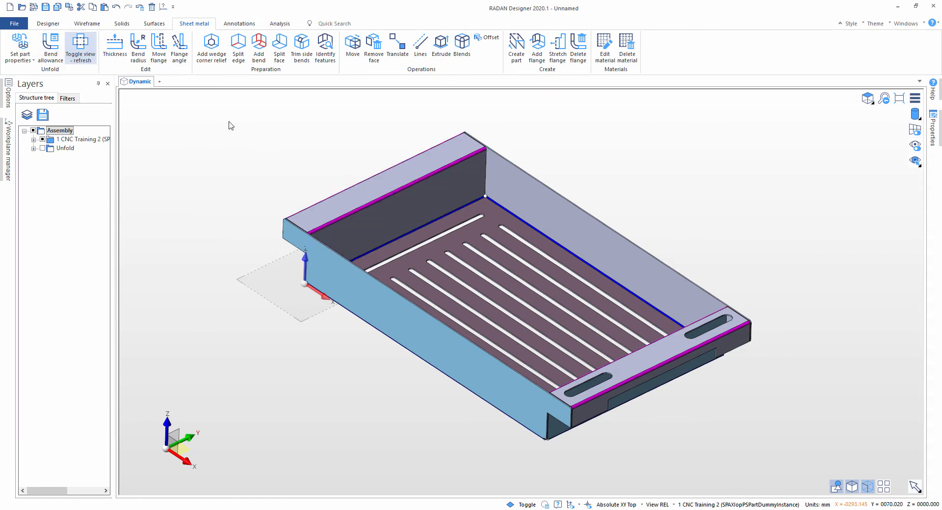
pyautogui.scroll(5, 317, 297)
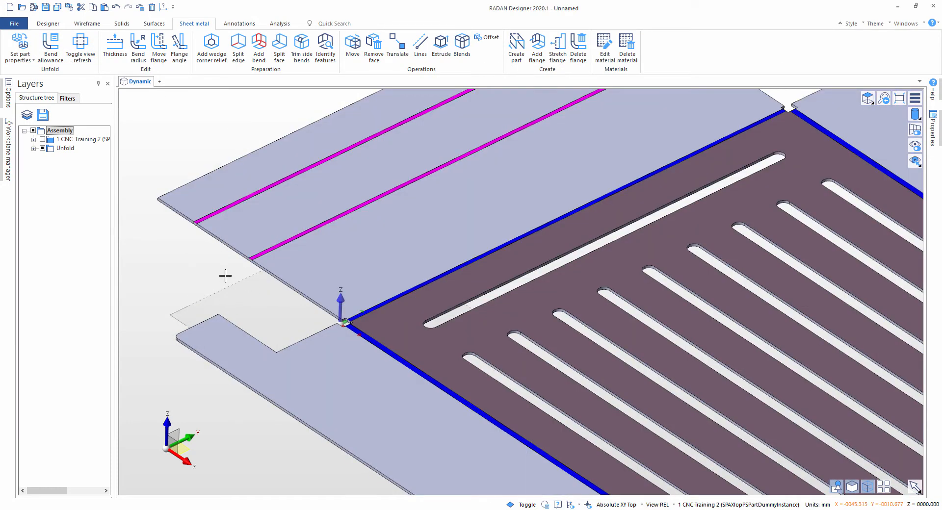
pyautogui.click(86, 53)
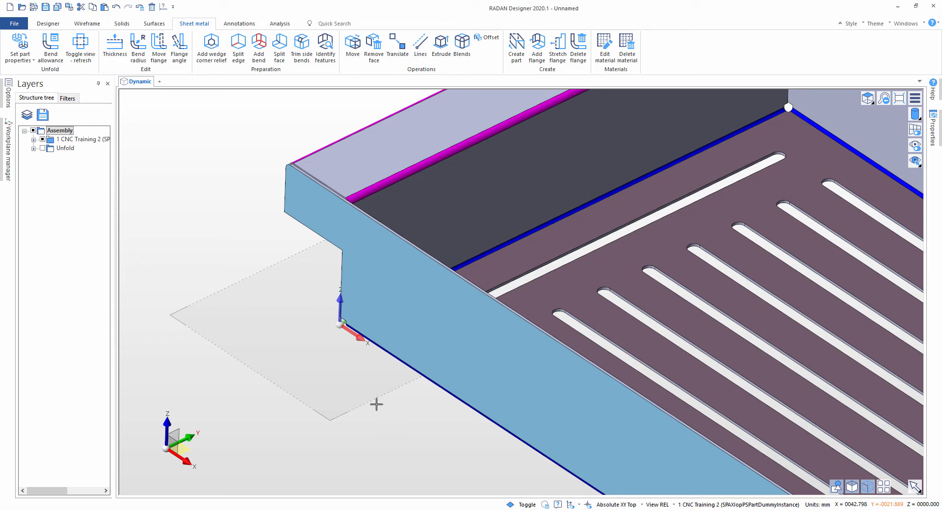
pyautogui.scroll(-5, 393, 404)
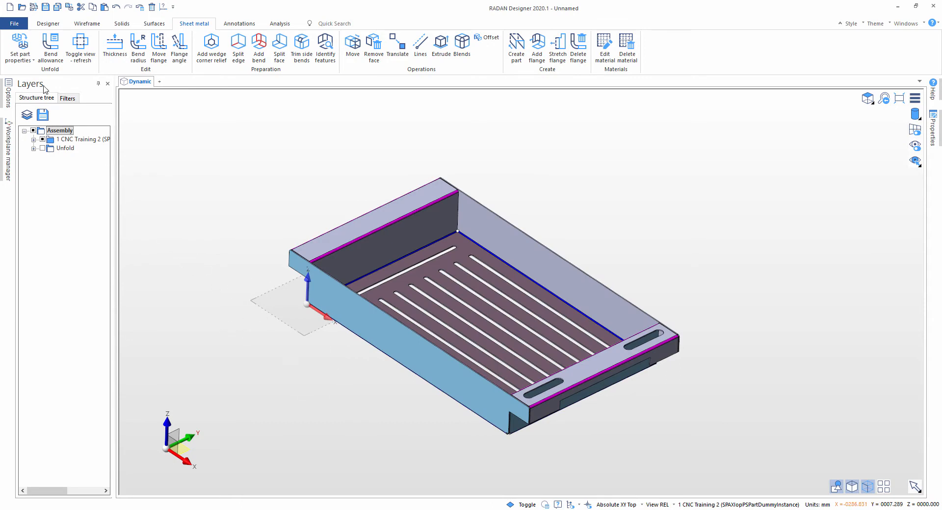
# Change the primary face to the outer underside of the slotted tray base and close the command
pyautogui.click(33, 60)
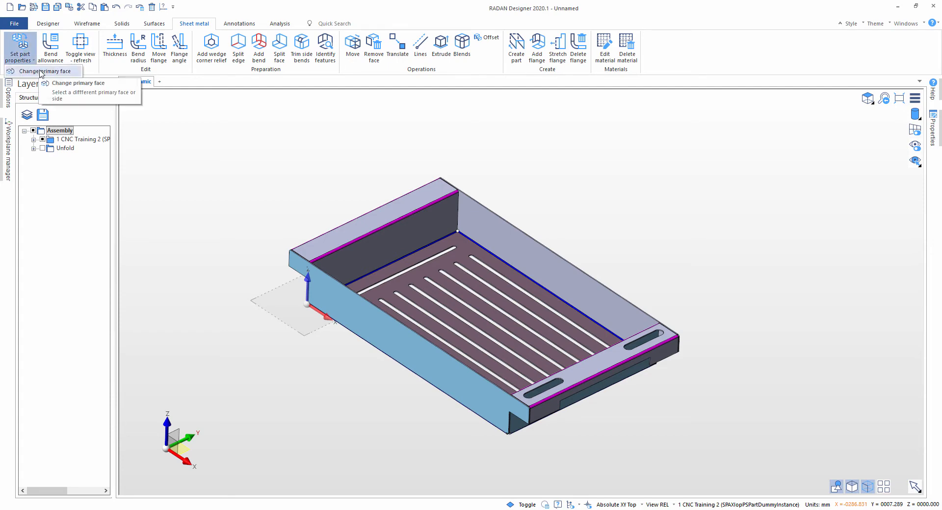
pyautogui.click(41, 72)
pyautogui.moveTo(551, 267); pyautogui.dragTo(564, 174, button='middle')
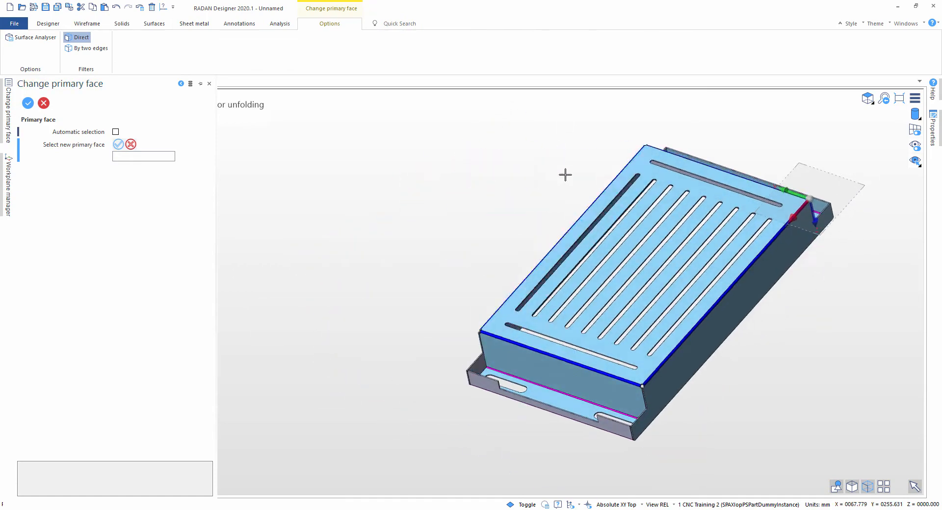
pyautogui.click(551, 317)
pyautogui.scroll(2, 452, 260)
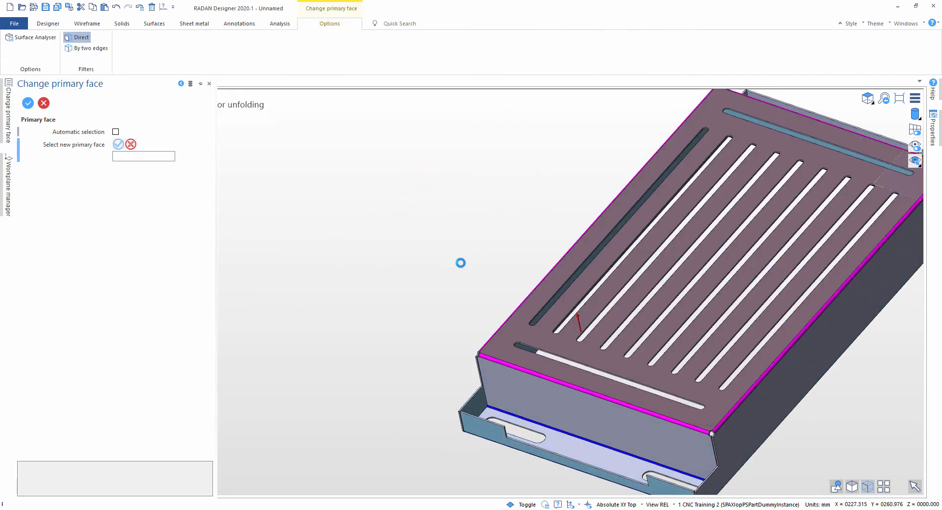
pyautogui.scroll(-2, 460, 263)
pyautogui.moveTo(460, 263); pyautogui.dragTo(328, 236, button='middle')
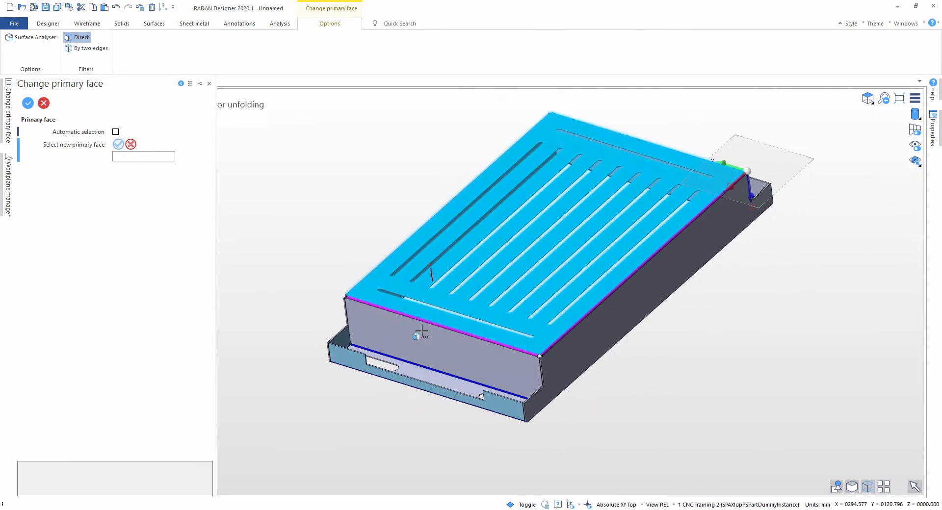
pyautogui.moveTo(433, 280); pyautogui.dragTo(458, 300, button='middle')
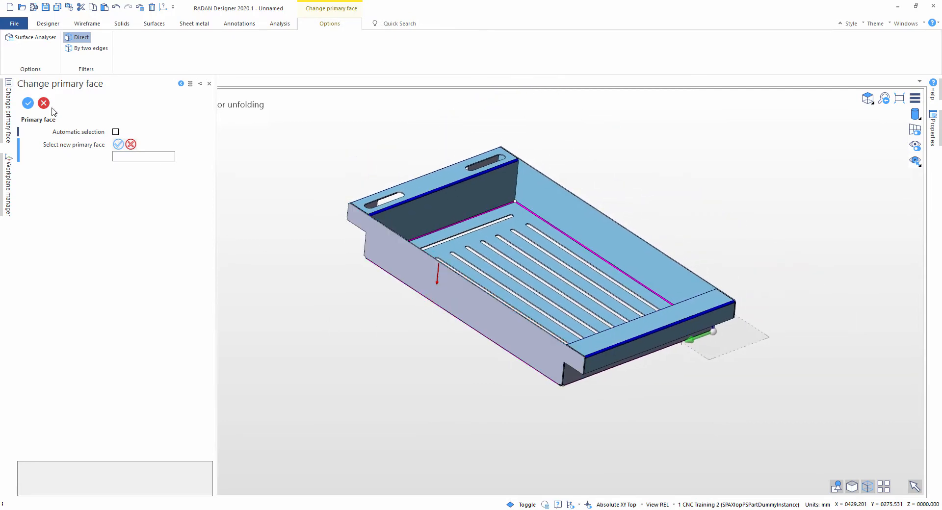
pyautogui.click(48, 105)
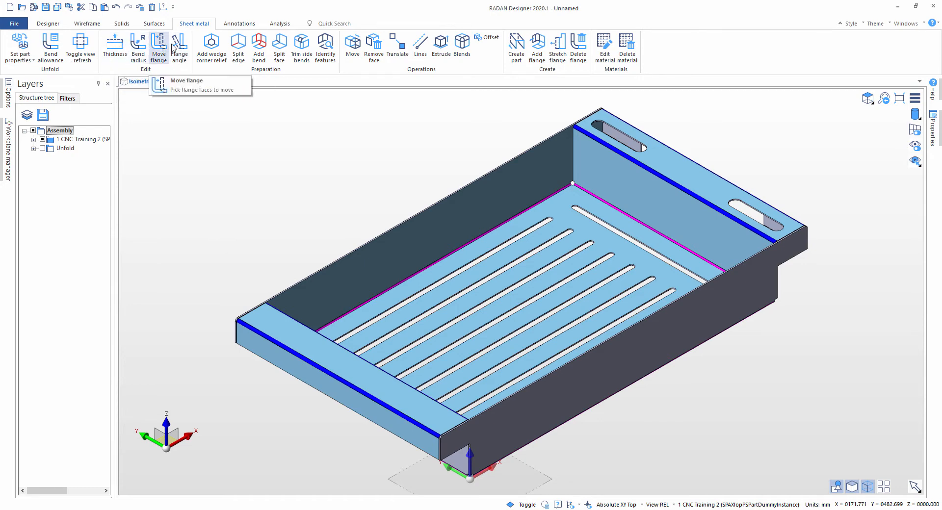
# Try thickening the sheet from the tray's outer side to 3 and 5 mm, reading the selected part's thickness, and cancel
pyautogui.click(116, 48)
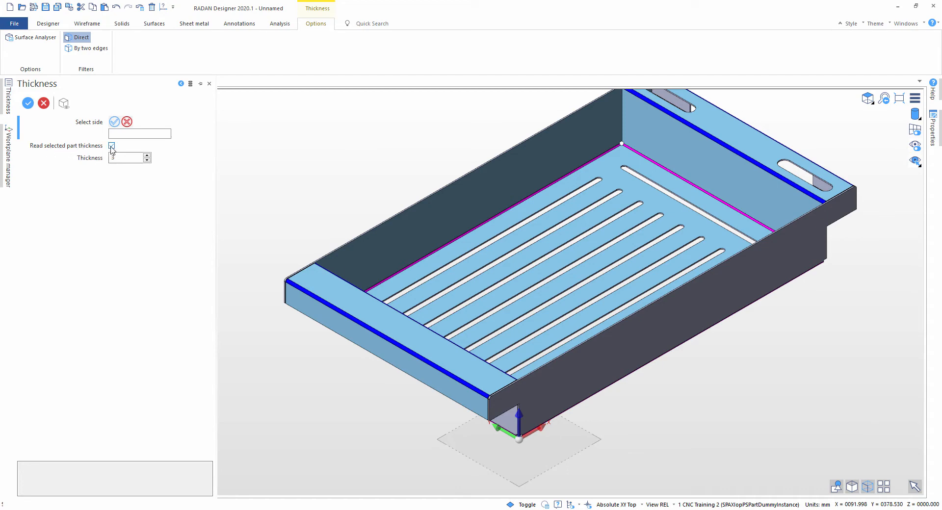
pyautogui.scroll(6, 563, 450)
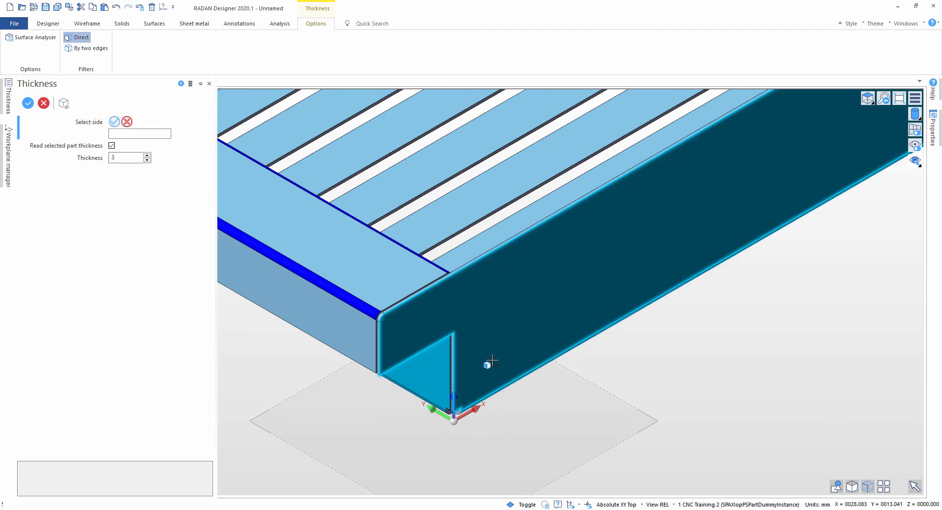
pyautogui.click(492, 362)
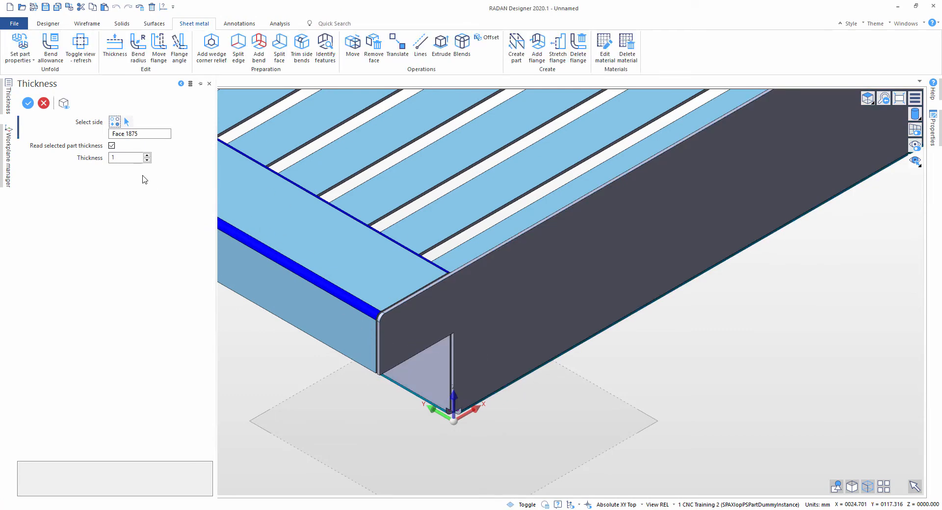
pyautogui.scroll(-5, 643, 403)
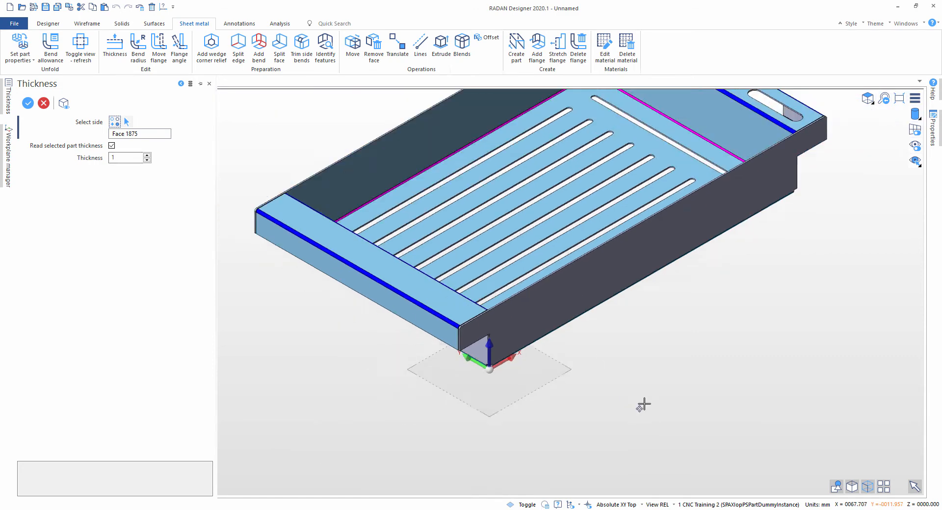
pyautogui.click(146, 156)
pyautogui.click(147, 155)
pyautogui.scroll(5, 564, 422)
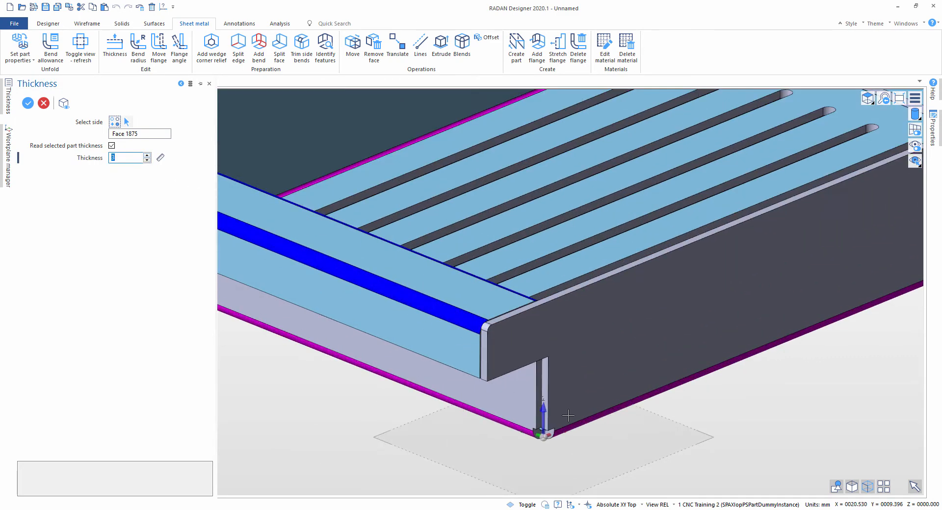
pyautogui.scroll(3, 518, 315)
pyautogui.click(147, 155)
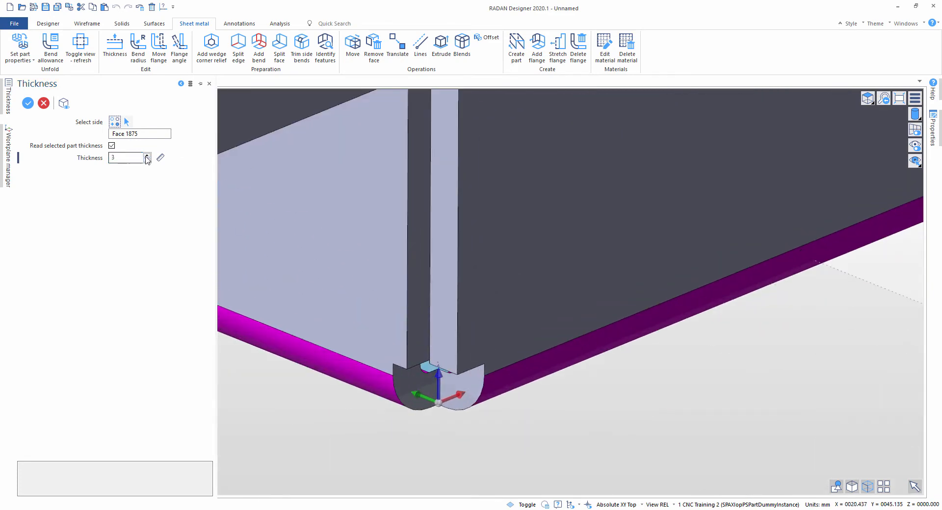
pyautogui.click(147, 155)
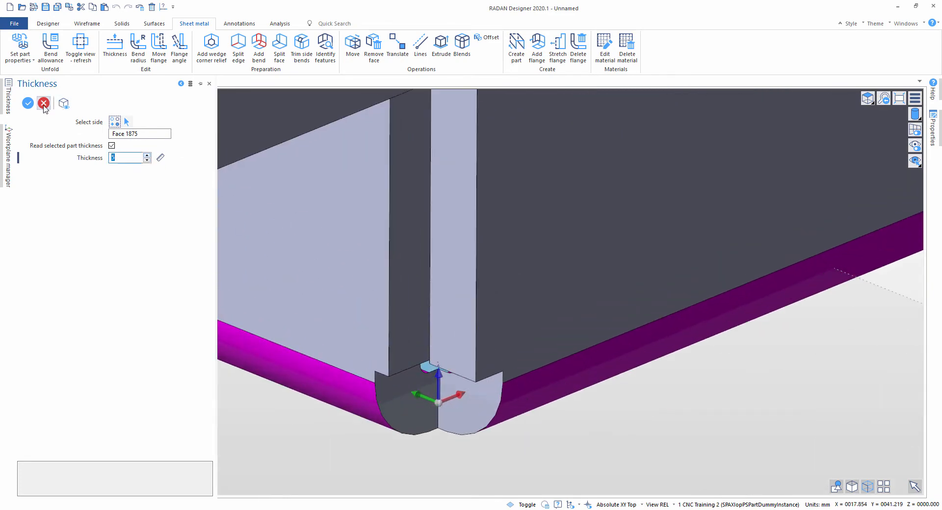
pyautogui.click(44, 102)
# Try a 2 mm sheet thickness from the tray's outer side, with reading of the selected part's thickness turned off
pyautogui.click(114, 46)
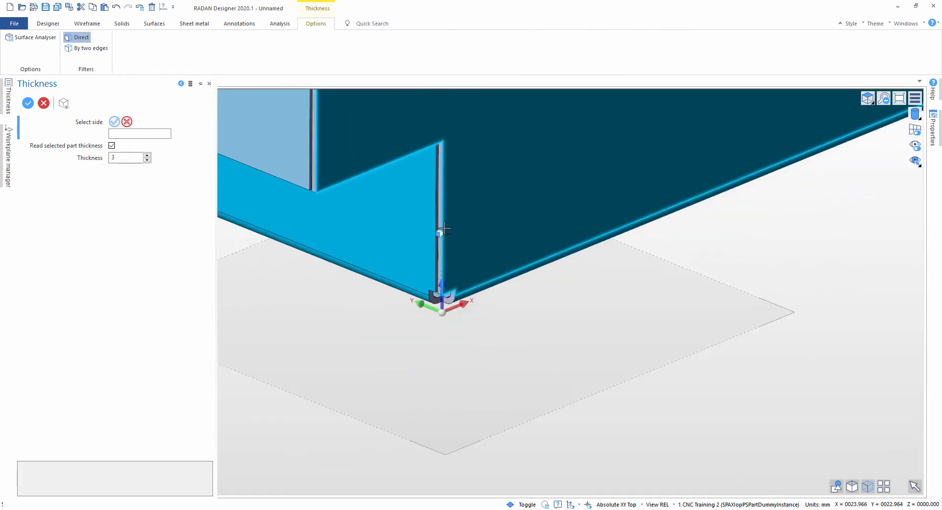
pyautogui.doubleClick(115, 157)
pyautogui.write('2')
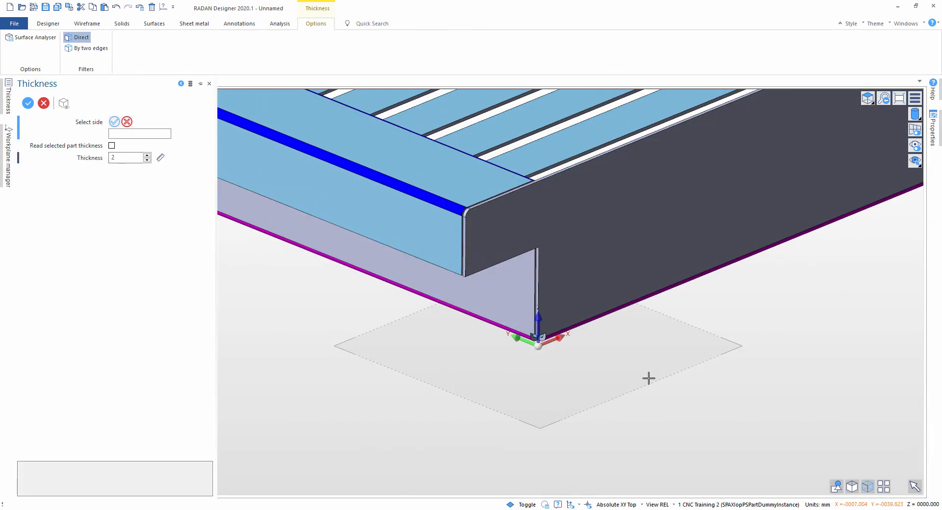
pyautogui.click(621, 256)
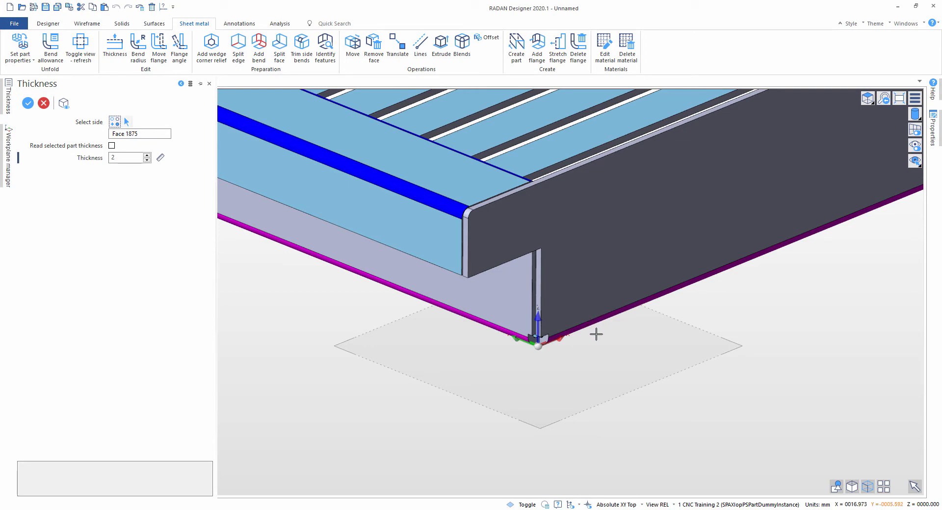
pyautogui.press('Return')
pyautogui.scroll(4, 574, 328)
pyautogui.moveTo(568, 323); pyautogui.dragTo(542, 314, button='middle')
# Restart the Thickness command and examine the tray's corner, interior and underside from several angles
pyautogui.click(115, 47)
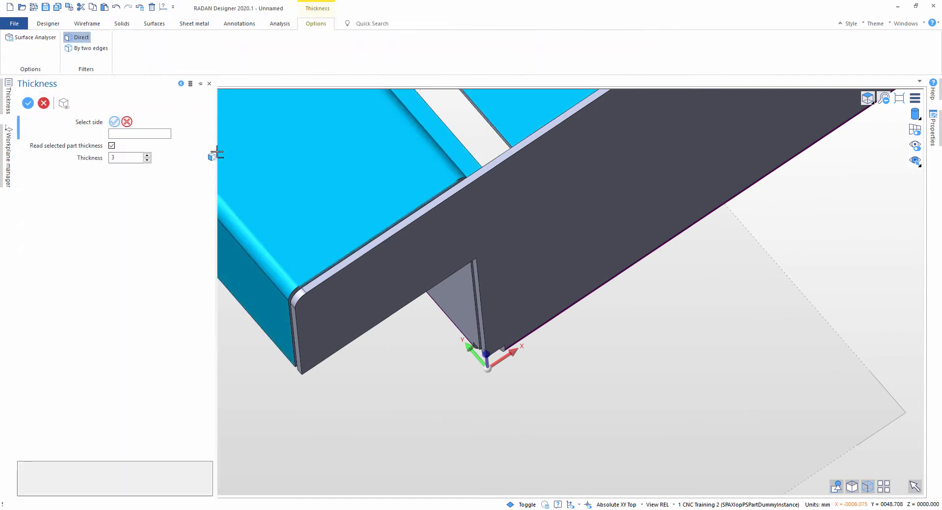
pyautogui.moveTo(360, 227); pyautogui.dragTo(551, 360, button='middle')
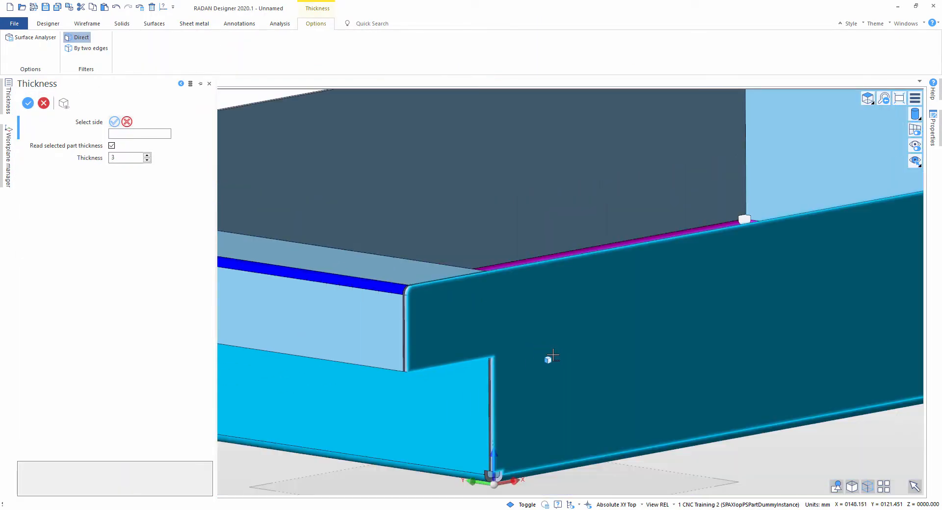
pyautogui.moveTo(566, 270); pyautogui.dragTo(576, 316, button='middle')
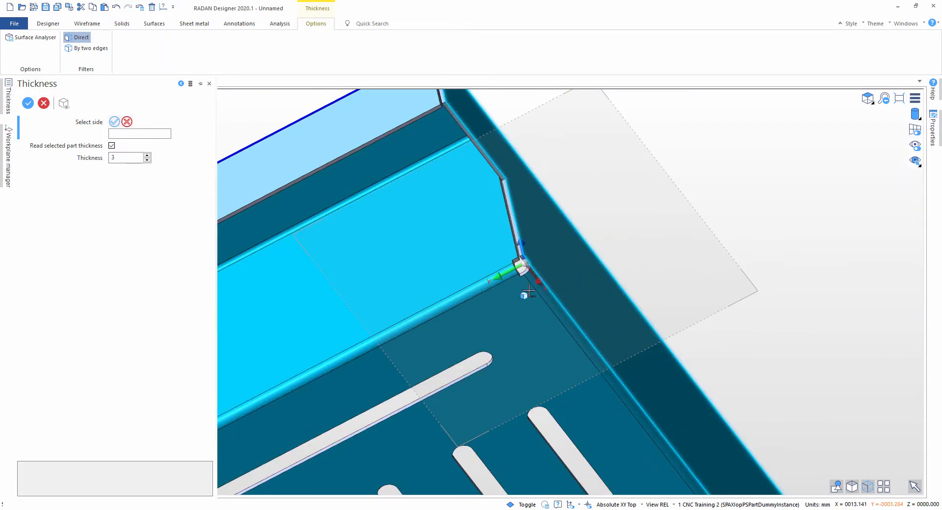
pyautogui.moveTo(550, 246); pyautogui.dragTo(543, 332, button='middle')
pyautogui.scroll(-10, 425, 261)
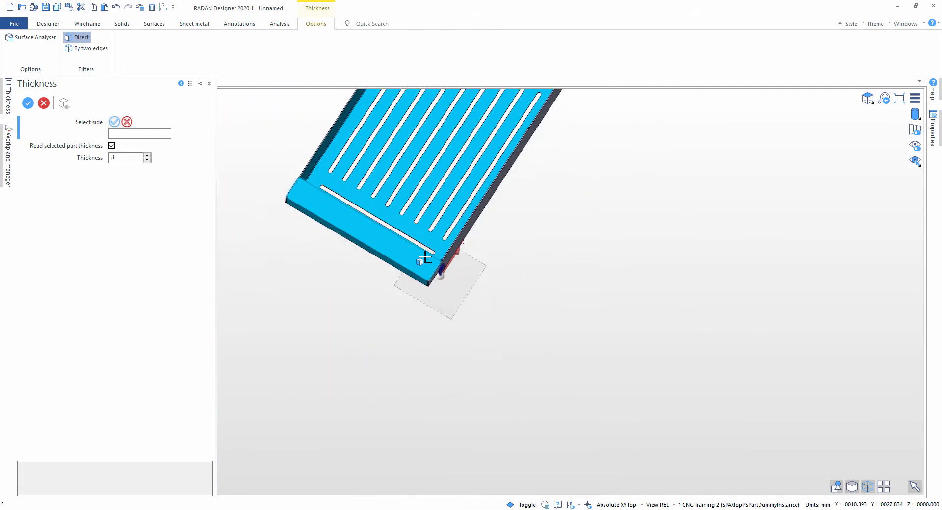
pyautogui.moveTo(417, 236); pyautogui.dragTo(393, 206, button='middle')
pyautogui.scroll(5, 414, 269)
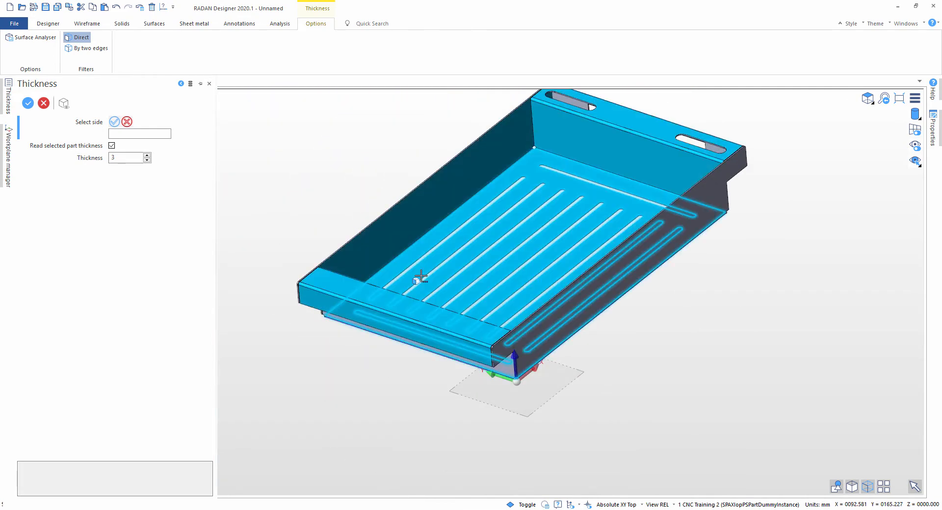
pyautogui.moveTo(415, 262); pyautogui.dragTo(394, 215, button='middle')
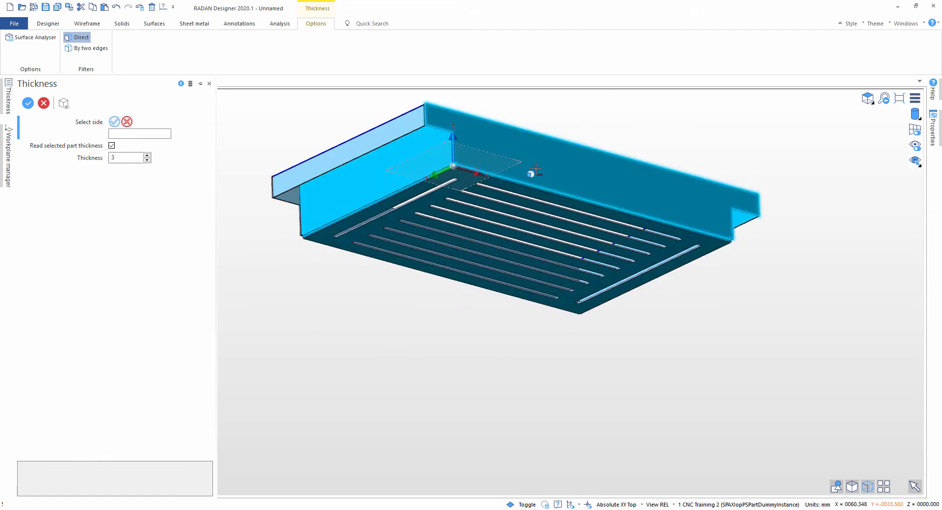
pyautogui.moveTo(536, 170); pyautogui.dragTo(545, 210, button='middle')
pyautogui.scroll(4, 518, 287)
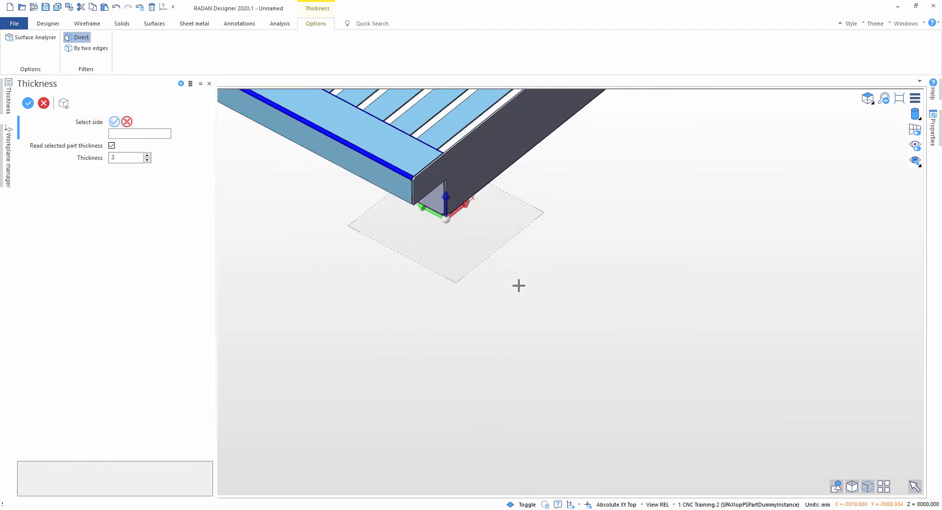
pyautogui.moveTo(478, 221); pyautogui.dragTo(491, 269, button='middle')
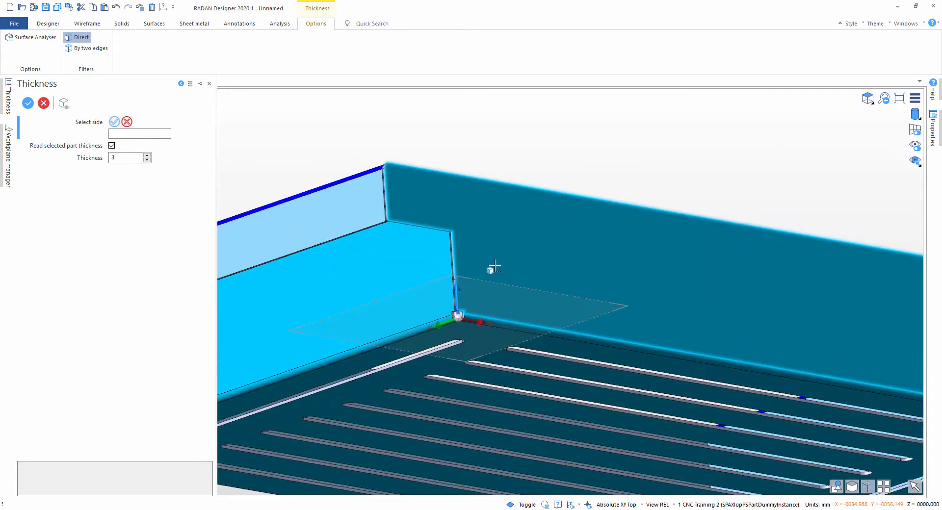
# Try raising the sheet thickness to 4 mm from the outer side face near the corner relief, and cancel
pyautogui.click(497, 268)
pyautogui.scroll(3, 445, 322)
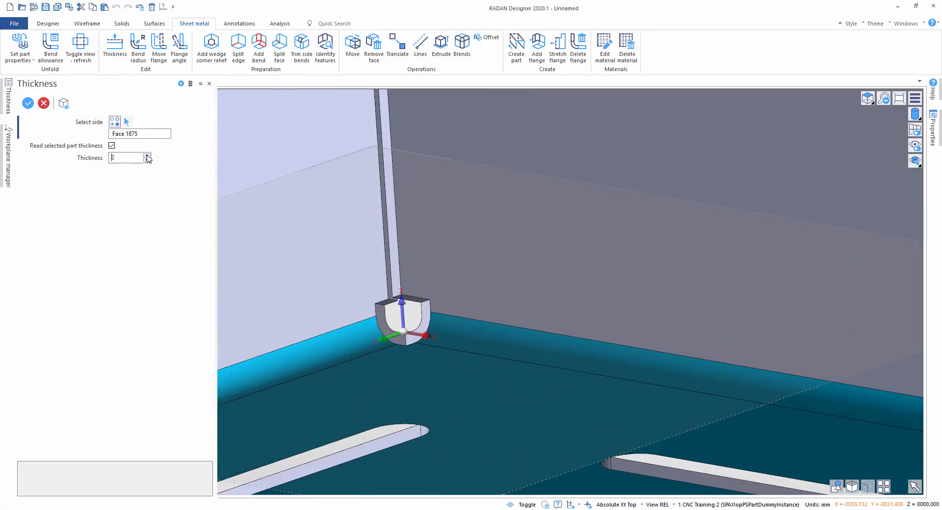
pyautogui.click(147, 156)
pyautogui.click(146, 156)
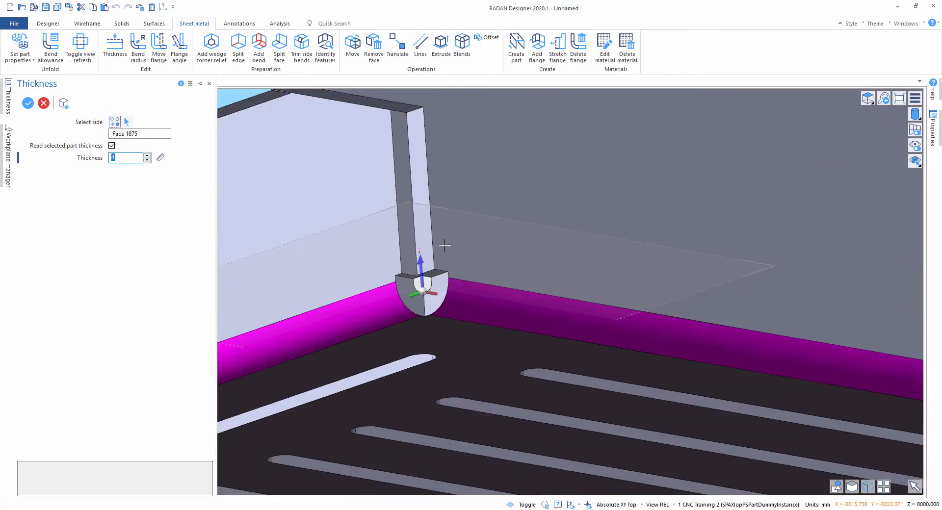
pyautogui.scroll(-3, 445, 245)
pyautogui.press('Escape')
pyautogui.moveTo(459, 226); pyautogui.dragTo(470, 279, button='middle')
pyautogui.moveTo(457, 176); pyautogui.dragTo(466, 285, button='middle')
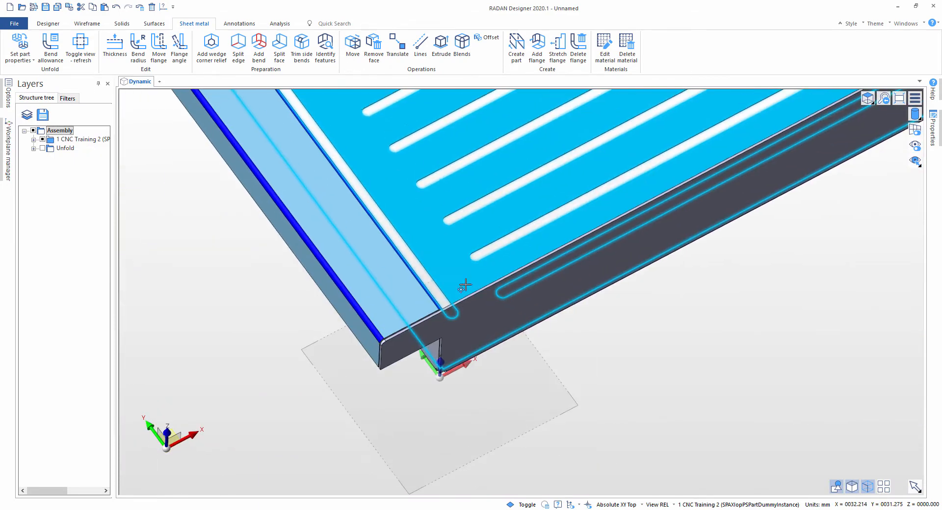
# Try sheet thicknesses of 1.2 and 1.1 mm from the tray's inner floor face, watching the corner relief closely
pyautogui.click(115, 45)
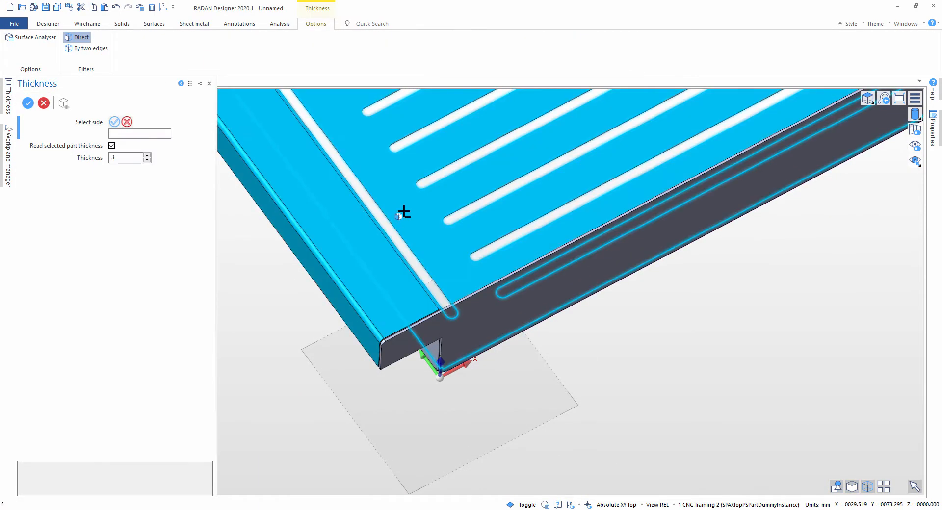
pyautogui.click(404, 212)
pyautogui.scroll(5, 403, 212)
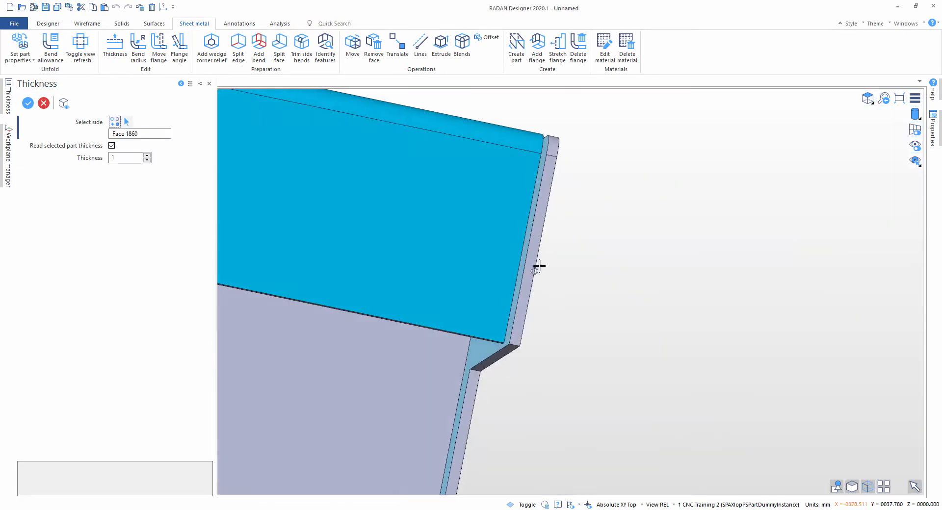
pyautogui.moveTo(539, 265); pyautogui.dragTo(585, 362, button='middle')
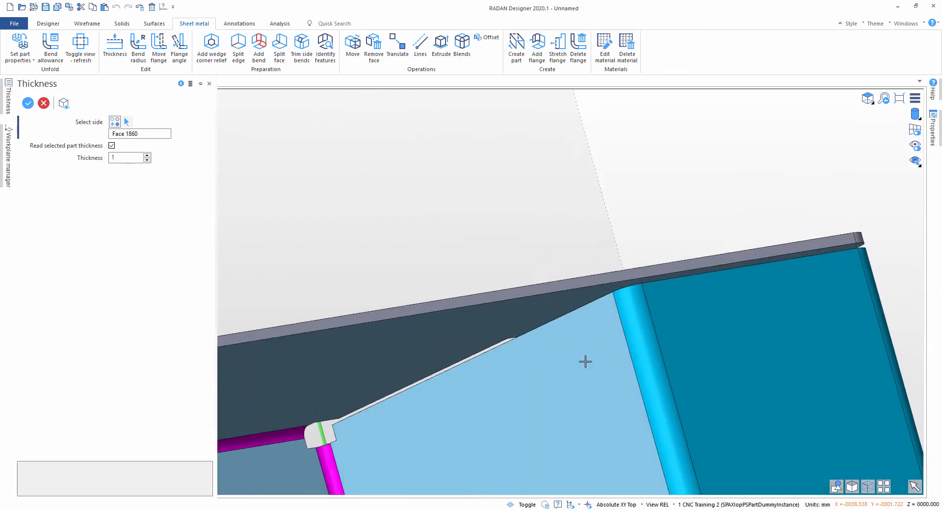
pyautogui.scroll(4, 390, 409)
pyautogui.moveTo(360, 443); pyautogui.dragTo(601, 278, button='middle')
pyautogui.scroll(2, 528, 269)
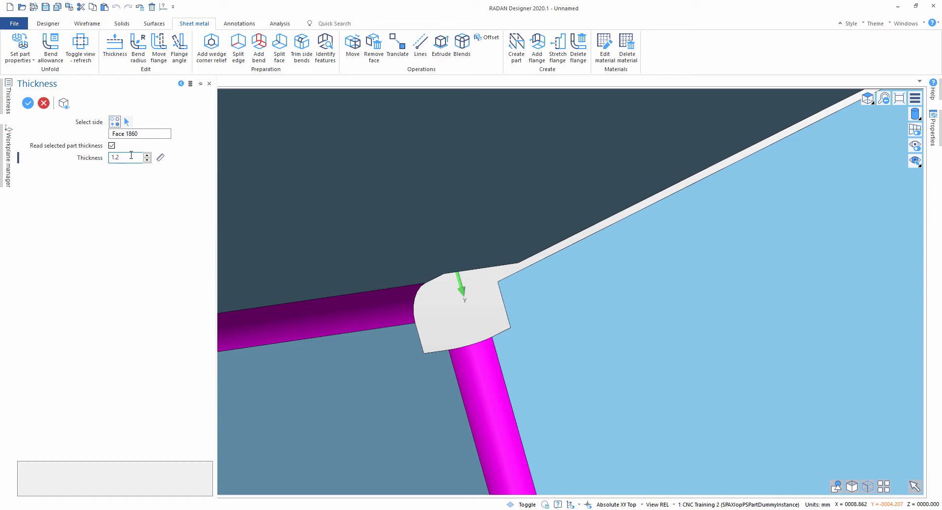
pyautogui.press('Tab')
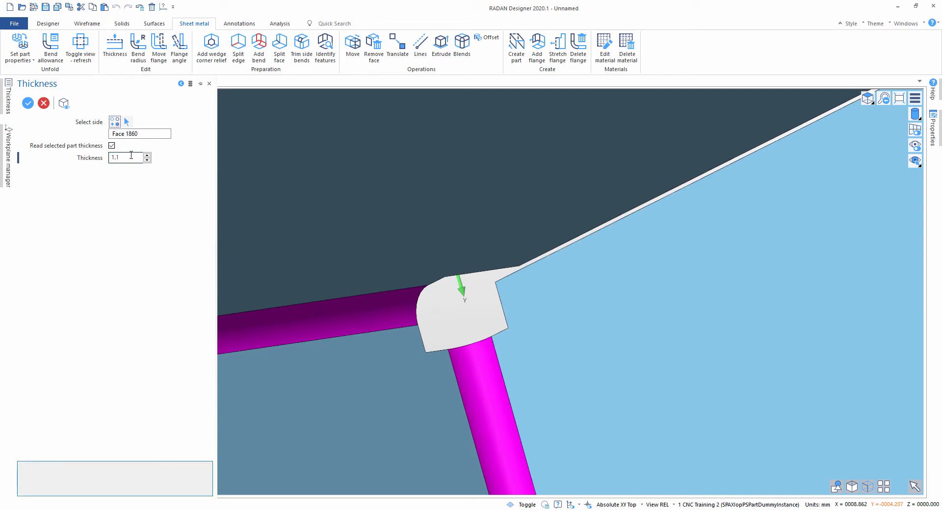
pyautogui.press('Tab')
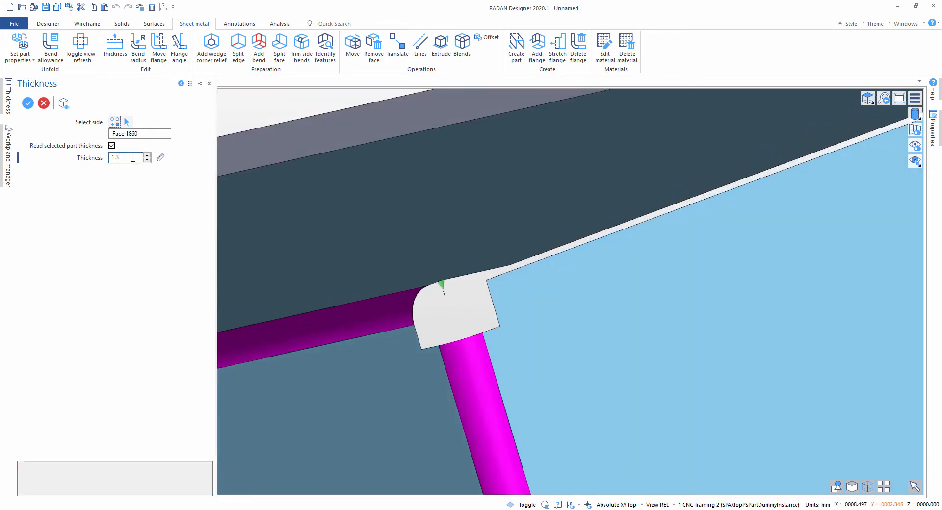
# Try sheet thicknesses of 1.3 and 1.5 mm from the floor face at the corner relief, and cancel the command
pyautogui.press('Tab')
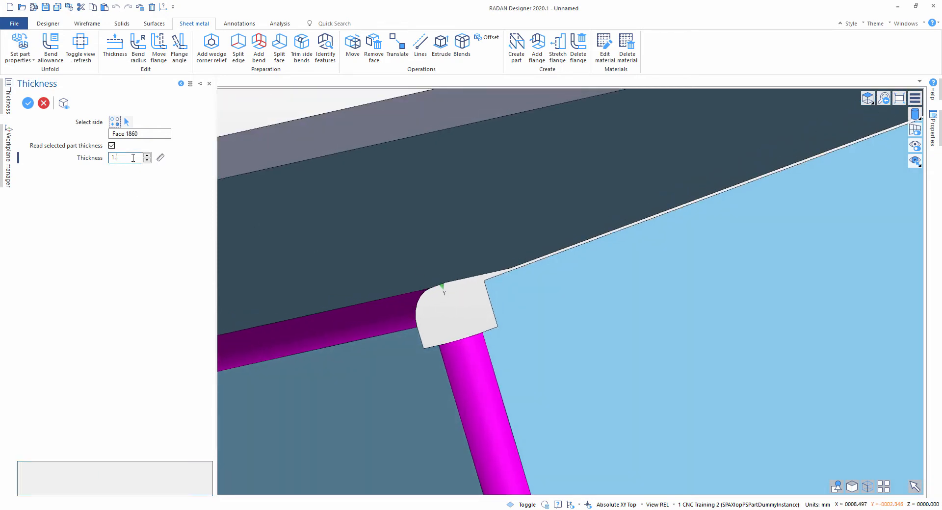
pyautogui.press('Tab')
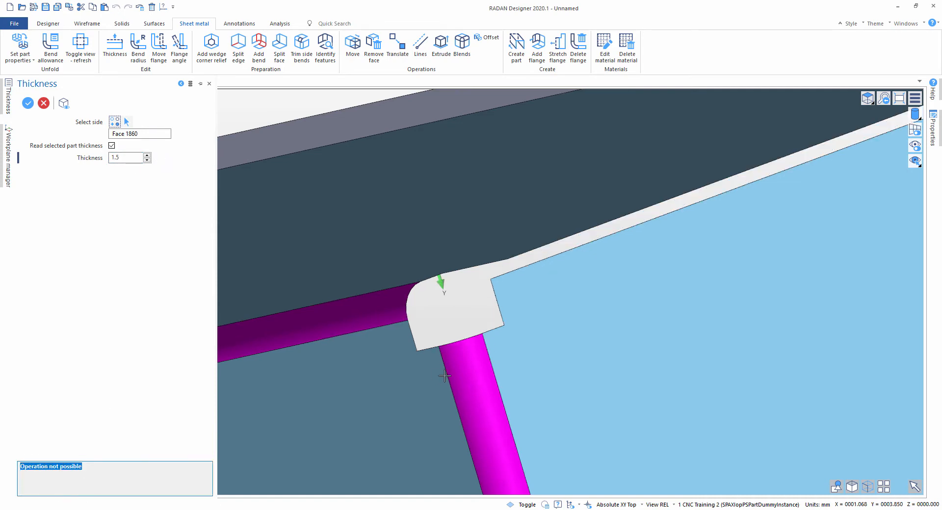
pyautogui.scroll(-3, 447, 388)
pyautogui.moveTo(449, 387); pyautogui.dragTo(351, 338, button='middle')
pyautogui.scroll(-3, 466, 344)
pyautogui.press('Escape')
pyautogui.scroll(-6, 477, 336)
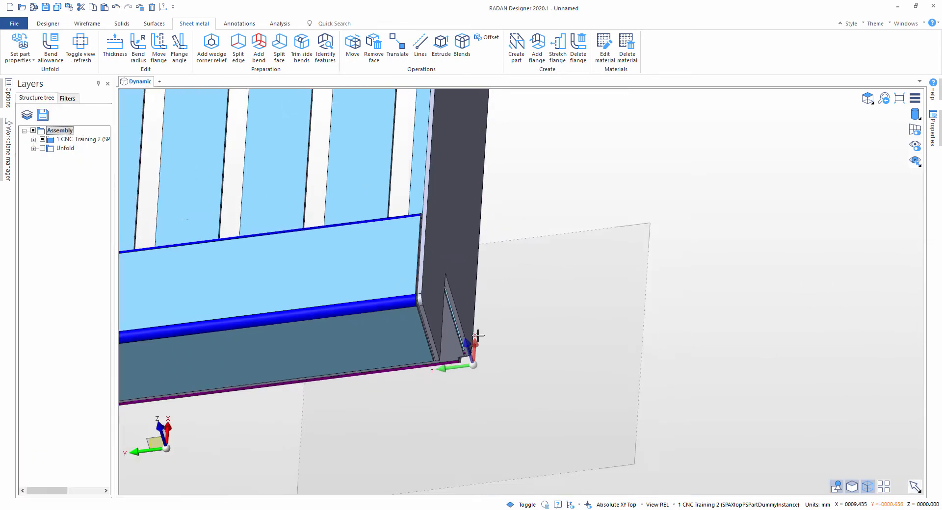
# Move the tray's two long side flanges outward, away from the end flanges, widening the floor on both sides
pyautogui.scroll(-3, 360, 263)
pyautogui.moveTo(379, 286); pyautogui.dragTo(421, 319, button='middle')
pyautogui.moveTo(421, 319); pyautogui.dragTo(406, 309, button='middle')
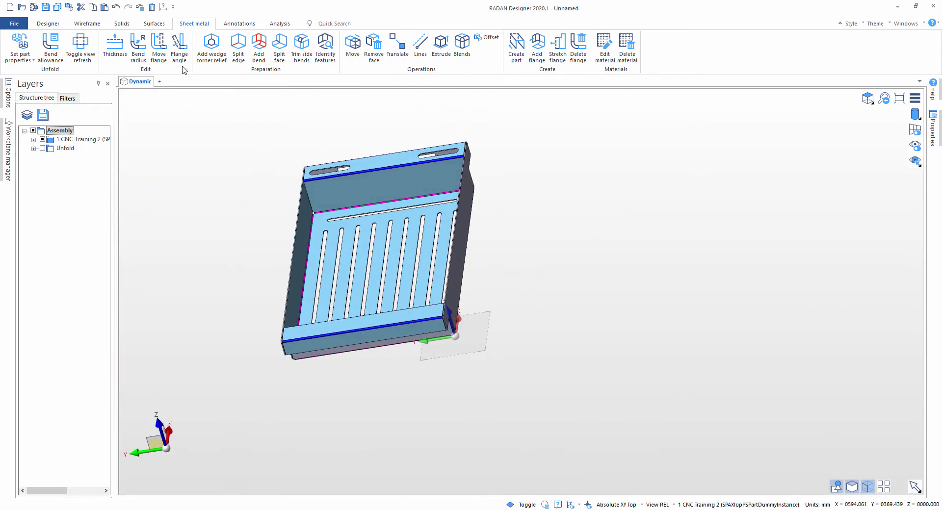
pyautogui.click(158, 49)
pyautogui.click(466, 239)
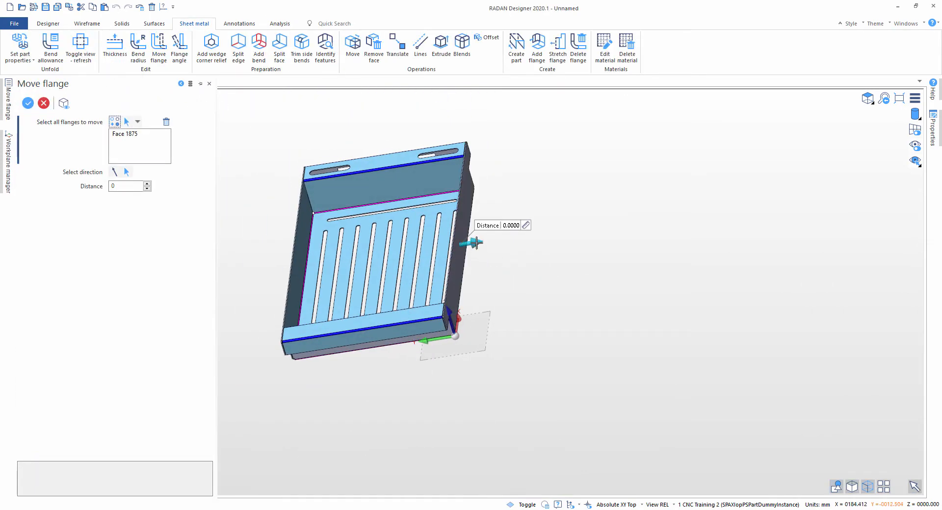
pyautogui.rightClick(525, 282)
pyautogui.click(296, 261)
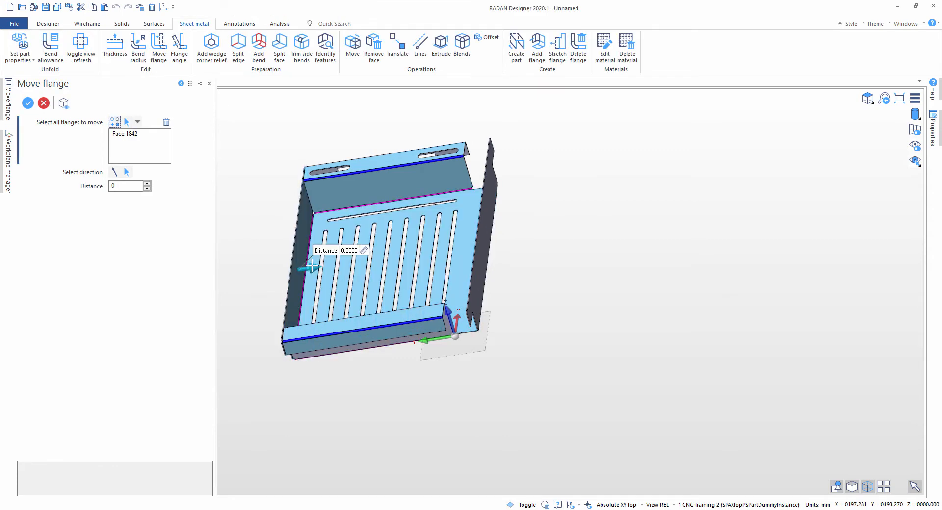
pyautogui.moveTo(311, 267); pyautogui.dragTo(281, 273)
pyautogui.rightClick(350, 398)
pyautogui.rightClick(351, 400)
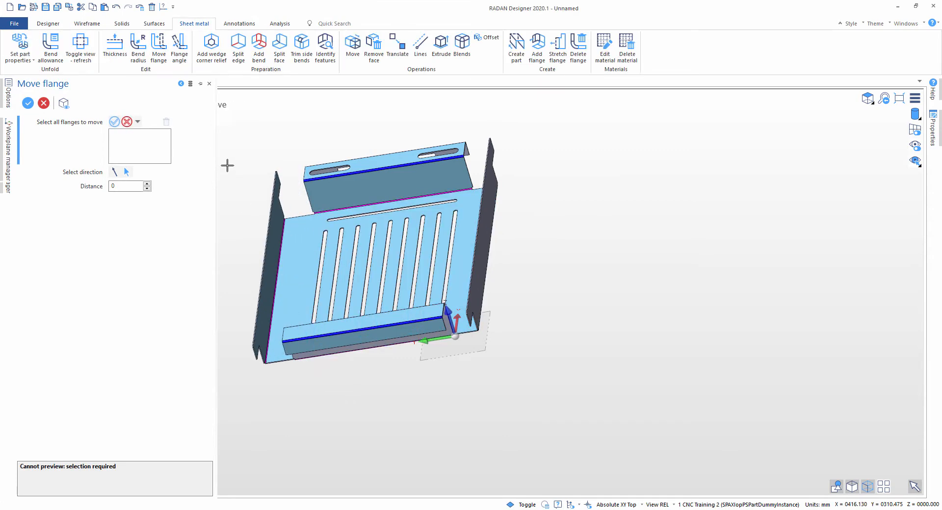
# Set the sheet thickness of the widened tray to 3 mm from its inner floor face and examine the corner
pyautogui.click(115, 47)
pyautogui.click(295, 248)
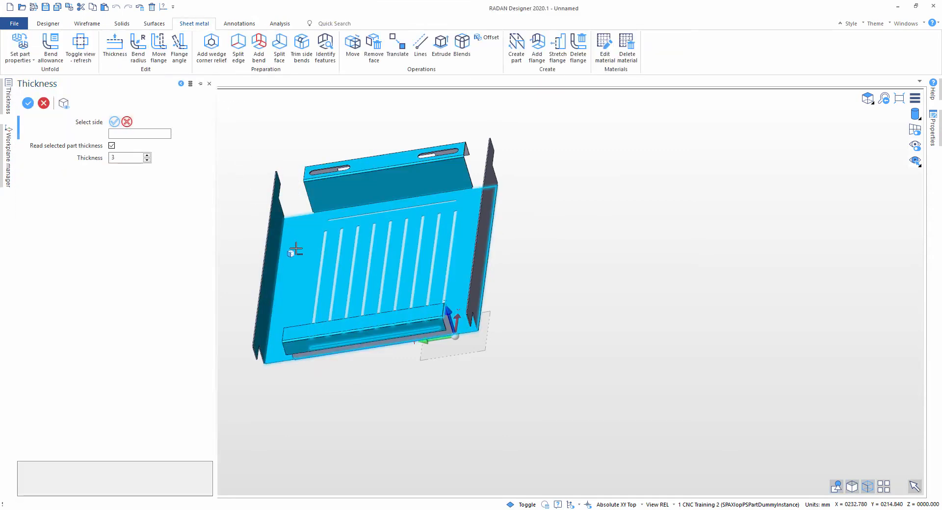
pyautogui.click(147, 155)
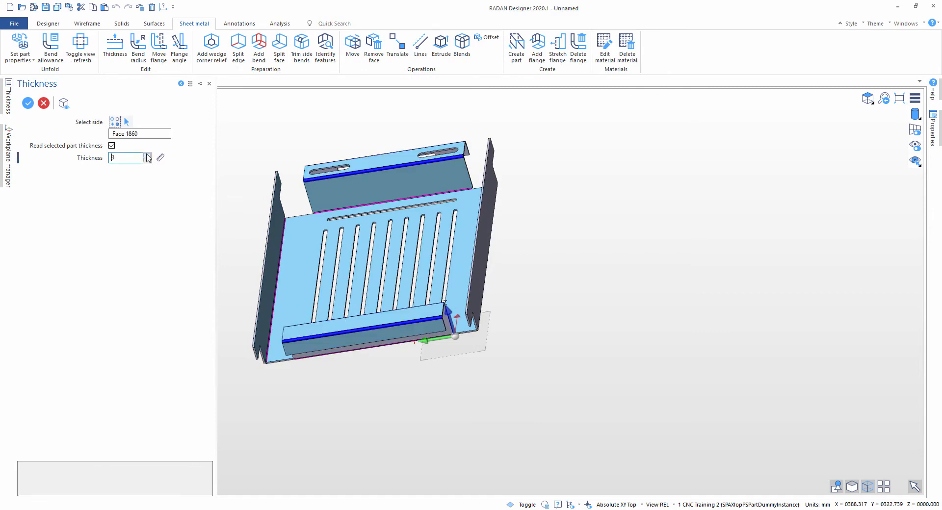
pyautogui.scroll(10, 314, 302)
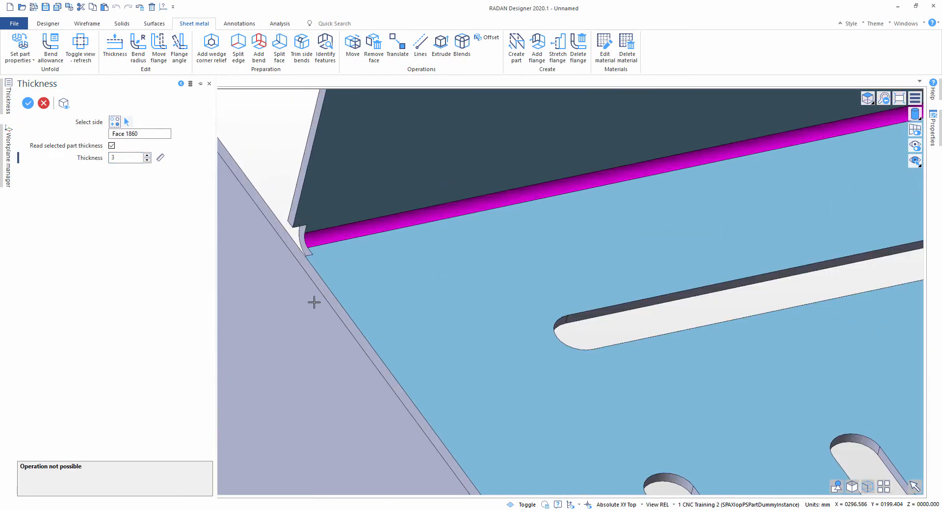
pyautogui.scroll(3, 314, 303)
# Reduce the sheet thickness to 2 mm and 1 mm while comparing the corner gap, and finish the Thickness command
pyautogui.click(146, 160)
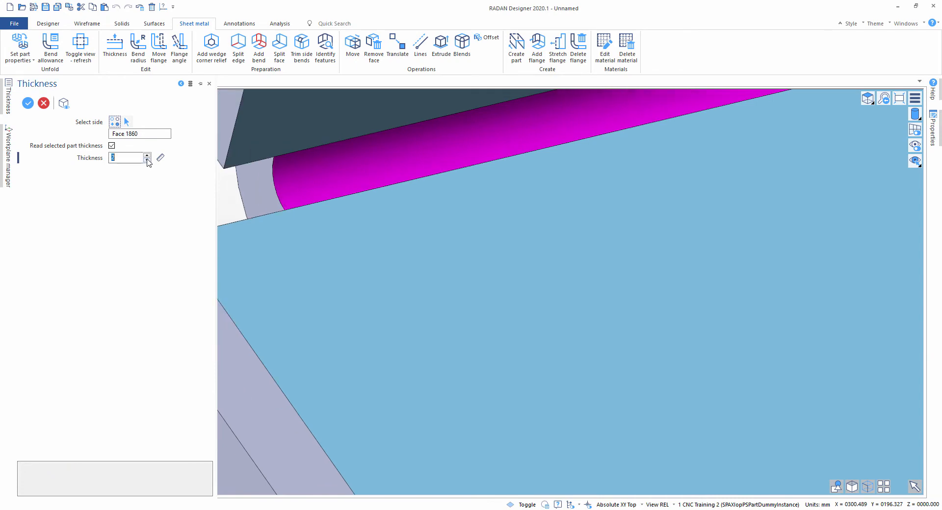
pyautogui.scroll(-5, 311, 193)
pyautogui.scroll(4, 334, 182)
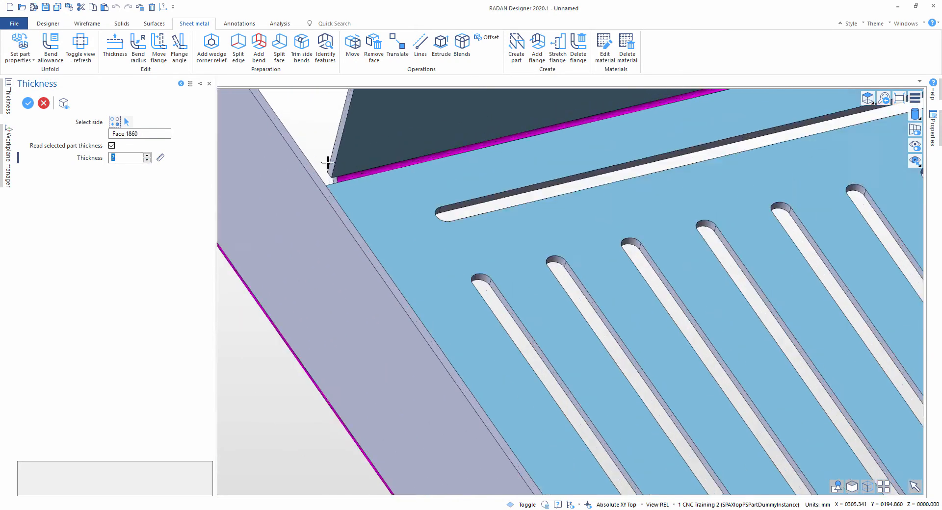
pyautogui.scroll(-3, 347, 183)
pyautogui.click(147, 160)
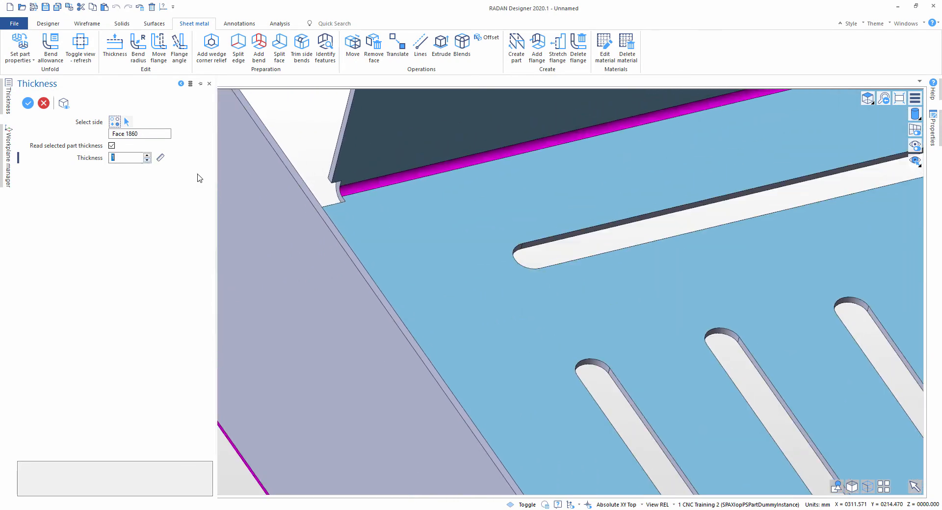
pyautogui.scroll(3, 554, 246)
pyautogui.scroll(-3, 554, 246)
pyautogui.rightClick(554, 246)
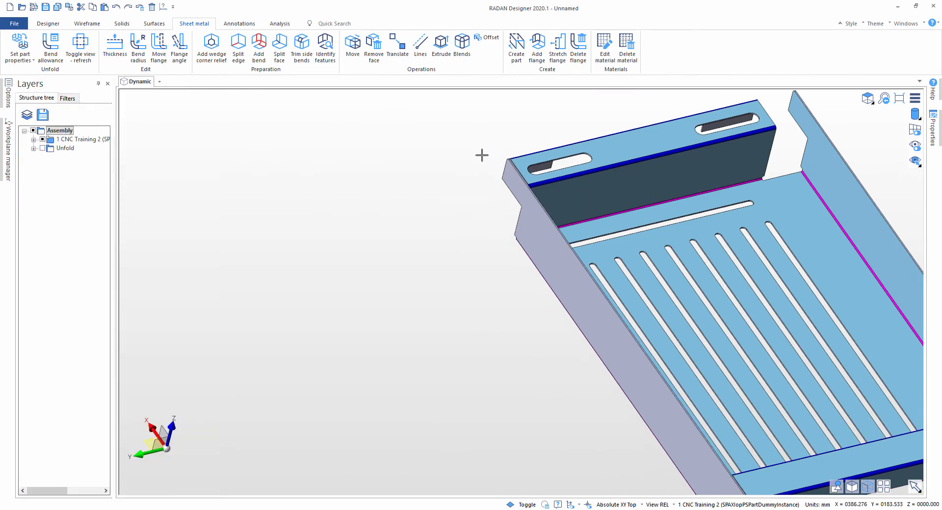
# Set the inner radius of the outer bend on the tray's front lip to 4 mm
pyautogui.moveTo(518, 218); pyautogui.dragTo(495, 213, button='middle')
pyautogui.moveTo(560, 259); pyautogui.dragTo(515, 208, button='middle')
pyautogui.moveTo(270, 158); pyautogui.dragTo(451, 170, button='middle')
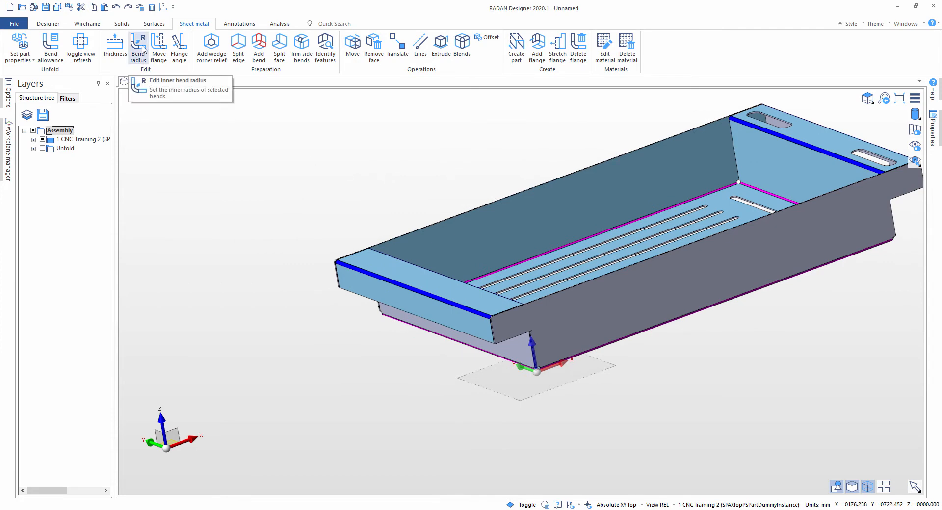
pyautogui.scroll(10, 444, 275)
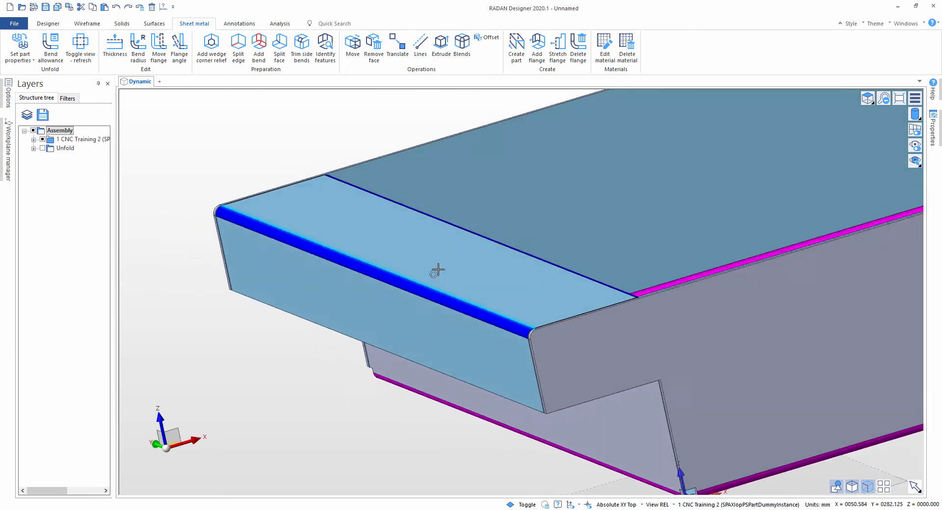
pyautogui.click(138, 45)
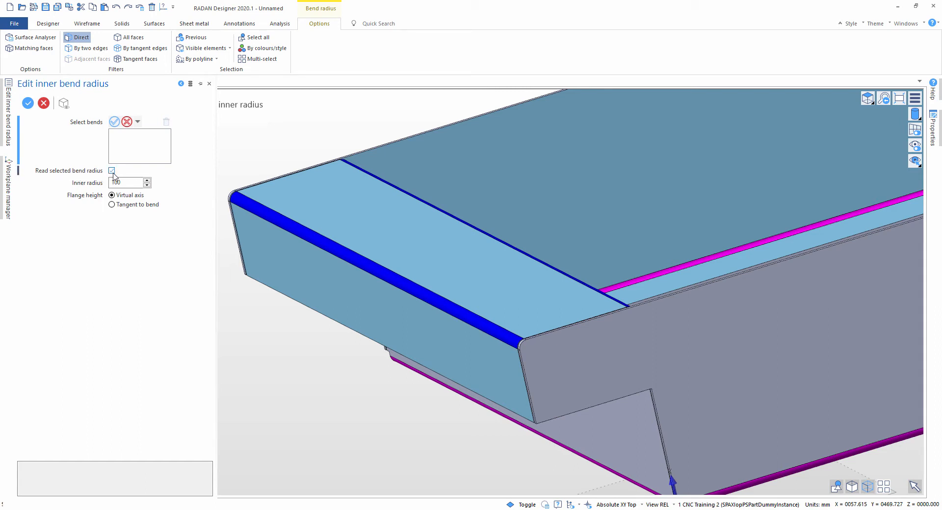
pyautogui.click(277, 216)
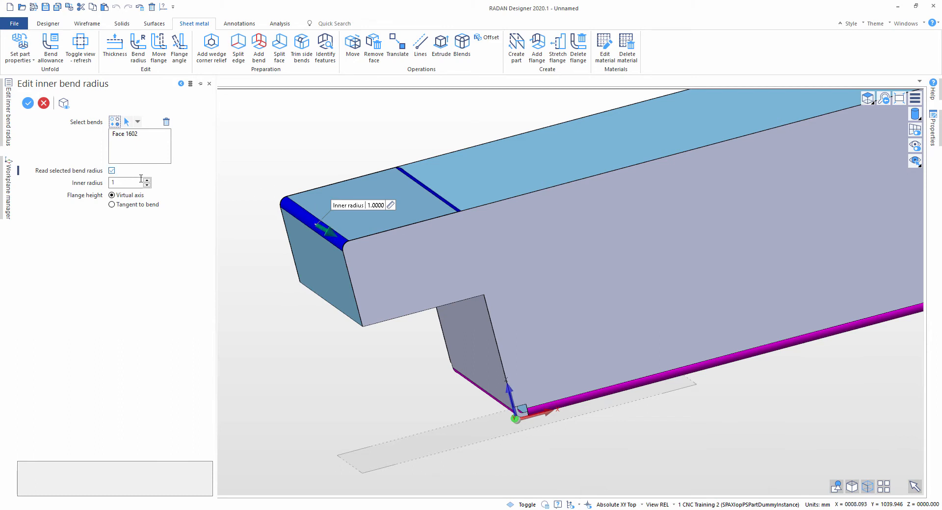
pyautogui.scroll(3, 371, 206)
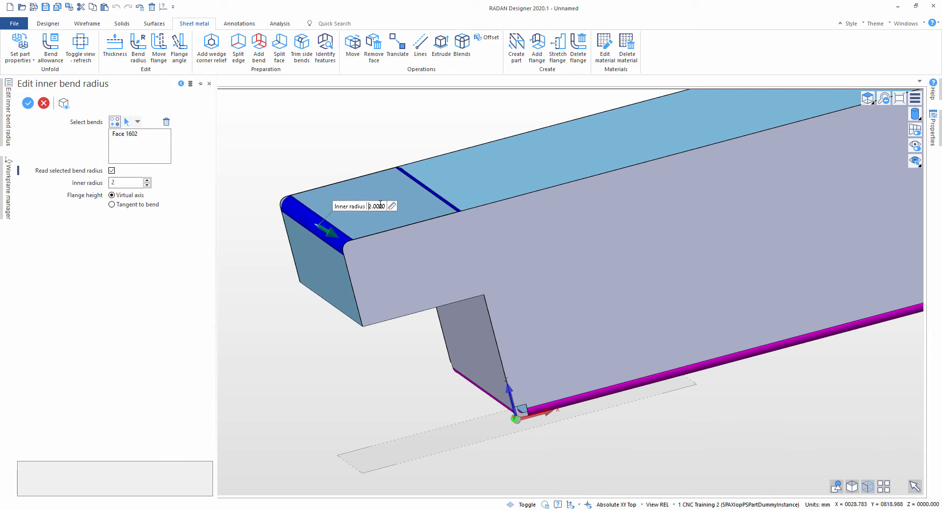
pyautogui.rightClick(307, 145)
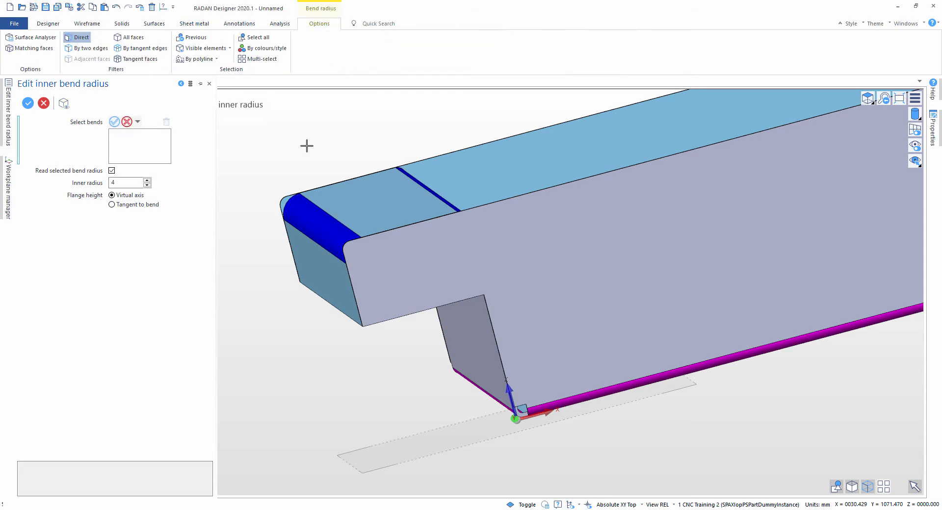
# Turn off reading of the selected bend radius, try a 4 mm inner radius on the lip's other bend, and undo it
pyautogui.moveTo(396, 160); pyautogui.dragTo(345, 161, button='middle')
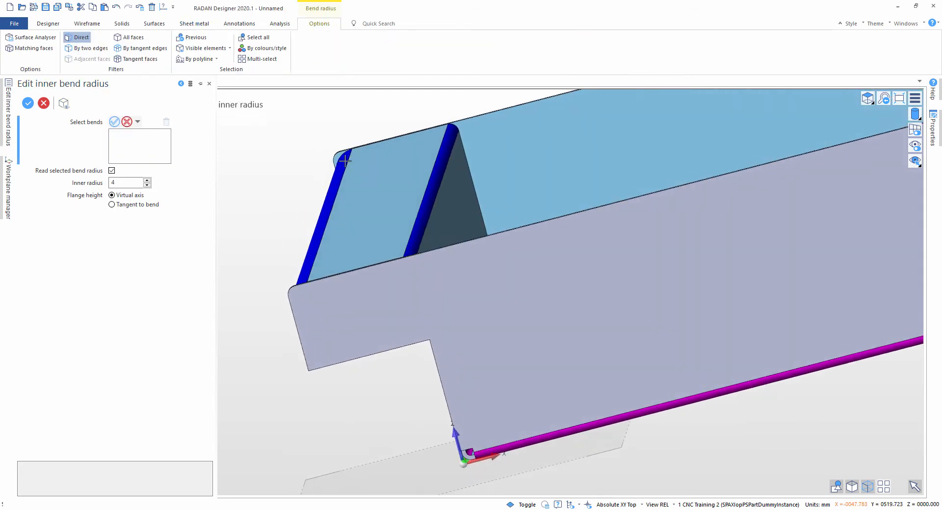
pyautogui.click(112, 171)
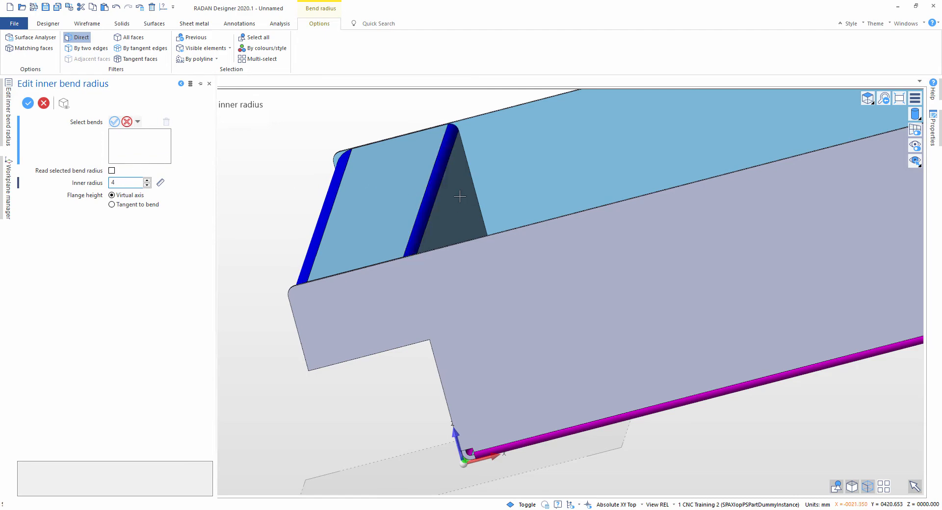
pyautogui.click(426, 195)
pyautogui.rightClick(361, 129)
pyautogui.moveTo(361, 129); pyautogui.dragTo(401, 142, button='middle')
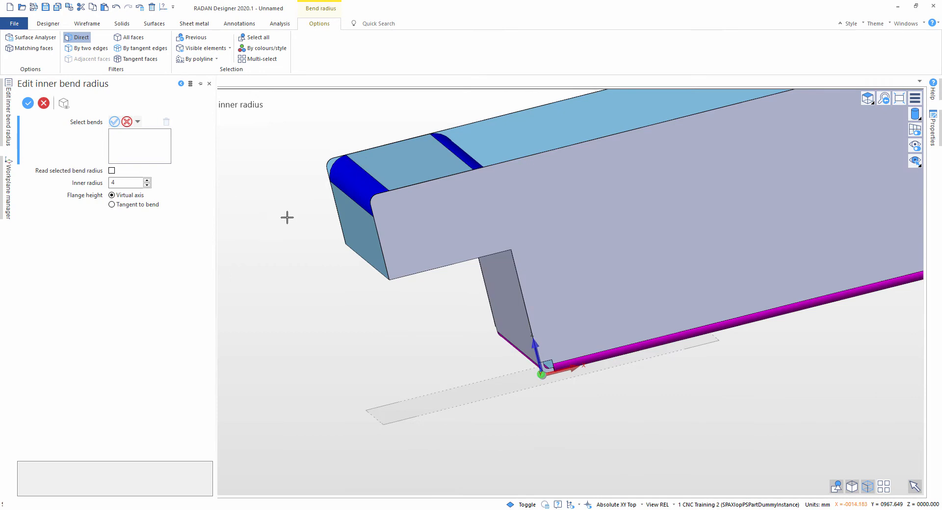
pyautogui.hotkey('ctrl', 'z')
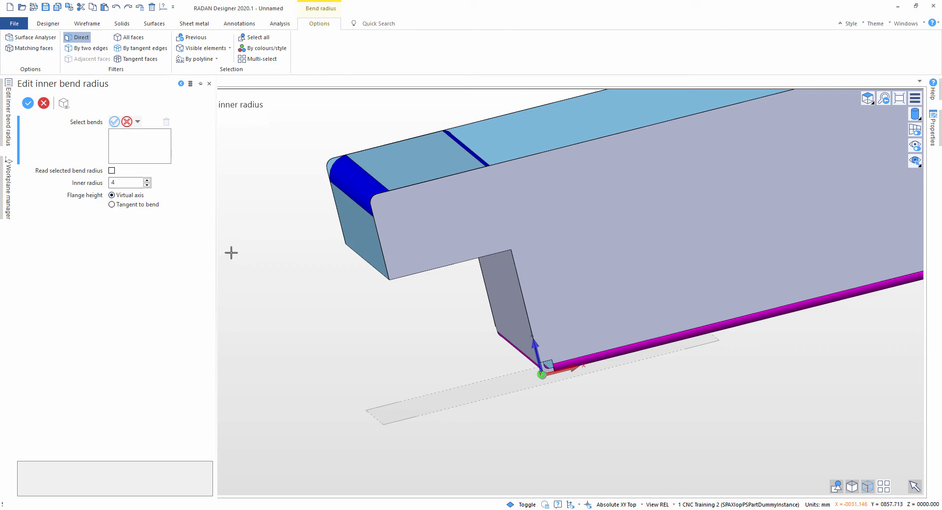
pyautogui.press('Escape')
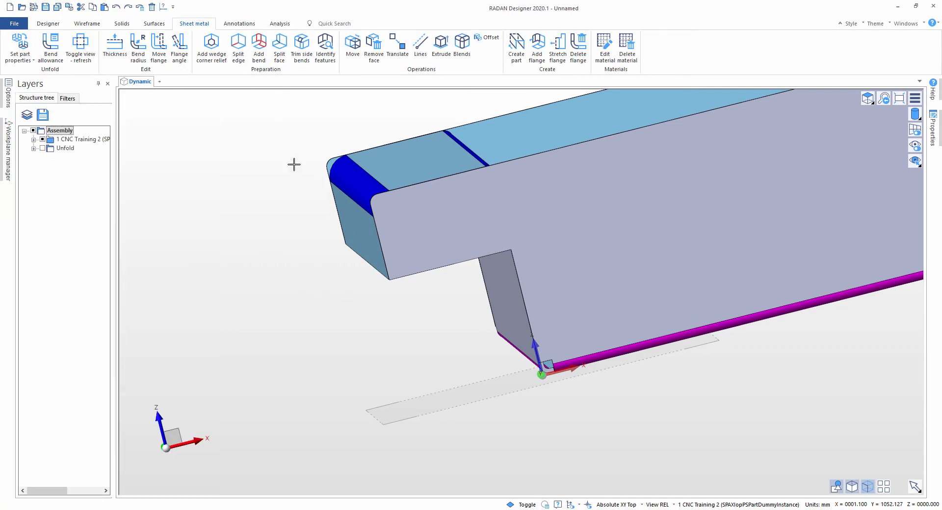
# Fold the front lip's down-turned flange further inward with the Flange angle command
pyautogui.click(180, 52)
pyautogui.click(347, 210)
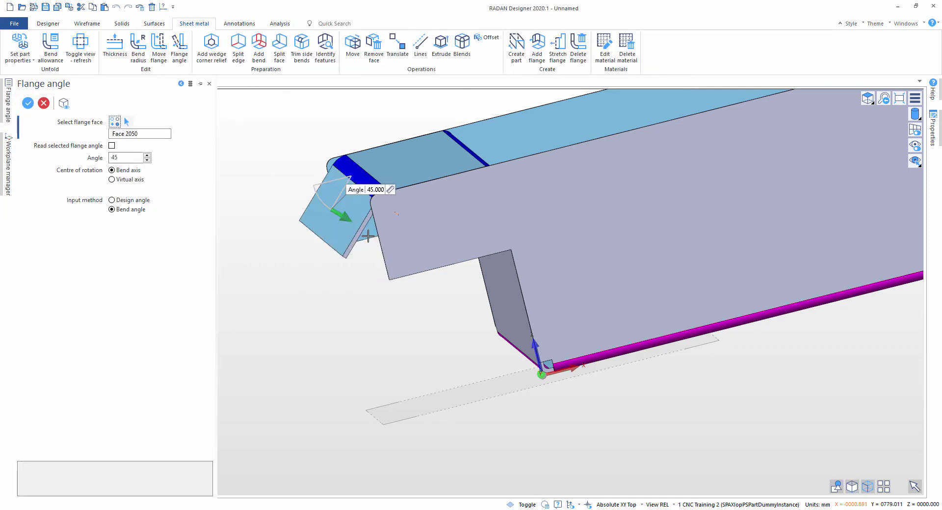
pyautogui.moveTo(393, 227); pyautogui.dragTo(415, 205)
pyautogui.moveTo(416, 203); pyautogui.dragTo(459, 181, button='middle')
pyautogui.scroll(2, 355, 192)
pyautogui.press('Return')
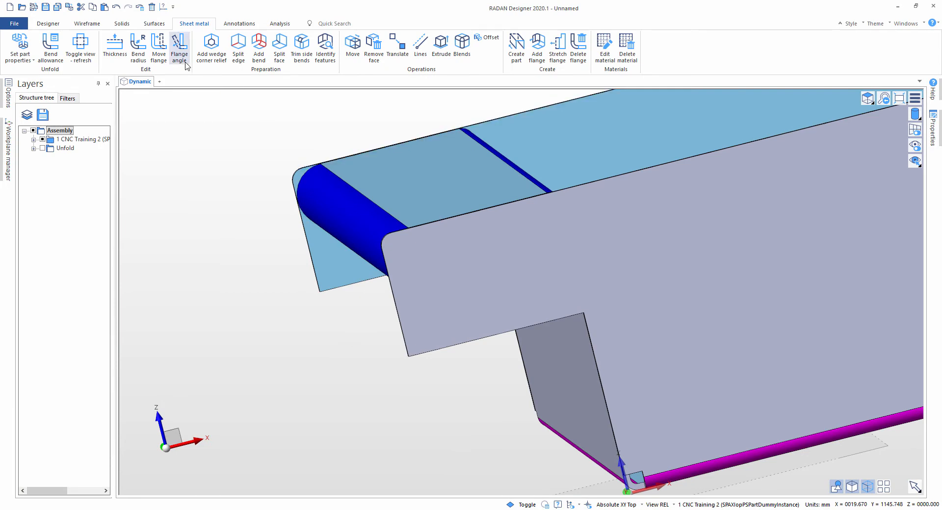
# Try reducing the inner radius of the front lip's outer bend to 1 mm with the Virtual axis flange height
pyautogui.click(139, 47)
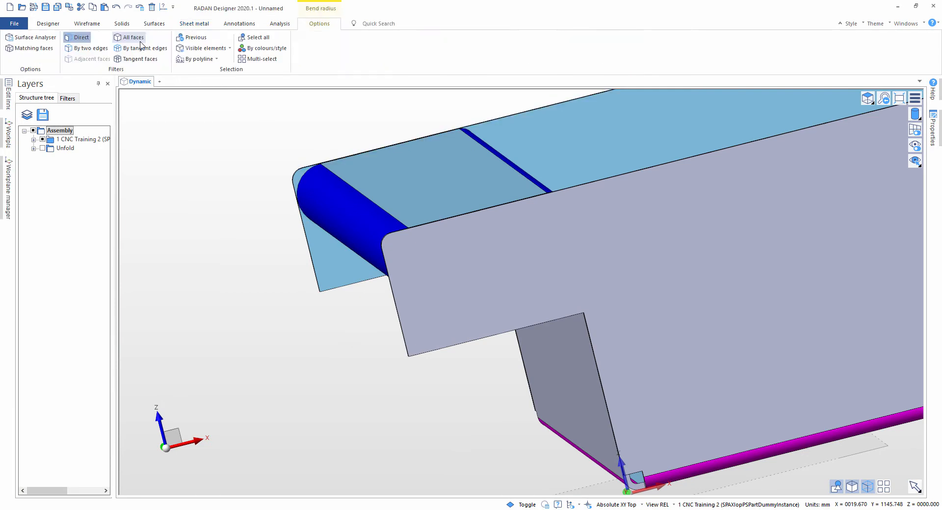
pyautogui.click(311, 199)
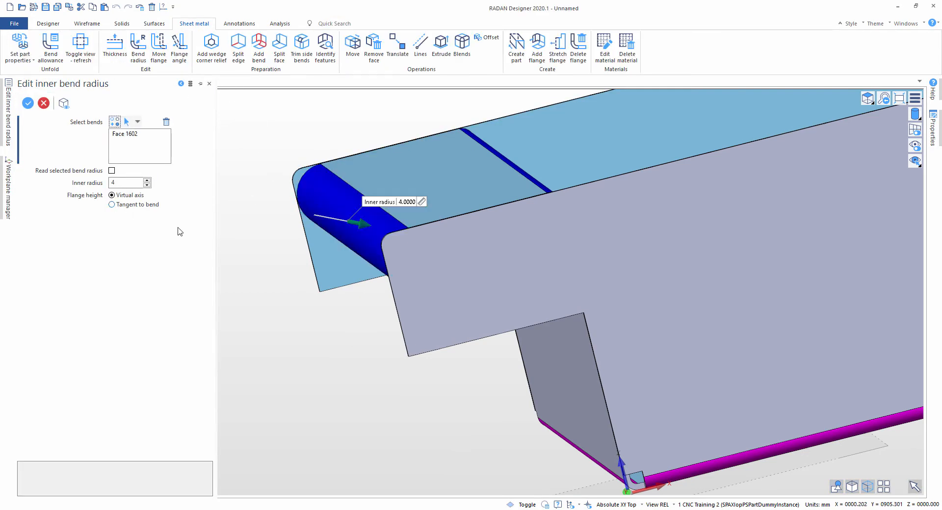
pyautogui.scroll(2, 291, 257)
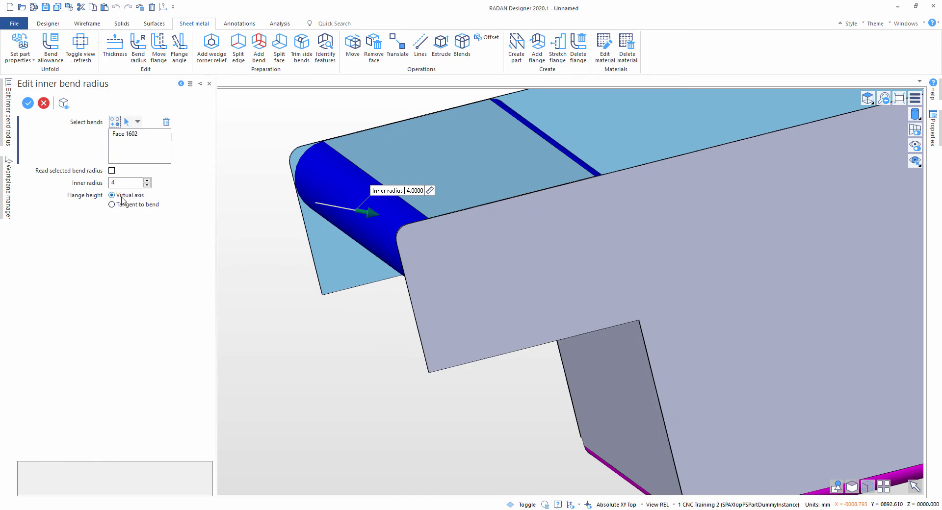
pyautogui.moveTo(290, 212); pyautogui.dragTo(298, 238, button='middle')
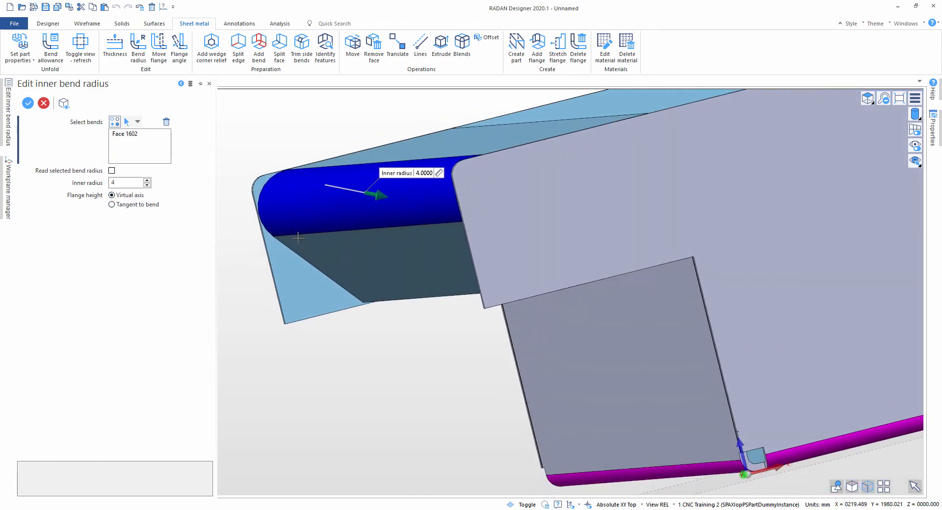
pyautogui.click(147, 185)
pyautogui.click(146, 185)
pyautogui.click(147, 185)
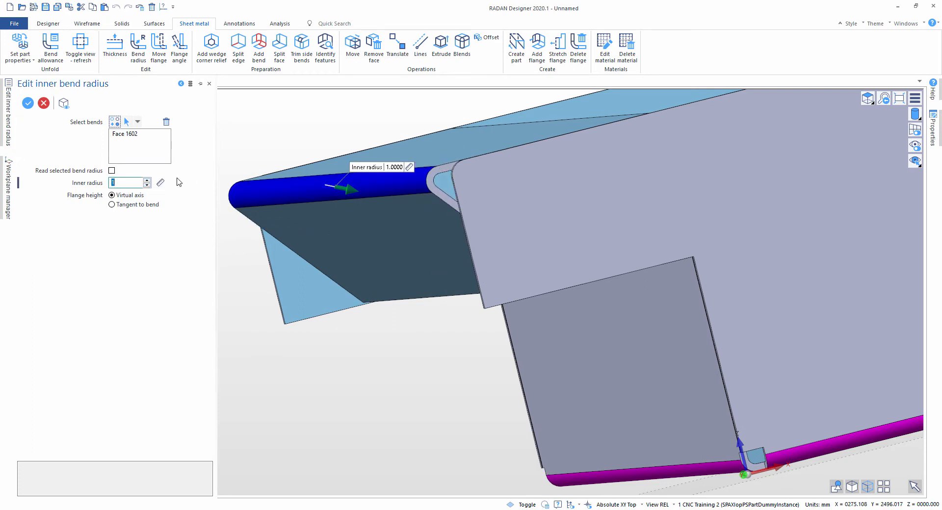
# Try a 5 mm and a 3 mm inner radius on the outer bend under Virtual axis, and compare the lip's shape
pyautogui.click(146, 179)
pyautogui.click(146, 179)
pyautogui.click(146, 179)
pyautogui.click(146, 179)
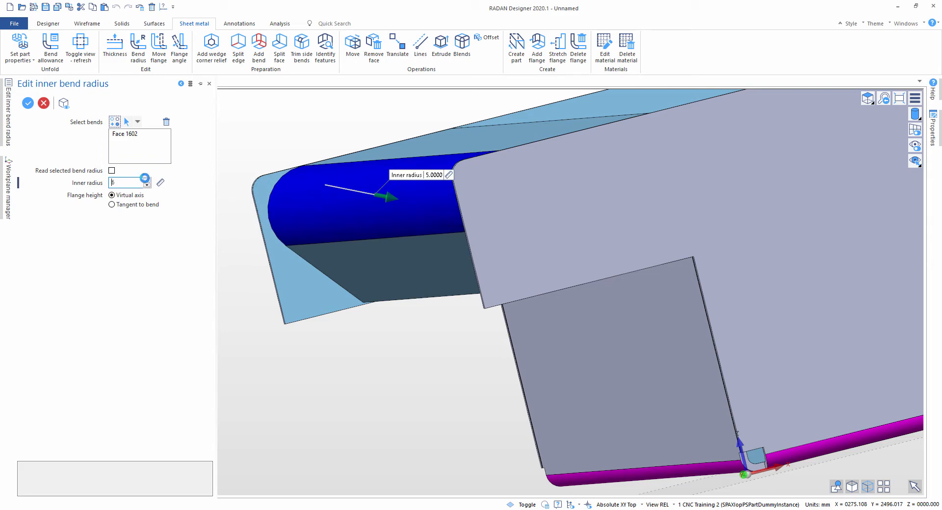
pyautogui.click(146, 180)
pyautogui.click(147, 185)
pyautogui.click(146, 185)
pyautogui.click(146, 185)
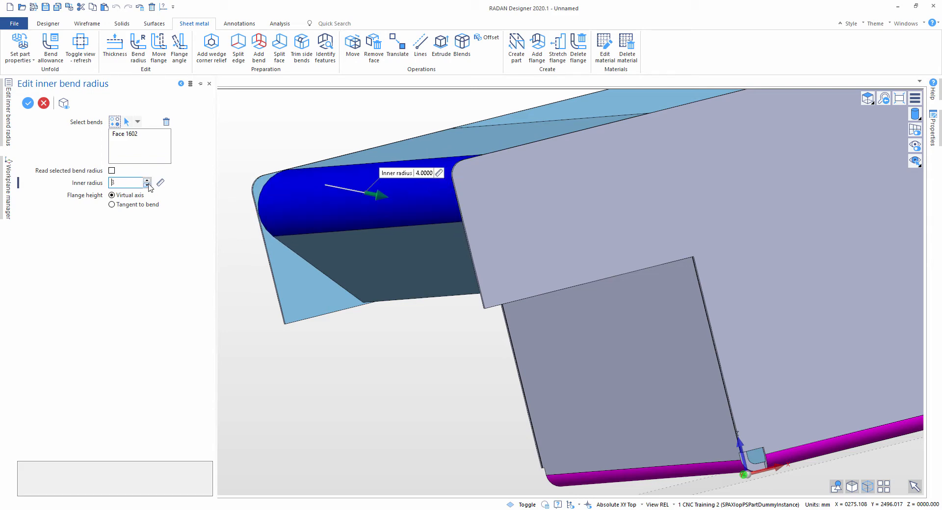
pyautogui.moveTo(319, 231); pyautogui.dragTo(335, 239, button='middle')
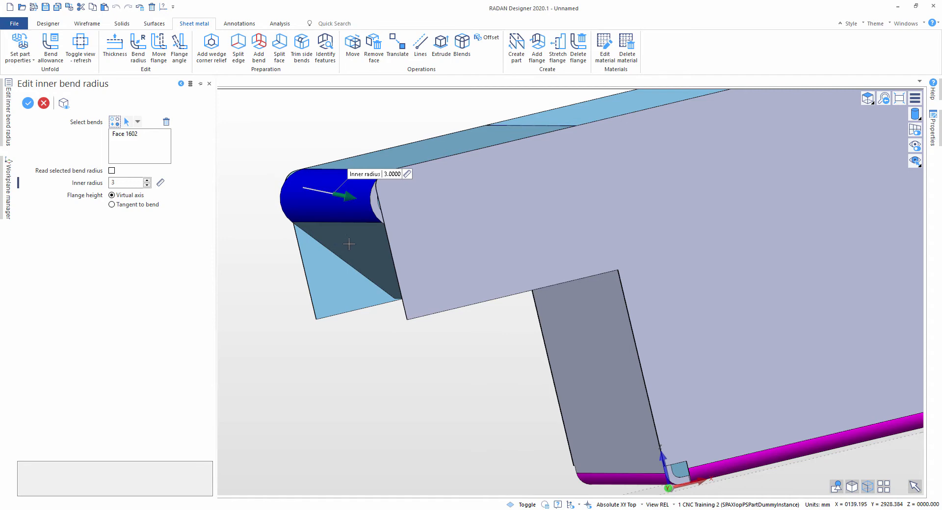
pyautogui.moveTo(364, 165)
pyautogui.mouseDown(button='middle')
pyautogui.moveTo(333, 169)
pyautogui.moveTo(358, 167)
pyautogui.mouseUp(button='middle')
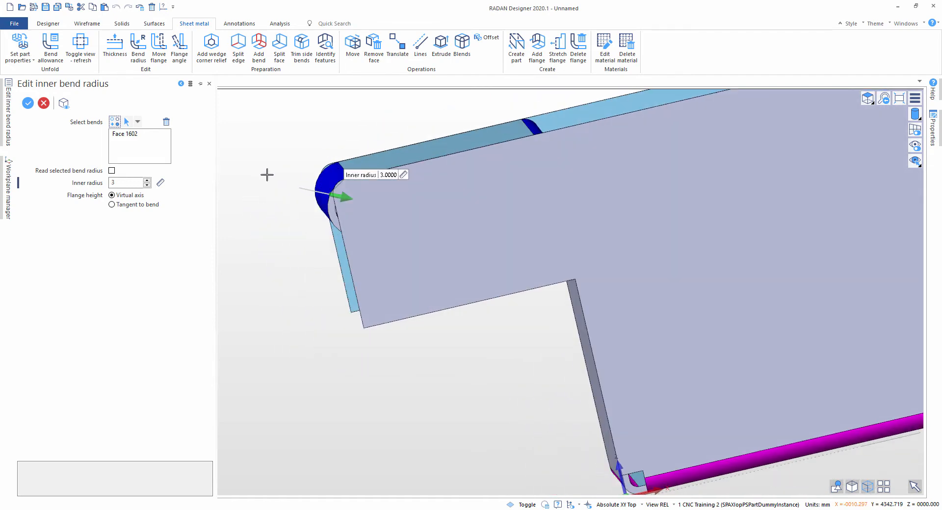
# Switch the outer bend's flange height to Tangent to bend and inspect the lip from its end
pyautogui.click(112, 204)
pyautogui.moveTo(384, 233); pyautogui.dragTo(437, 215, button='middle')
pyautogui.scroll(1, 309, 203)
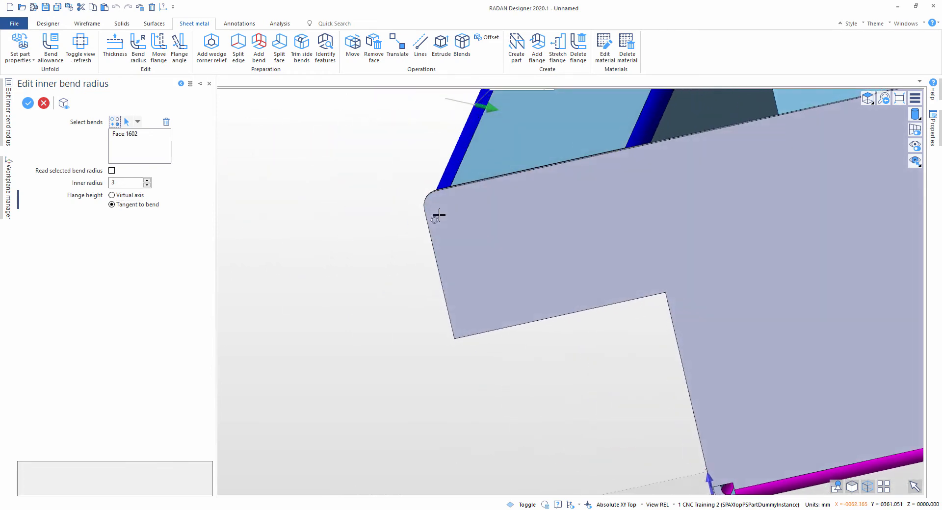
pyautogui.moveTo(575, 179); pyautogui.dragTo(515, 261, button='middle')
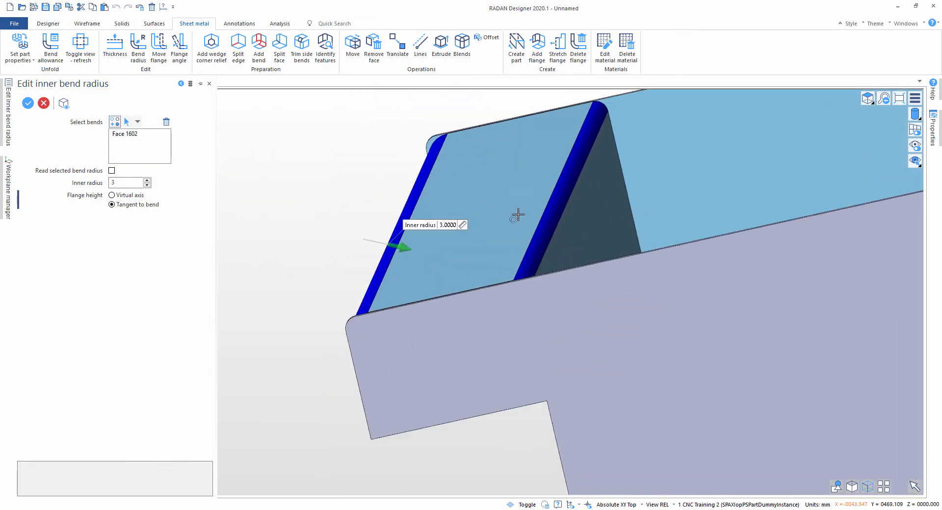
pyautogui.moveTo(518, 215); pyautogui.dragTo(476, 228, button='middle')
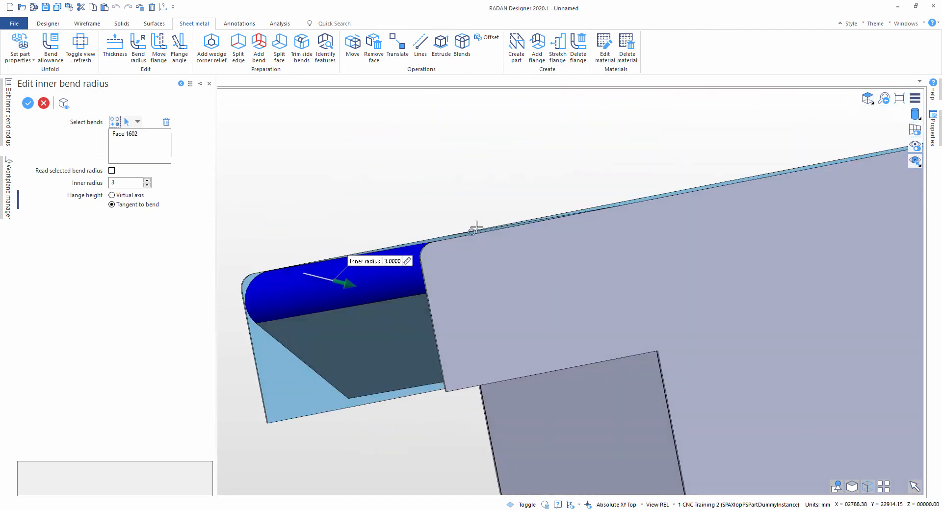
# Try a 2 mm inner radius on the outer bend with Tangent to bend, and raise it to 6 mm
pyautogui.click(147, 185)
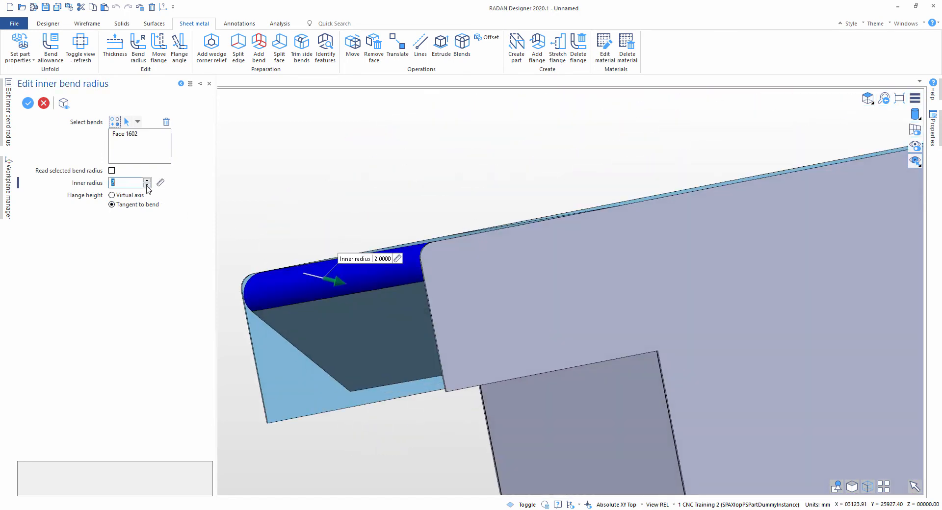
pyautogui.click(146, 185)
pyautogui.click(147, 180)
pyautogui.click(146, 180)
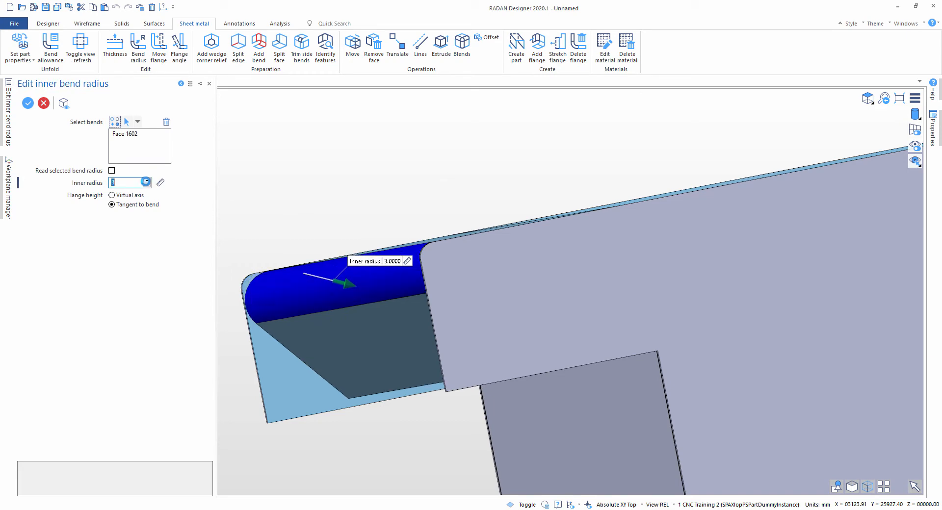
pyautogui.click(147, 181)
pyautogui.click(147, 181)
pyautogui.click(147, 180)
# Examine the 6 mm bend from several sides, checking how far the lip flange's lower edge shifts against the tray's side walls
pyautogui.moveTo(329, 239); pyautogui.dragTo(341, 219, button='middle')
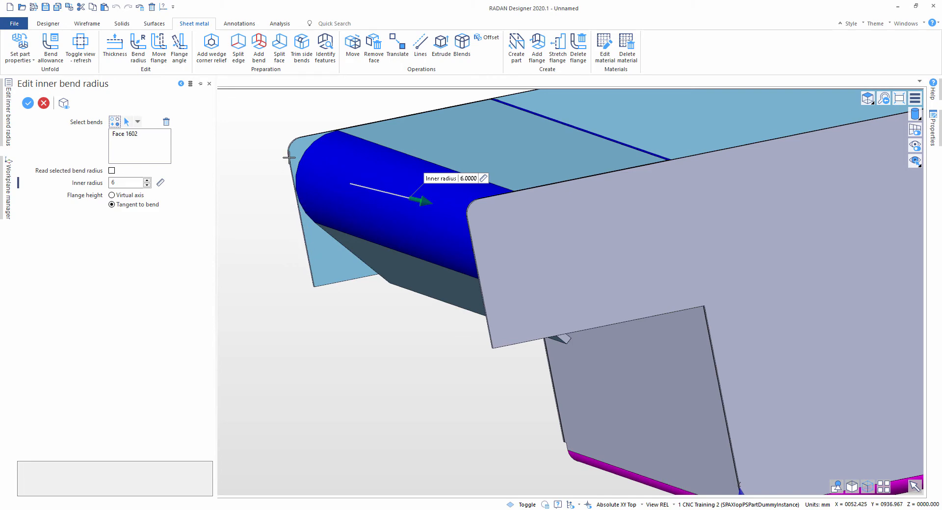
pyautogui.scroll(-2, 360, 189)
pyautogui.moveTo(359, 189); pyautogui.dragTo(342, 209, button='middle')
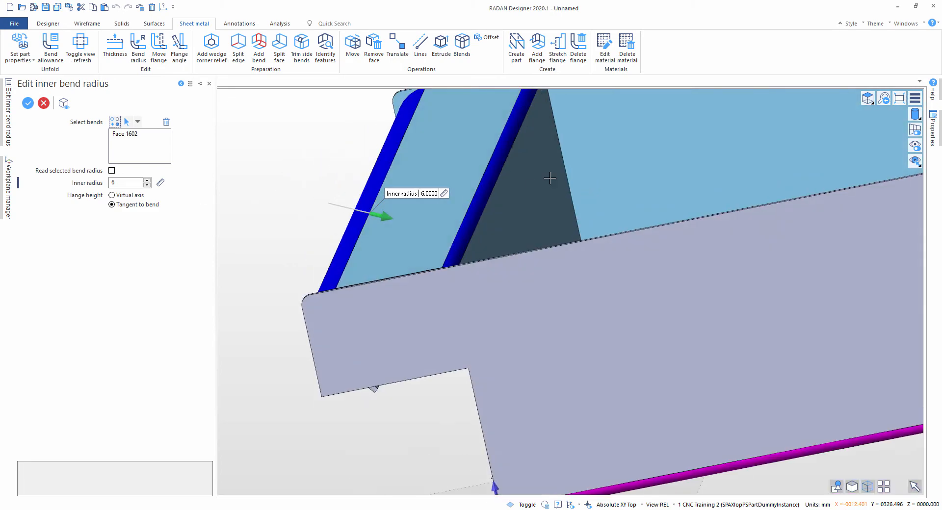
pyautogui.moveTo(524, 192); pyautogui.dragTo(531, 184, button='middle')
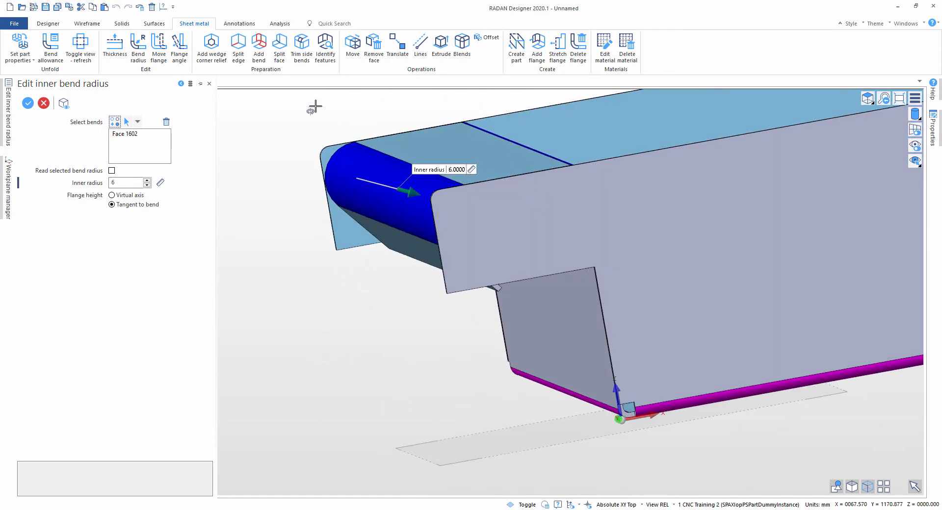
pyautogui.moveTo(396, 168); pyautogui.dragTo(409, 181, button='middle')
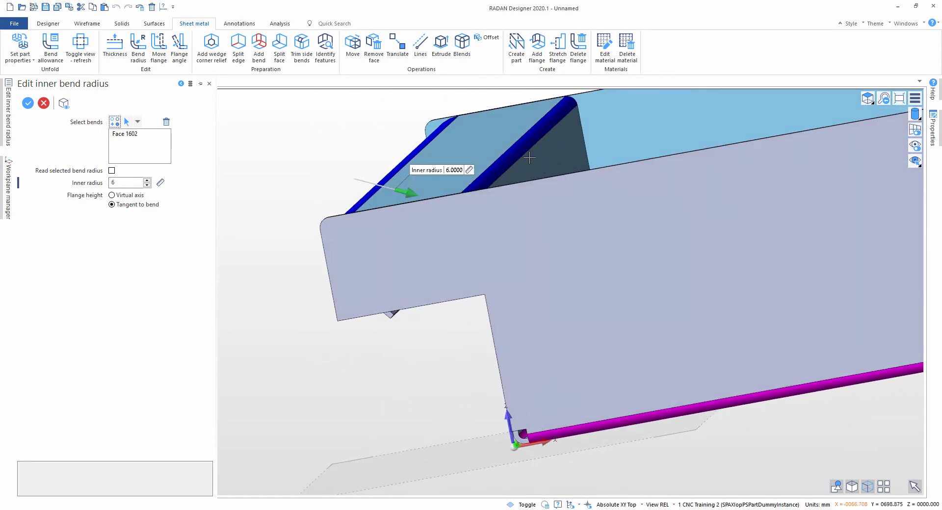
pyautogui.moveTo(530, 158); pyautogui.dragTo(305, 114, button='middle')
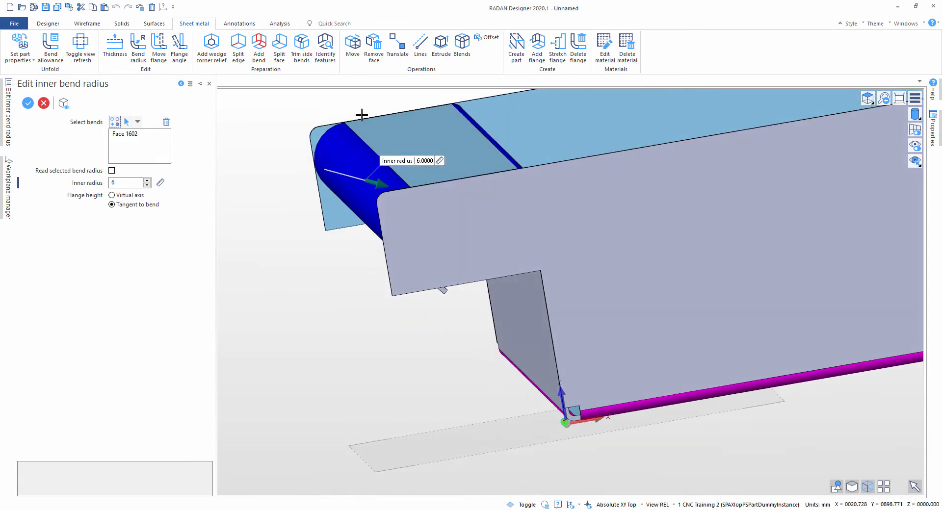
pyautogui.moveTo(435, 244); pyautogui.dragTo(456, 417, button='middle')
pyautogui.moveTo(464, 370); pyautogui.dragTo(501, 381, button='middle')
pyautogui.scroll(5, 502, 382)
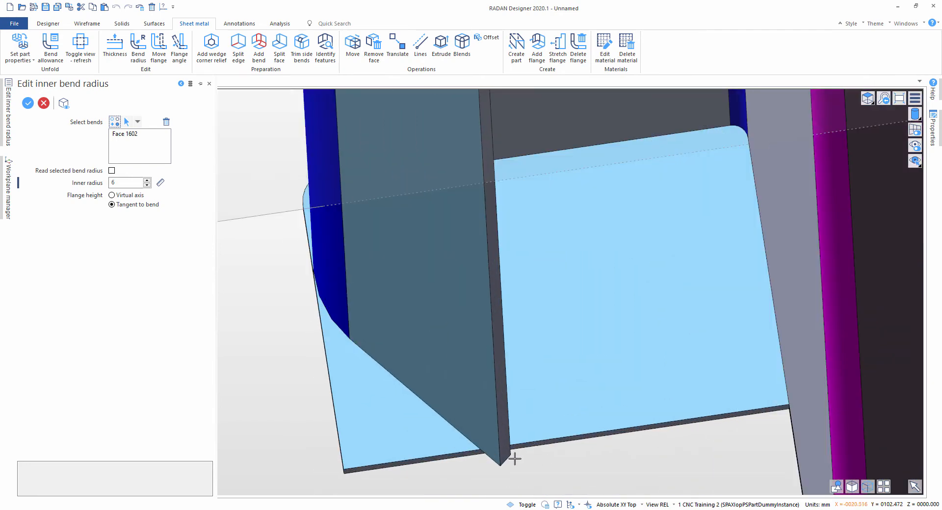
pyautogui.scroll(-3, 494, 425)
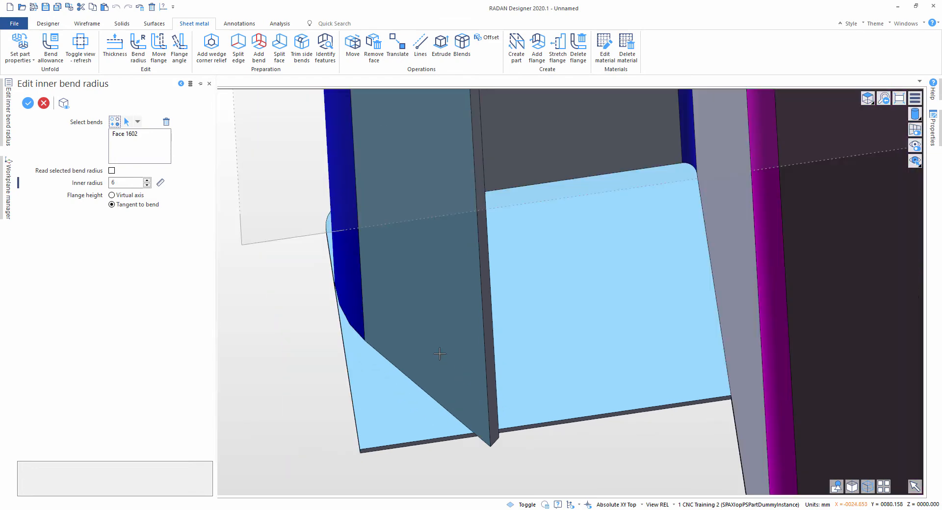
pyautogui.moveTo(440, 354); pyautogui.dragTo(406, 326, button='middle')
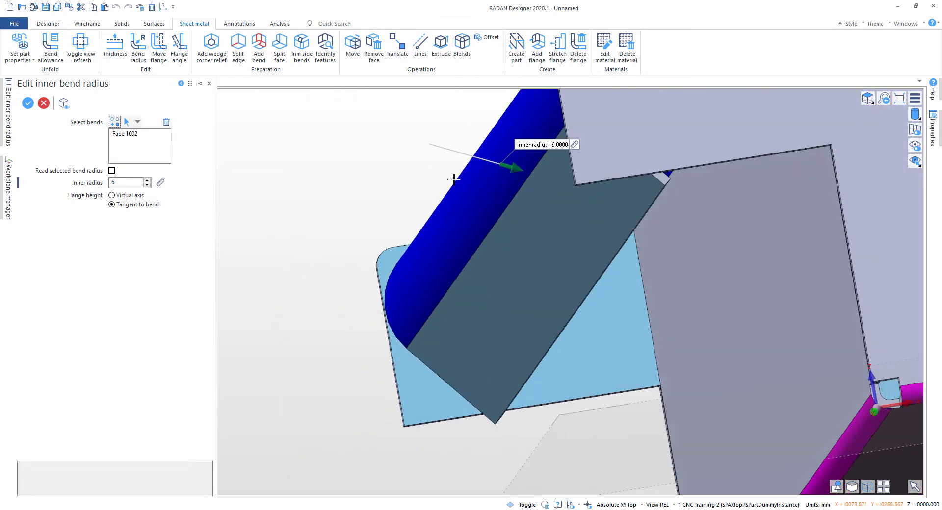
# Try inner radii of 3 mm, 4 mm and 2 mm on the tangent outer bend, compare the flange edge, and leave the Bend radius command
pyautogui.click(146, 185)
pyautogui.click(147, 185)
pyautogui.click(147, 186)
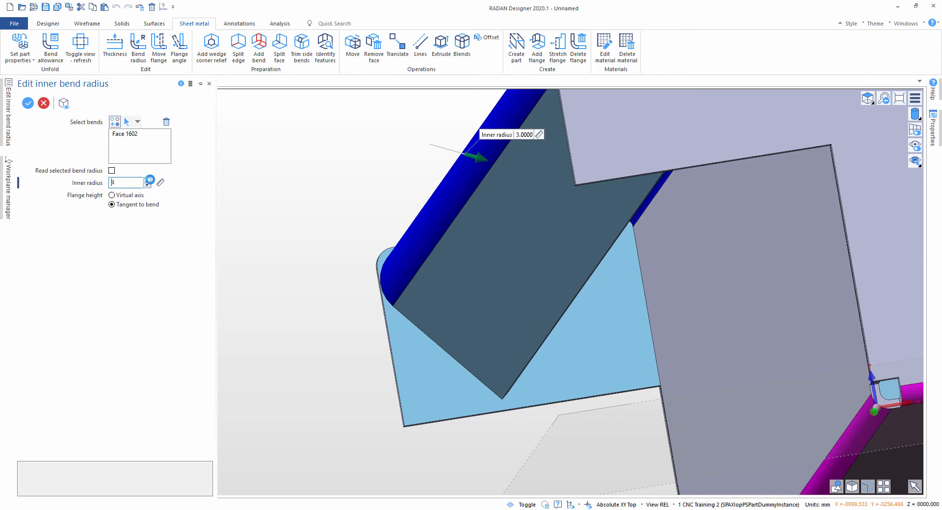
pyautogui.click(147, 179)
pyautogui.click(147, 179)
pyautogui.click(146, 186)
pyautogui.click(146, 186)
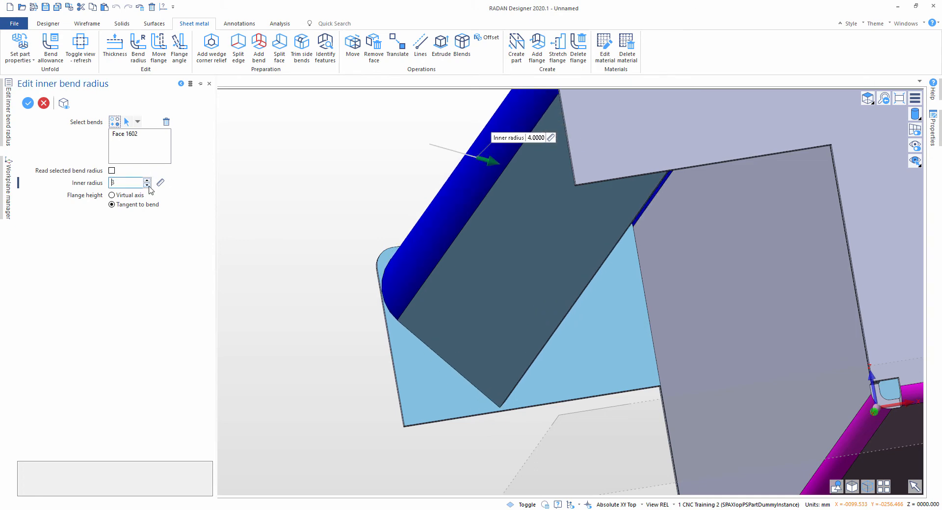
pyautogui.click(147, 186)
pyautogui.click(147, 186)
pyautogui.moveTo(446, 253); pyautogui.dragTo(583, 214, button='middle')
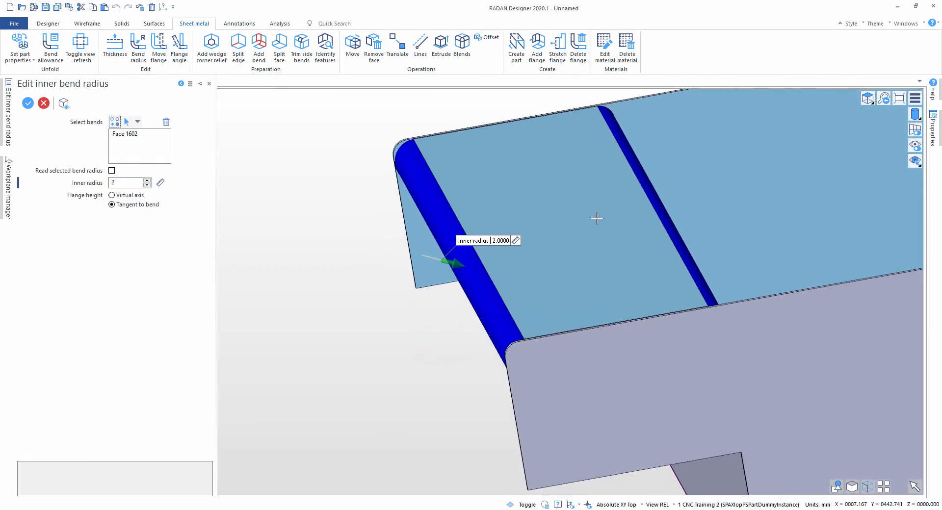
pyautogui.moveTo(616, 230); pyautogui.dragTo(520, 231, button='middle')
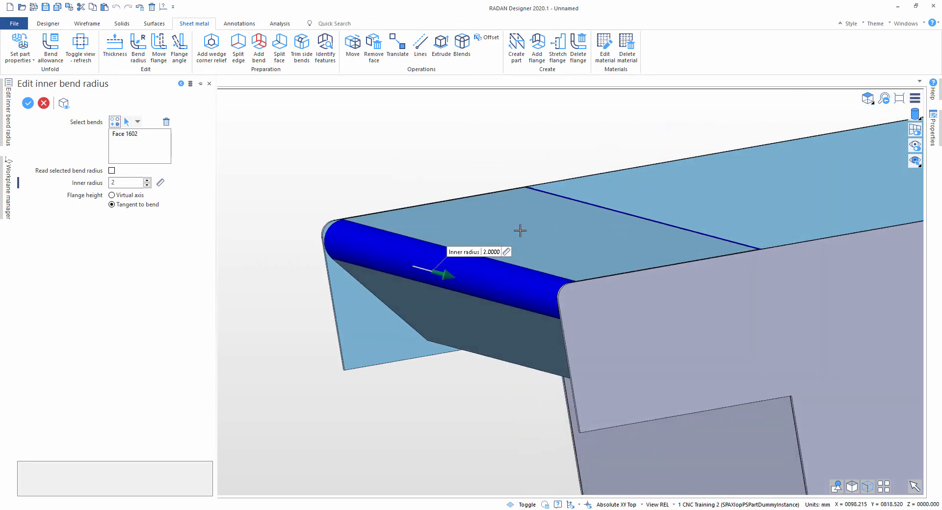
pyautogui.scroll(-2, 473, 298)
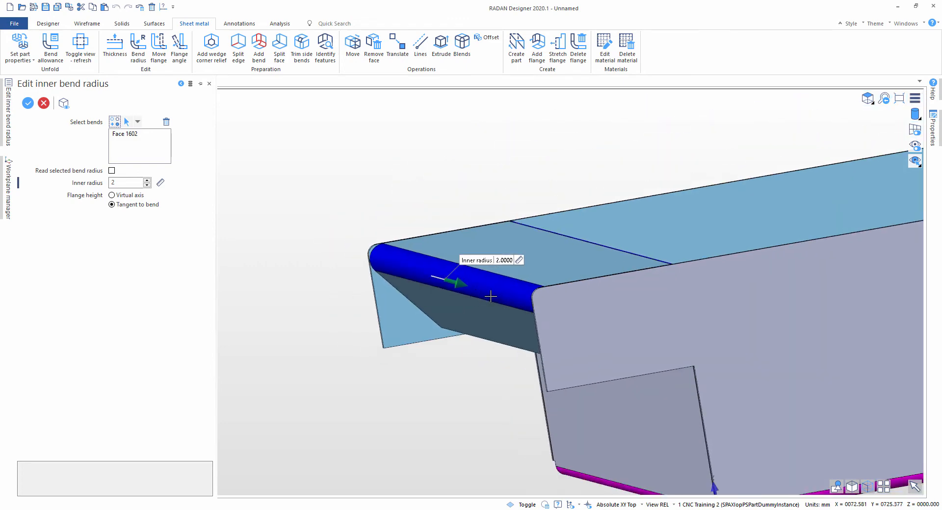
pyautogui.press('Return')
# Set the bend angle of the front lip's down-turned flange to 90 degrees about the bend axis with Flange angle
pyautogui.click(177, 46)
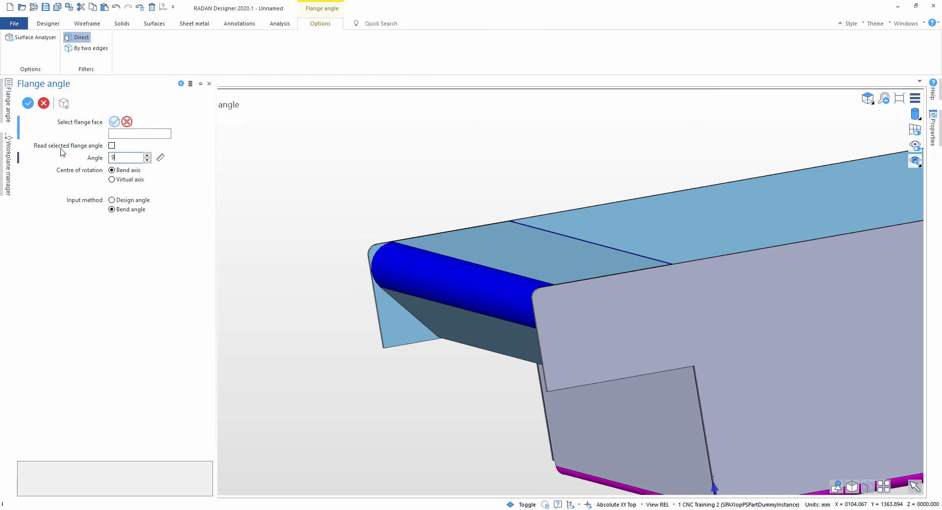
pyautogui.click(412, 310)
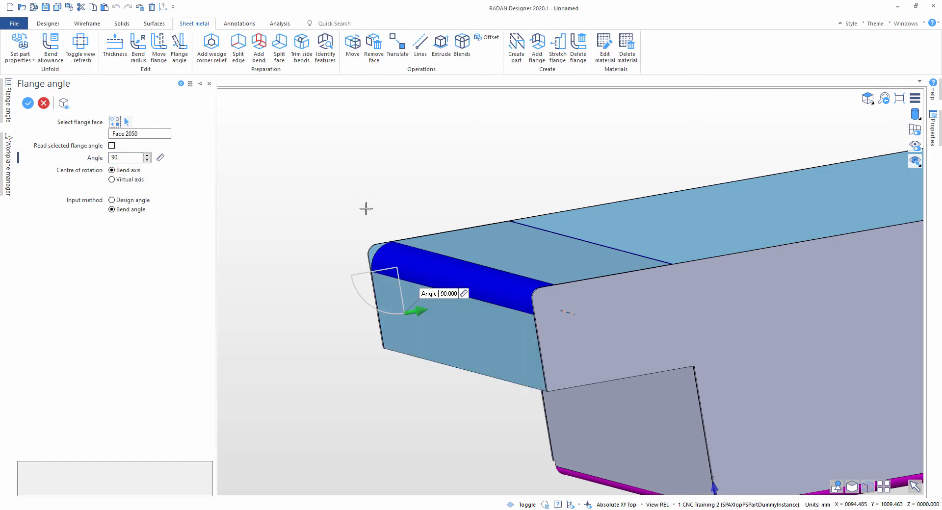
pyautogui.press('Escape')
# Move the front lip's down-turned flange 43 mm outward from the tray with Move flange
pyautogui.scroll(-3, 365, 203)
pyautogui.moveTo(375, 184); pyautogui.dragTo(314, 191, button='middle')
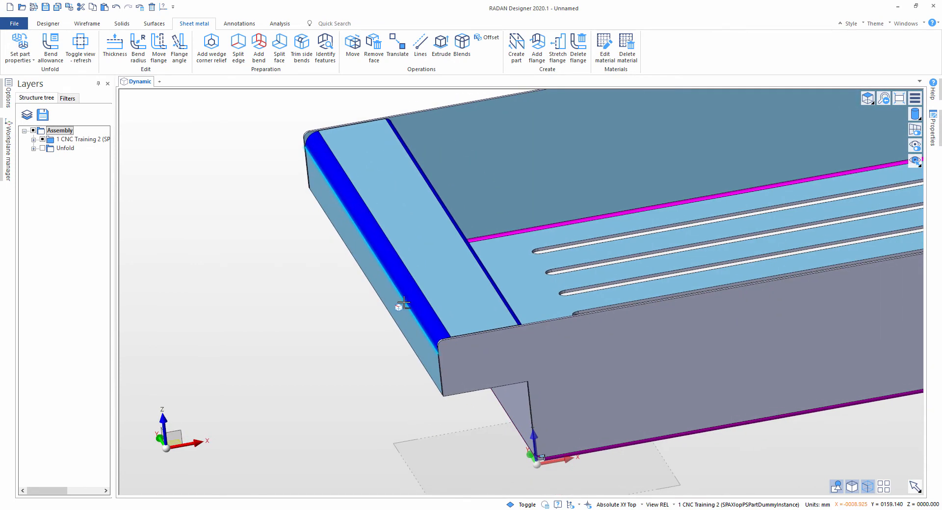
pyautogui.scroll(-2, 403, 318)
pyautogui.moveTo(373, 346)
pyautogui.mouseDown(button='middle')
pyautogui.moveTo(366, 341)
pyautogui.moveTo(381, 340)
pyautogui.mouseUp(button='middle')
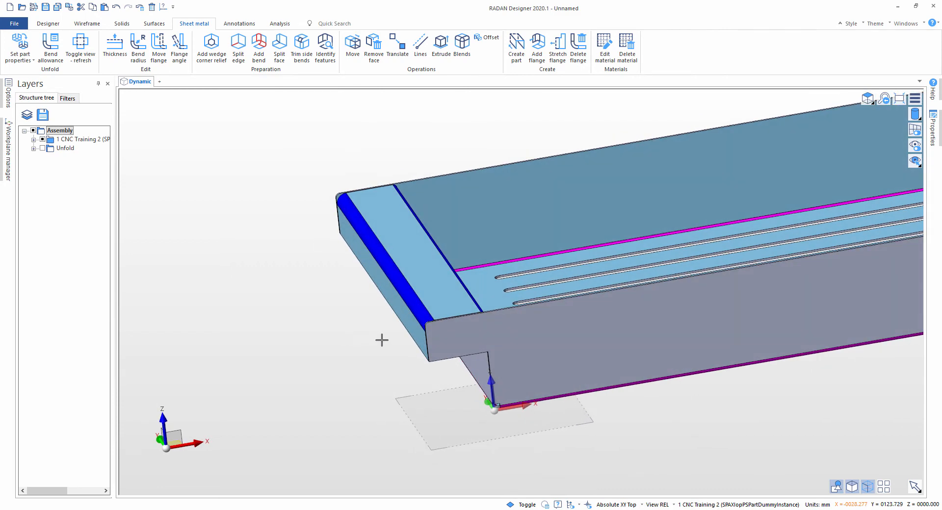
pyautogui.click(161, 48)
pyautogui.moveTo(320, 328); pyautogui.dragTo(334, 301, button='middle')
pyautogui.click(366, 267)
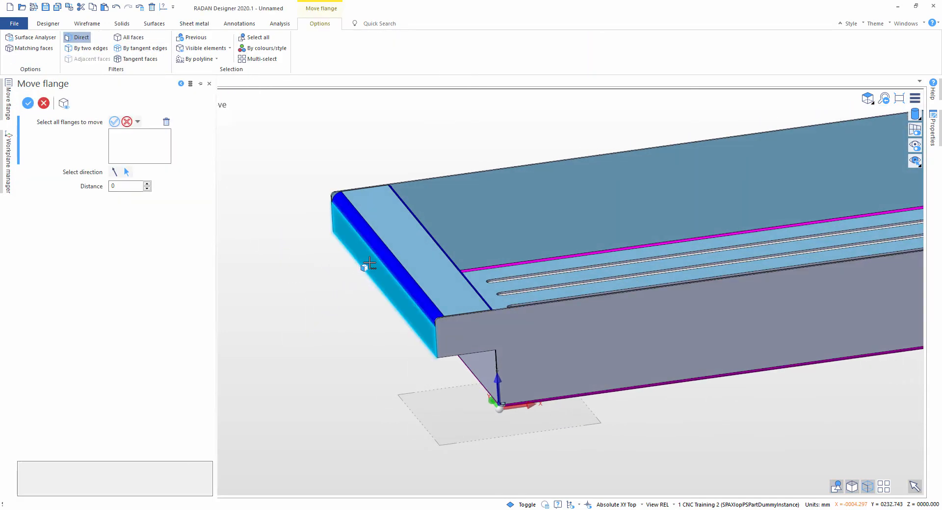
pyautogui.moveTo(374, 278); pyautogui.dragTo(276, 338)
pyautogui.moveTo(364, 328); pyautogui.dragTo(421, 282, button='middle')
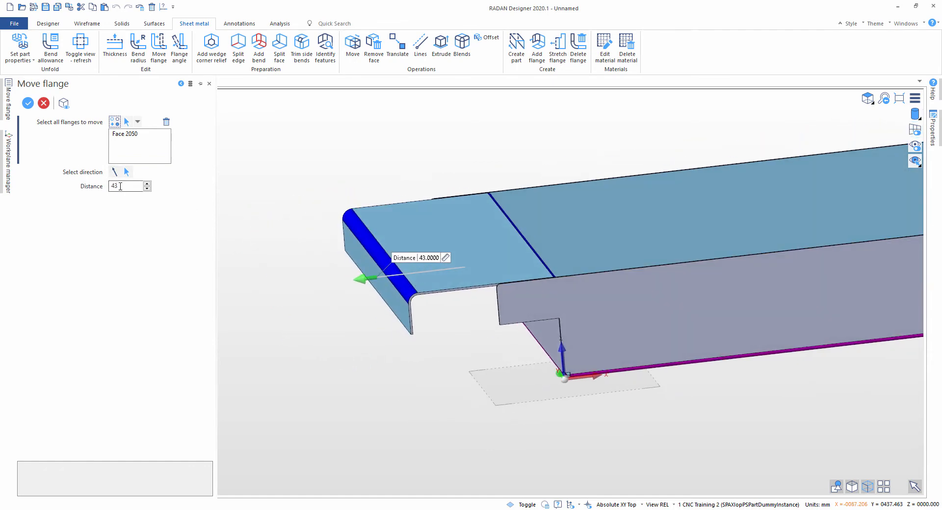
# Position the front lip's down-turned flange 80 mm from the tray's upright end wall using a ruler dimension in Move flange
pyautogui.moveTo(121, 186); pyautogui.dragTo(82, 186)
pyautogui.click(160, 186)
pyautogui.click(191, 205)
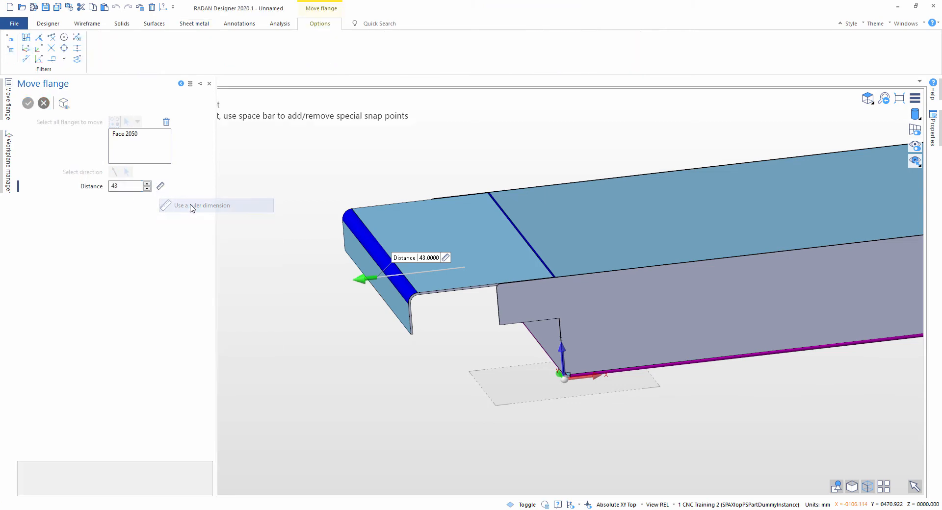
pyautogui.moveTo(429, 211); pyautogui.dragTo(416, 218, button='middle')
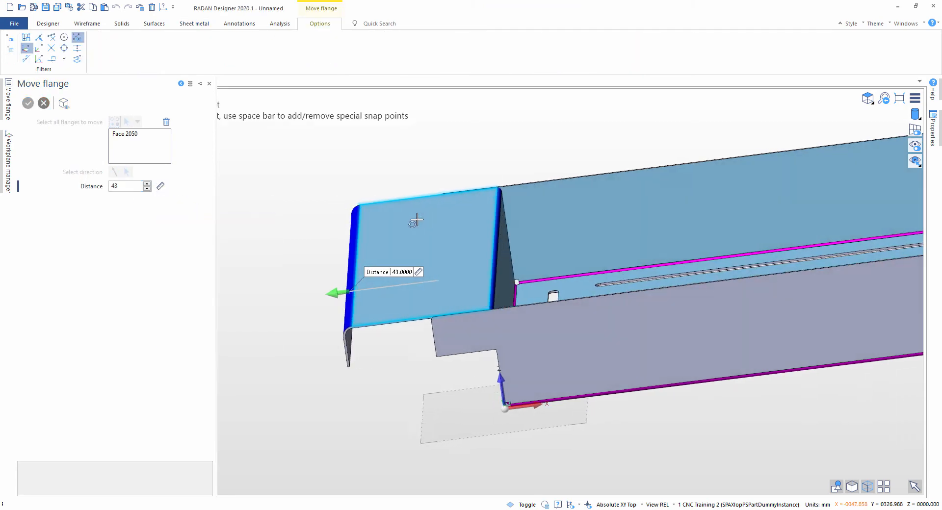
pyautogui.click(497, 259)
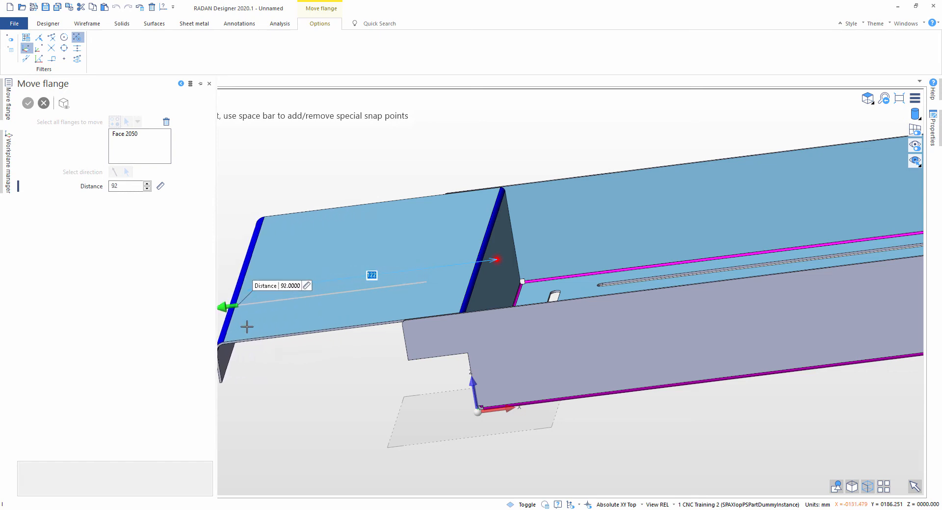
pyautogui.write('80')
pyautogui.press('Return')
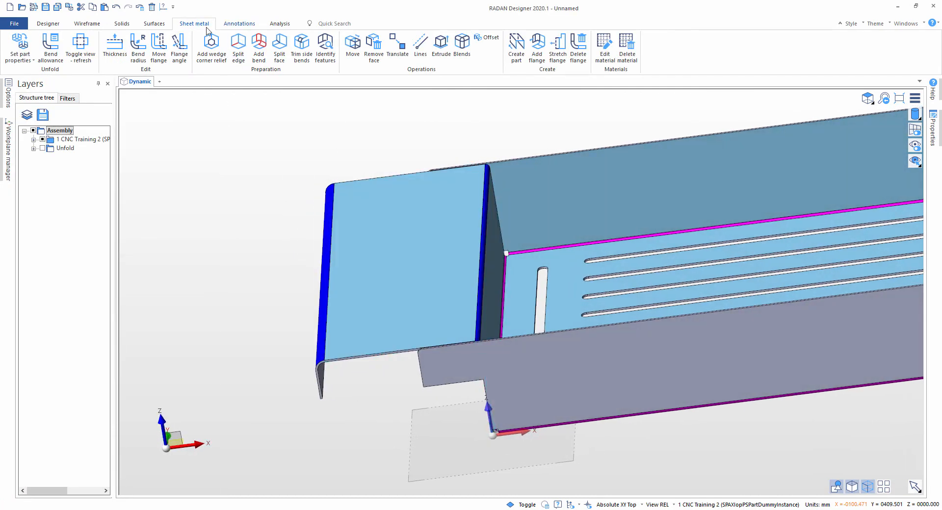
# Measure the minimum distance between the tray's upright front wall and the lip's down-turned flange
pyautogui.click(163, 7)
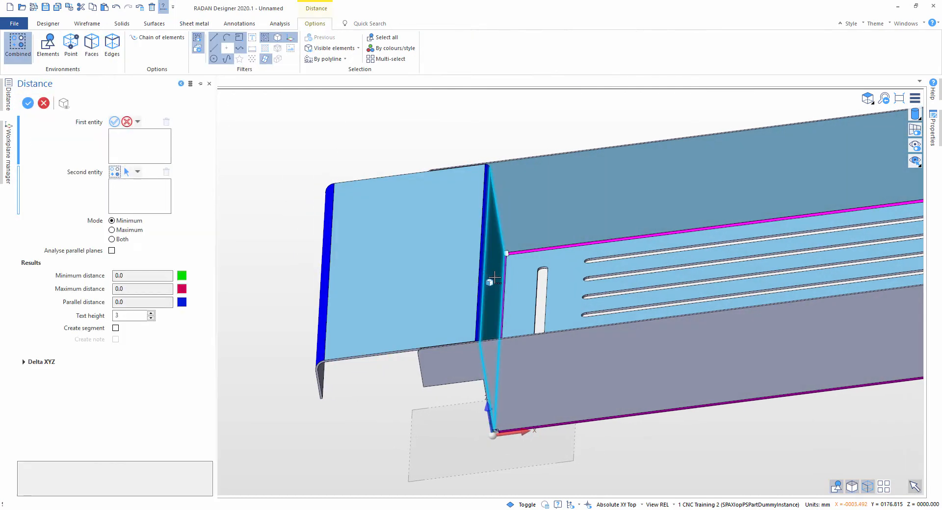
pyautogui.click(489, 277)
pyautogui.moveTo(488, 276); pyautogui.dragTo(287, 294, button='middle')
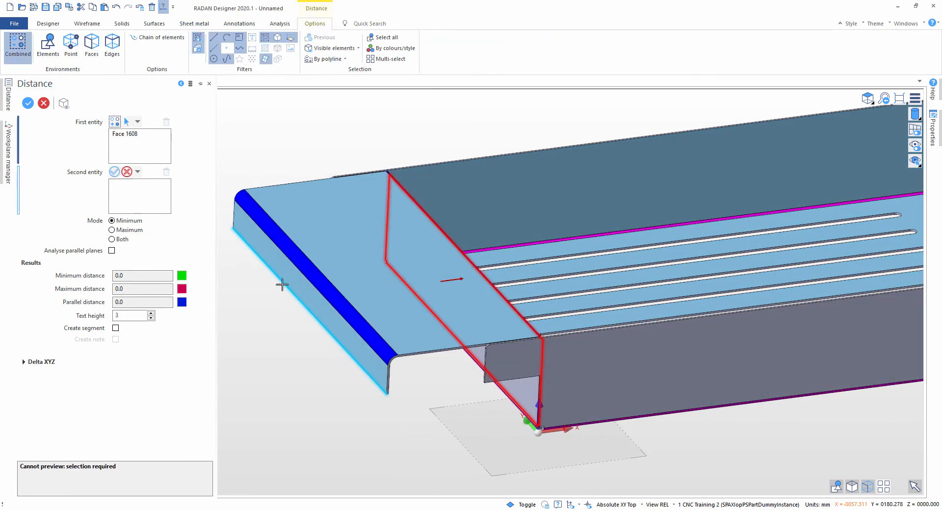
pyautogui.click(276, 261)
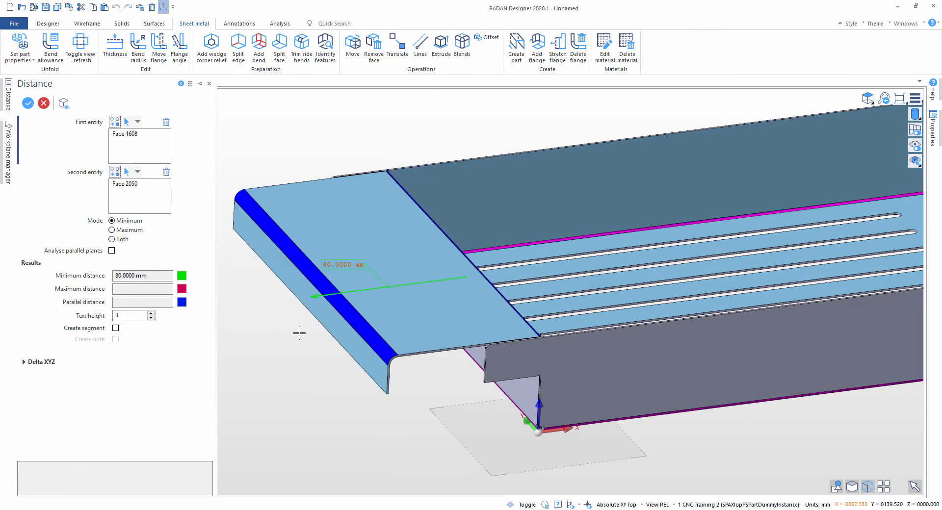
pyautogui.scroll(4, 311, 273)
pyautogui.press('Escape')
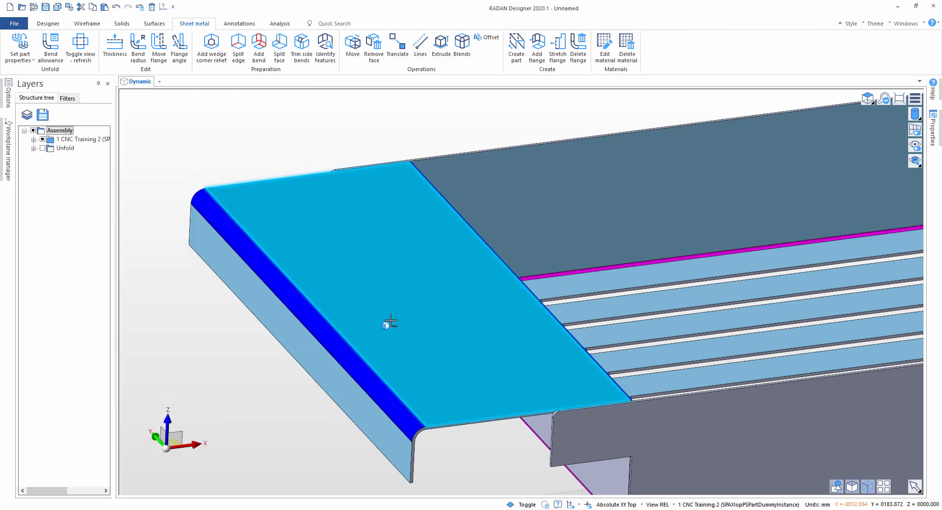
# Undo the outward move of the front lip's down-turned flange
pyautogui.scroll(-2, 389, 323)
pyautogui.moveTo(390, 324); pyautogui.dragTo(448, 271, button='middle')
pyautogui.scroll(-3, 425, 312)
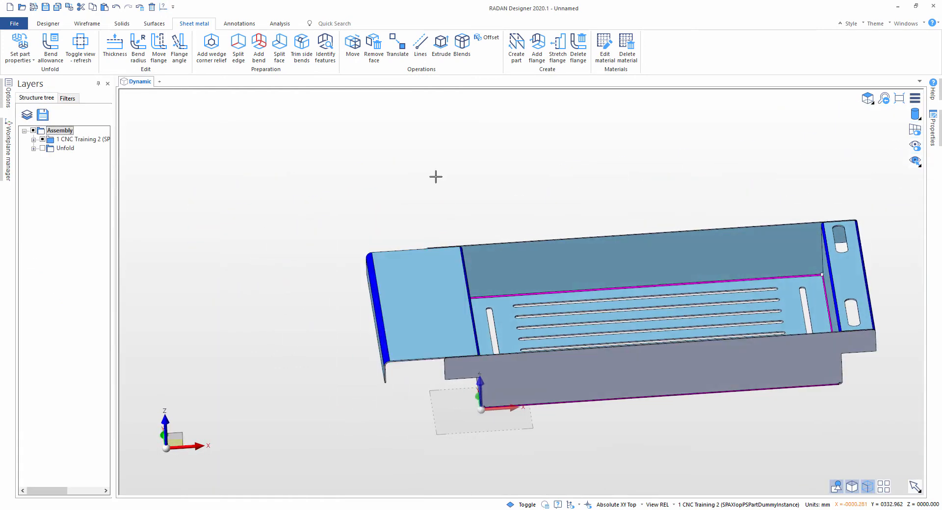
pyautogui.scroll(5, 448, 214)
pyautogui.scroll(2, 537, 272)
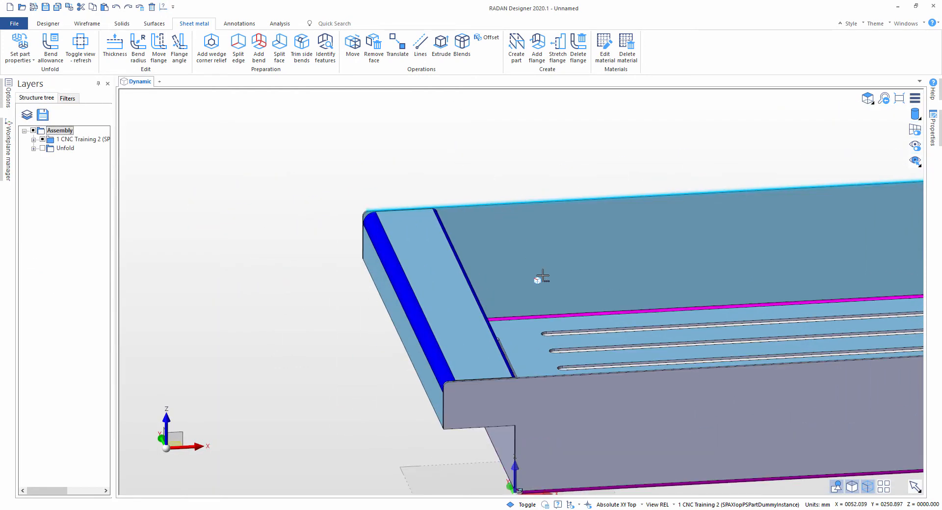
# Try moving the front lip's top face together with its down-turned flange 20 mm upward, and cancel Move flange
pyautogui.click(162, 45)
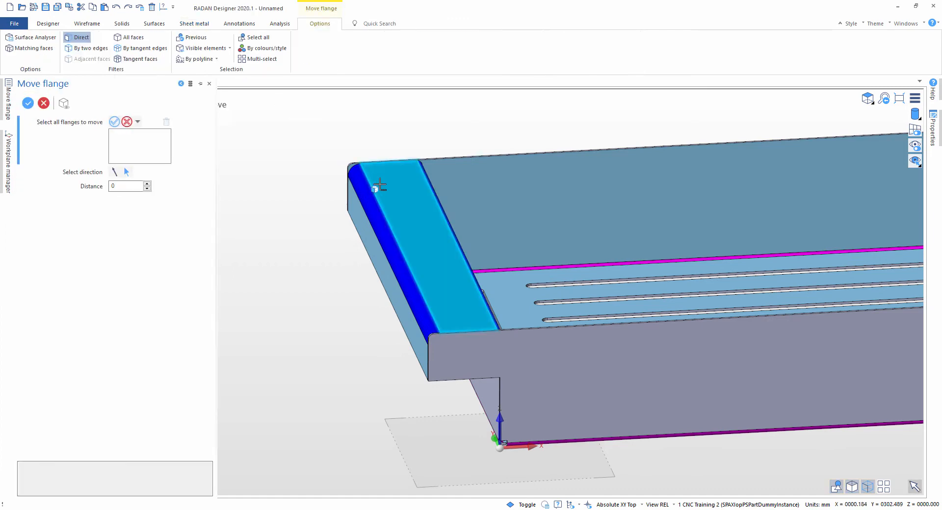
pyautogui.moveTo(378, 186)
pyautogui.mouseDown(button='middle')
pyautogui.moveTo(388, 187)
pyautogui.moveTo(371, 199)
pyautogui.mouseUp(button='middle')
pyautogui.click(396, 187)
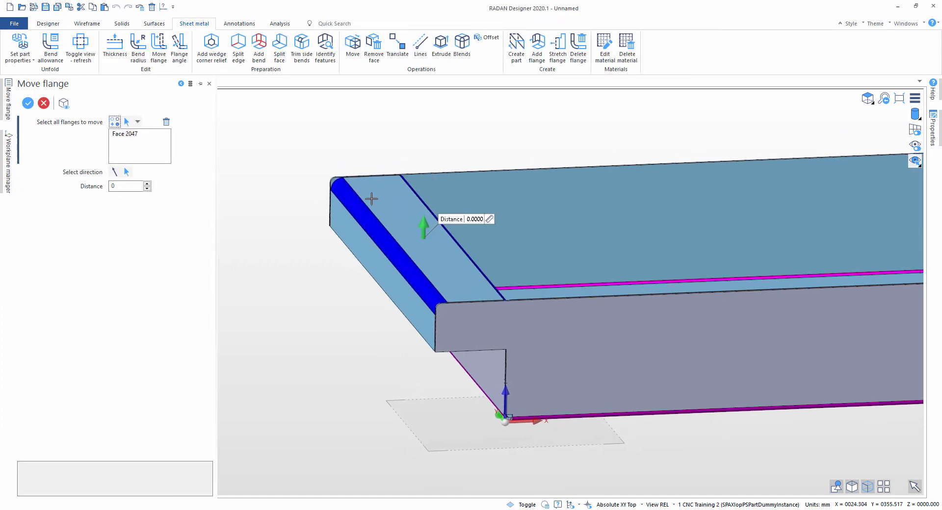
pyautogui.moveTo(420, 225); pyautogui.dragTo(428, 145)
pyautogui.click(116, 121)
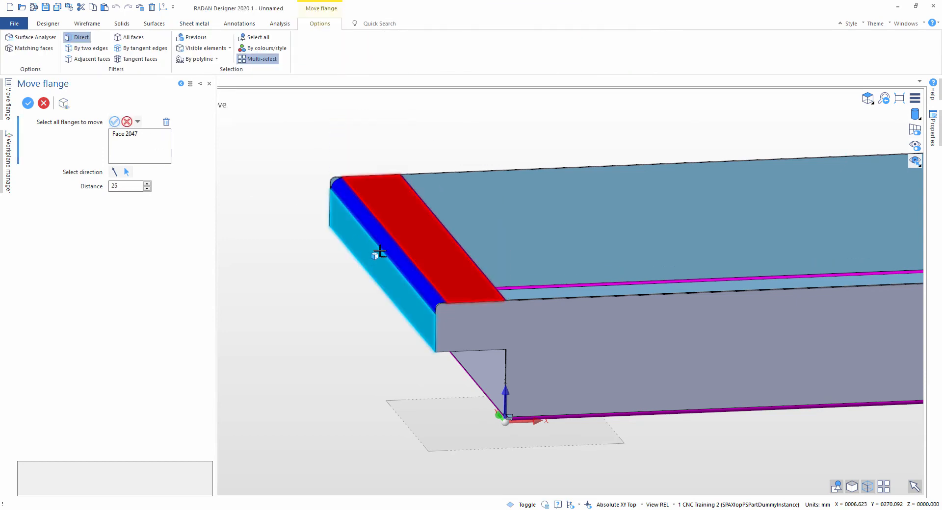
pyautogui.click(366, 251)
pyautogui.rightClick(339, 303)
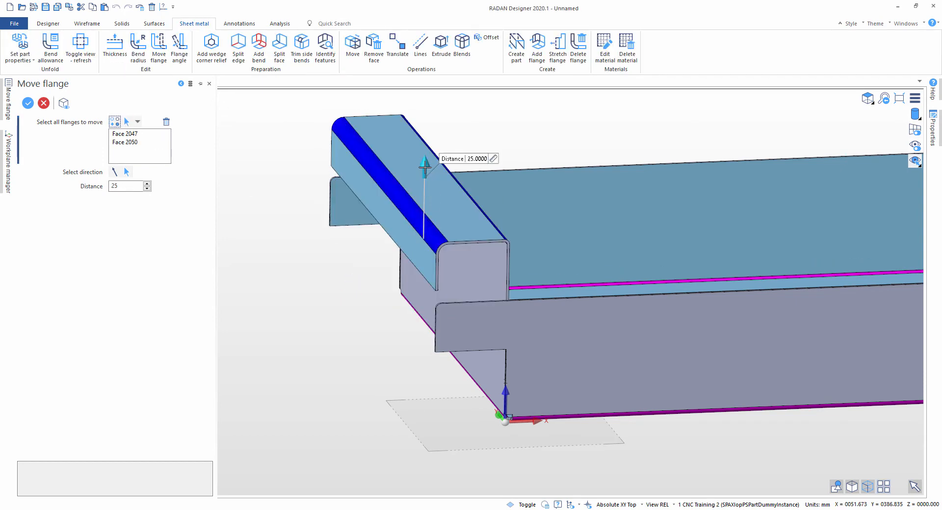
pyautogui.moveTo(425, 168); pyautogui.dragTo(365, 180)
pyautogui.scroll(-3, 349, 195)
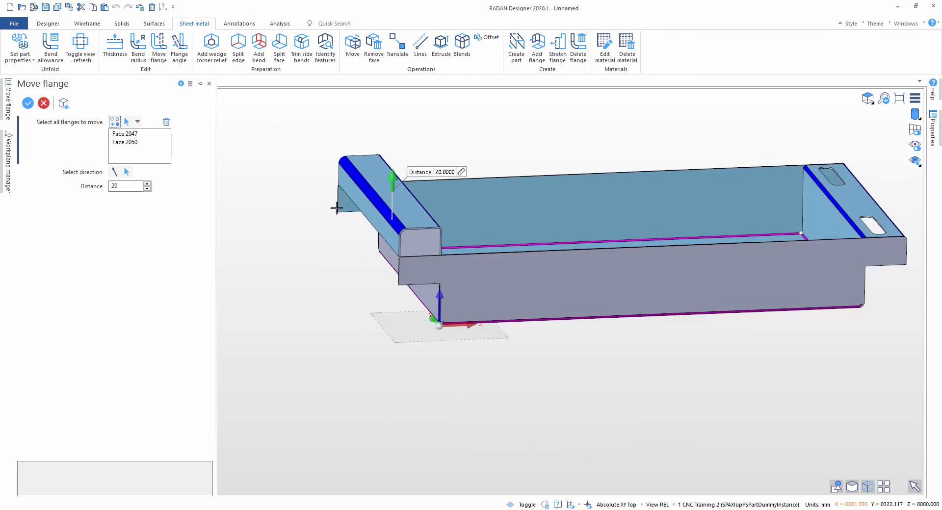
pyautogui.moveTo(334, 254); pyautogui.dragTo(303, 192, button='middle')
pyautogui.press('Escape')
# Try moving the same two flanges 6 mm outward by selecting the down-turned flange before the top face, and cancel
pyautogui.click(163, 44)
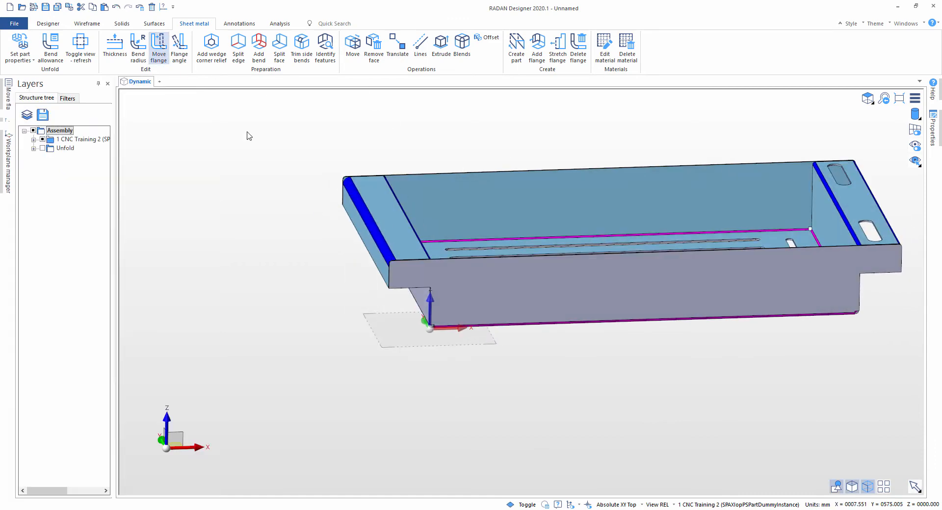
pyautogui.scroll(3, 260, 221)
pyautogui.moveTo(328, 242); pyautogui.dragTo(273, 247, button='middle')
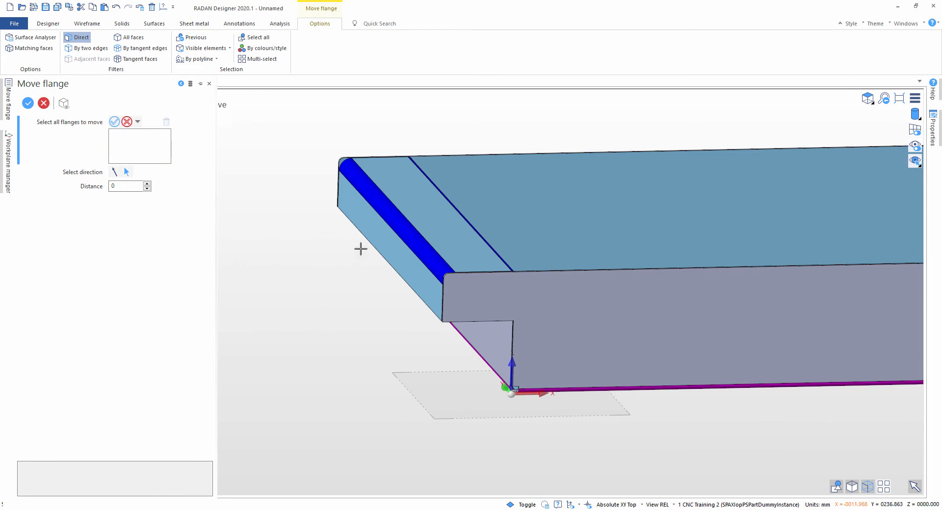
pyautogui.click(368, 234)
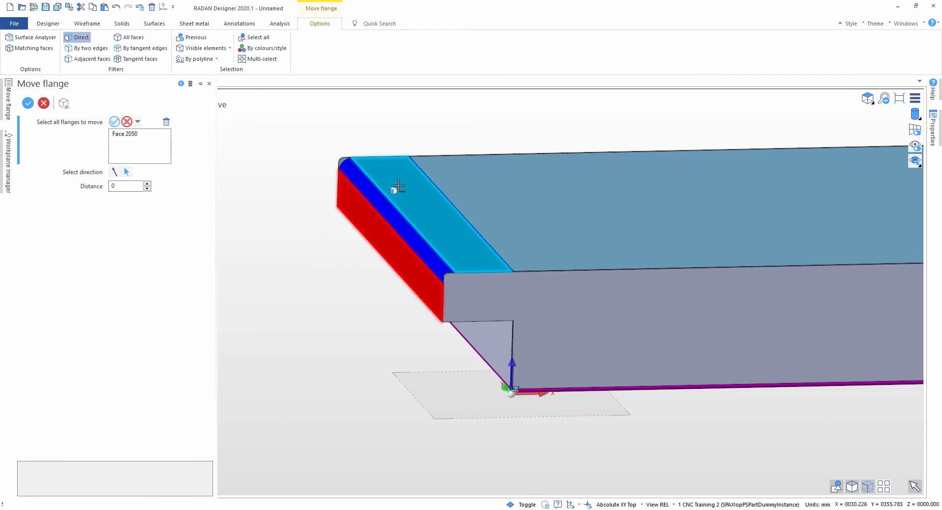
pyautogui.click(398, 186)
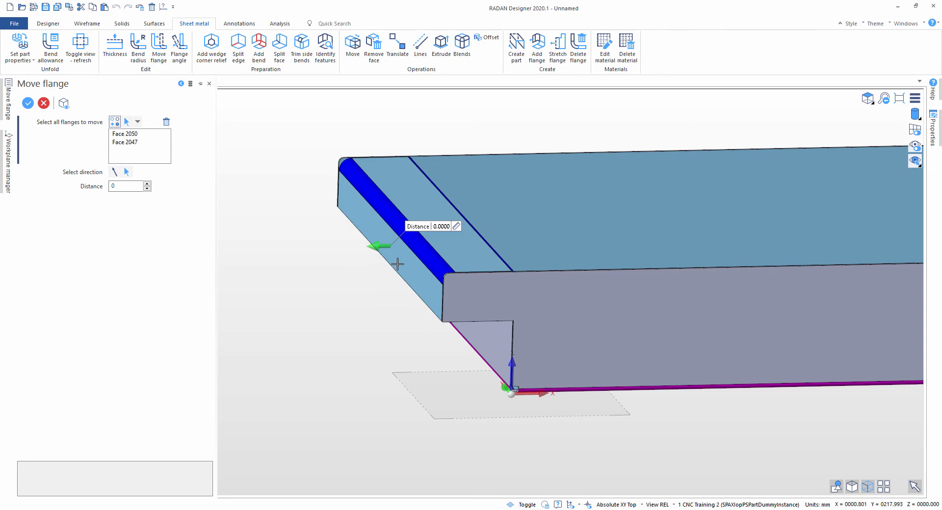
pyautogui.moveTo(397, 264); pyautogui.dragTo(412, 235, button='middle')
pyautogui.moveTo(413, 234); pyautogui.dragTo(389, 234)
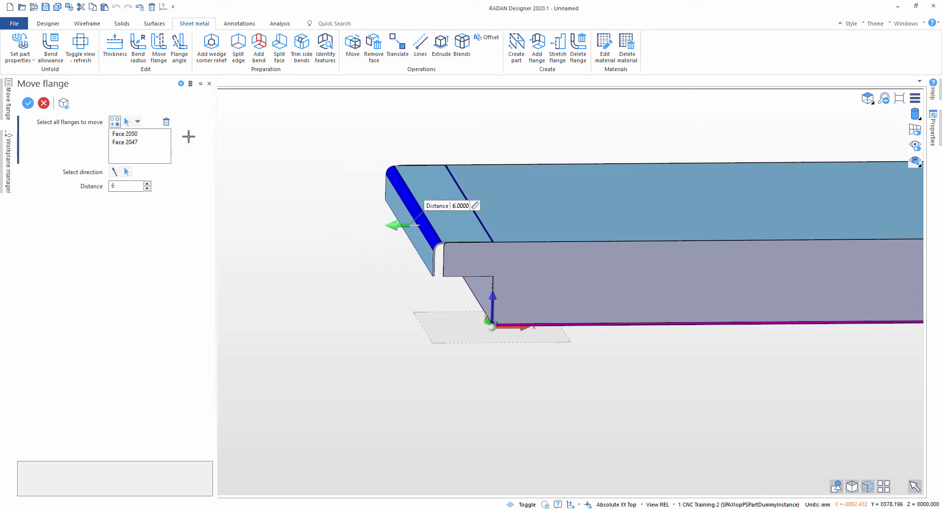
pyautogui.press('Escape')
# Select the front lip's top face first, add its down-turned flange, and move both 45 mm upward with Move flange
pyautogui.click(159, 46)
pyautogui.click(426, 198)
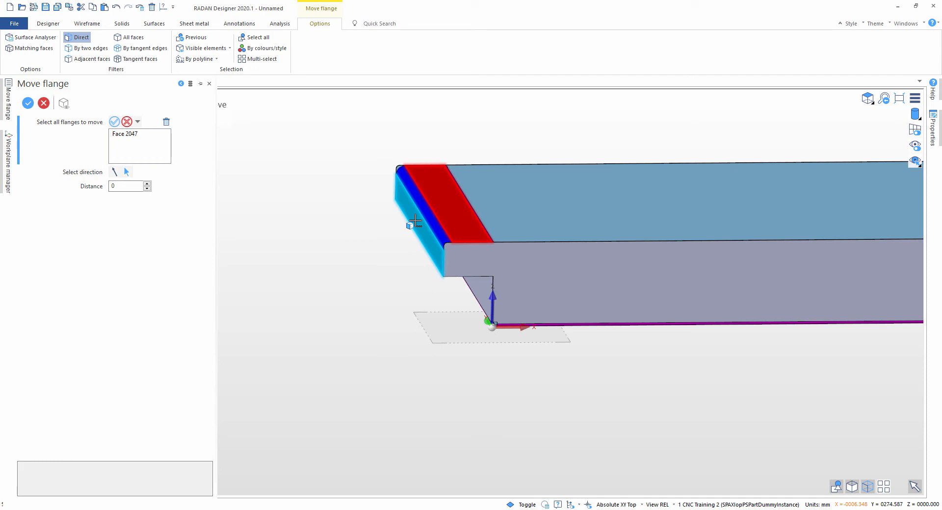
pyautogui.click(415, 221)
pyautogui.moveTo(448, 189); pyautogui.dragTo(457, 113)
pyautogui.scroll(-2, 498, 162)
pyautogui.moveTo(499, 164); pyautogui.dragTo(494, 222, button='middle')
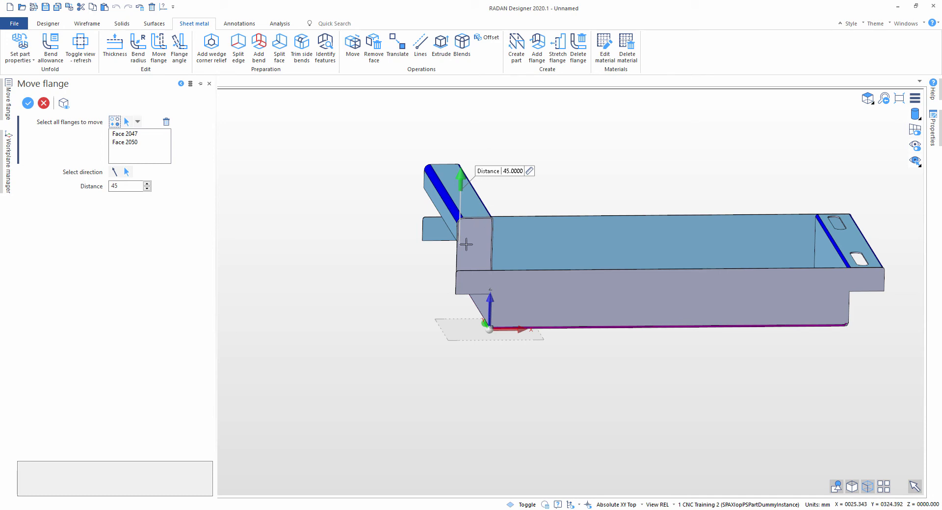
# Set the raised lip's height to 120 mm from the tray's base with a ruler dimension and finish Move flange
pyautogui.click(531, 172)
pyautogui.click(544, 190)
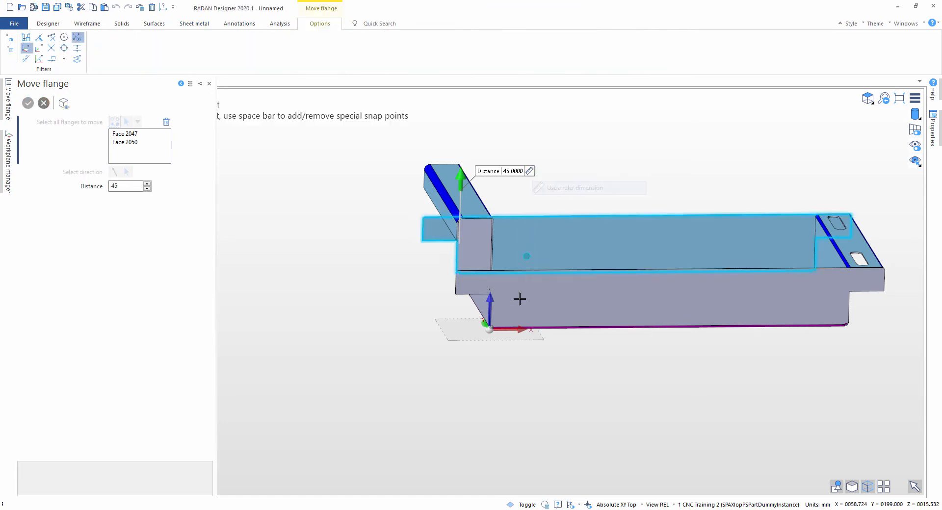
pyautogui.moveTo(519, 299); pyautogui.dragTo(521, 276, button='middle')
pyautogui.click(519, 353)
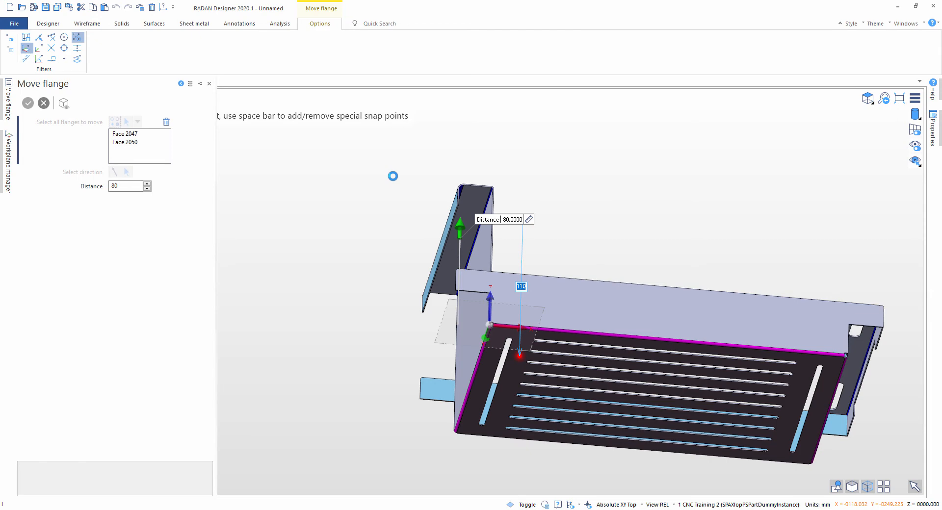
pyautogui.write('120')
pyautogui.press('Return')
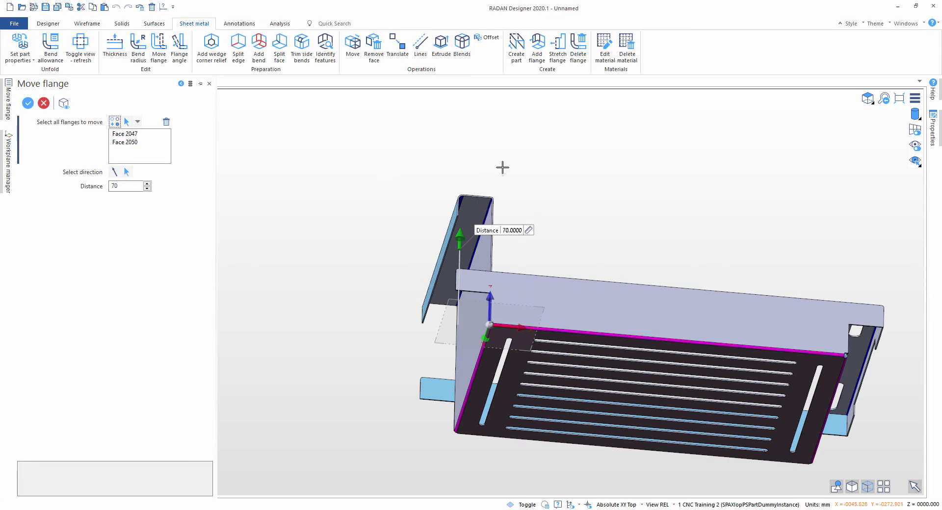
pyautogui.moveTo(508, 218); pyautogui.dragTo(478, 238, button='middle')
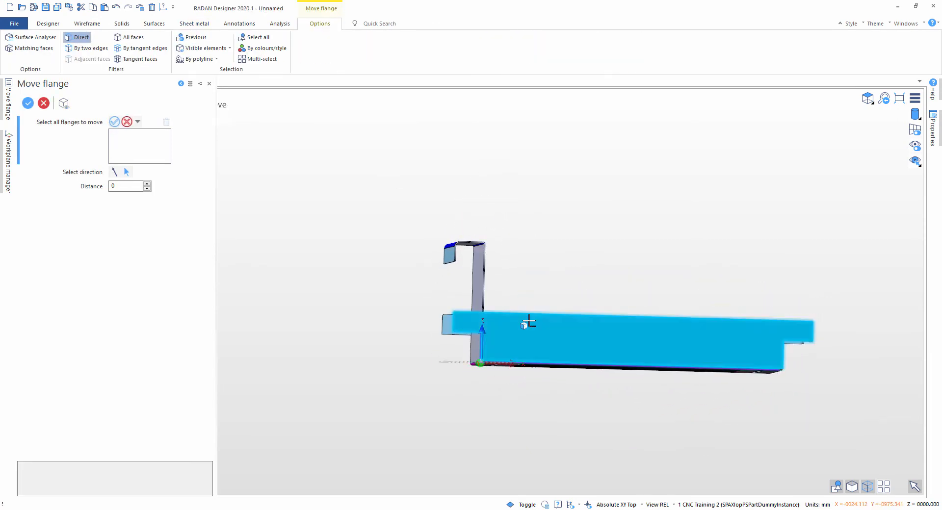
pyautogui.press('Escape')
# Undo the upward move of the front lip
pyautogui.moveTo(539, 245); pyautogui.dragTo(344, 217, button='middle')
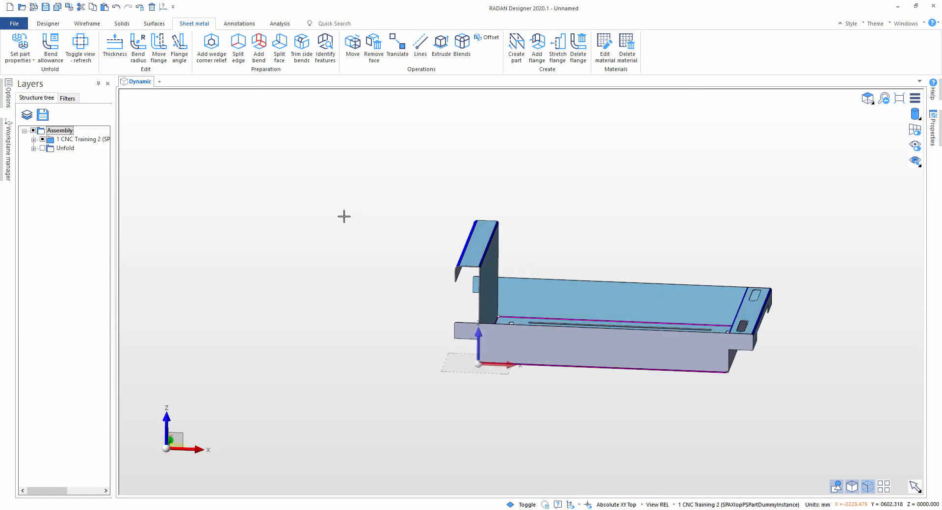
pyautogui.hotkey('ctrl', 'z')
pyautogui.scroll(3, 449, 356)
pyautogui.moveTo(559, 317); pyautogui.dragTo(588, 308, button='middle')
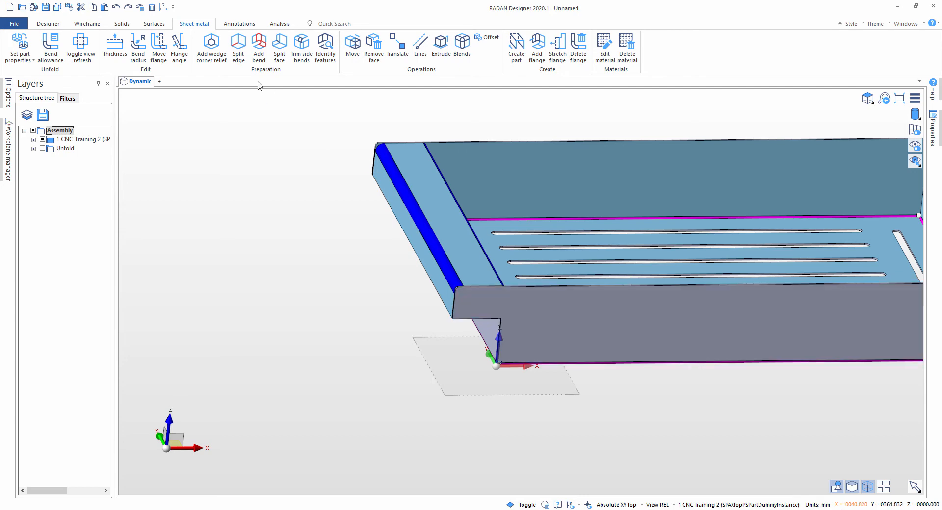
# Move the front lip's down-turned flange, its top face and the tray's upright front wall together 50 mm outward with Move flange
pyautogui.click(158, 47)
pyautogui.click(403, 225)
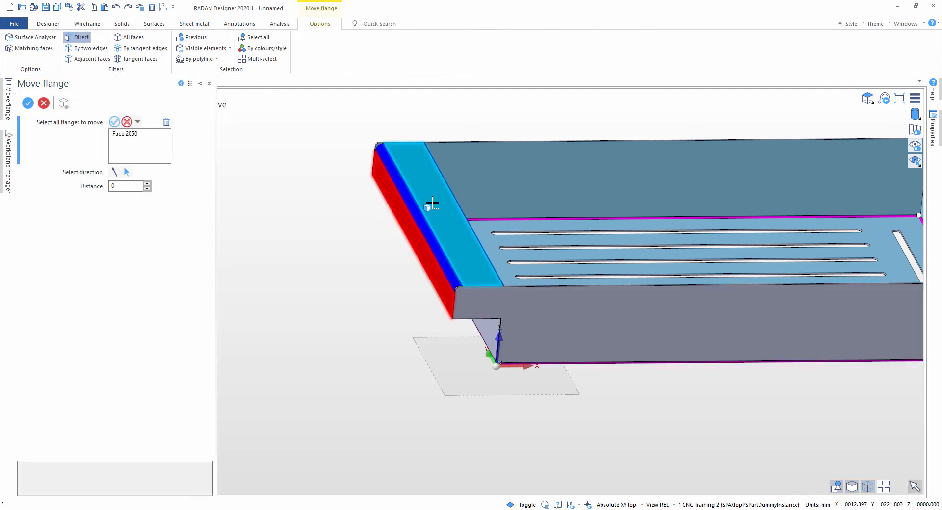
pyautogui.click(431, 206)
pyautogui.moveTo(452, 208); pyautogui.dragTo(396, 211, button='middle')
pyautogui.click(466, 249)
pyautogui.rightClick(466, 249)
pyautogui.moveTo(467, 250); pyautogui.dragTo(496, 248, button='middle')
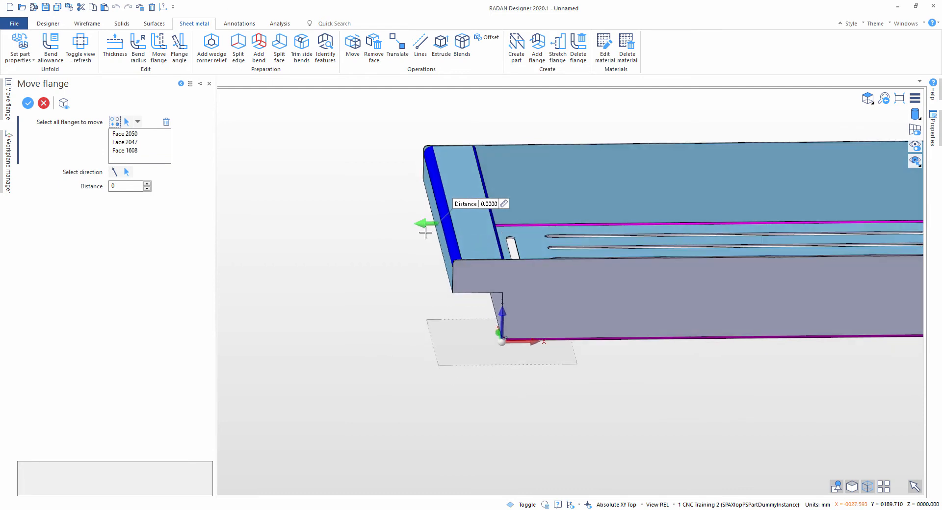
pyautogui.moveTo(418, 229); pyautogui.dragTo(355, 234)
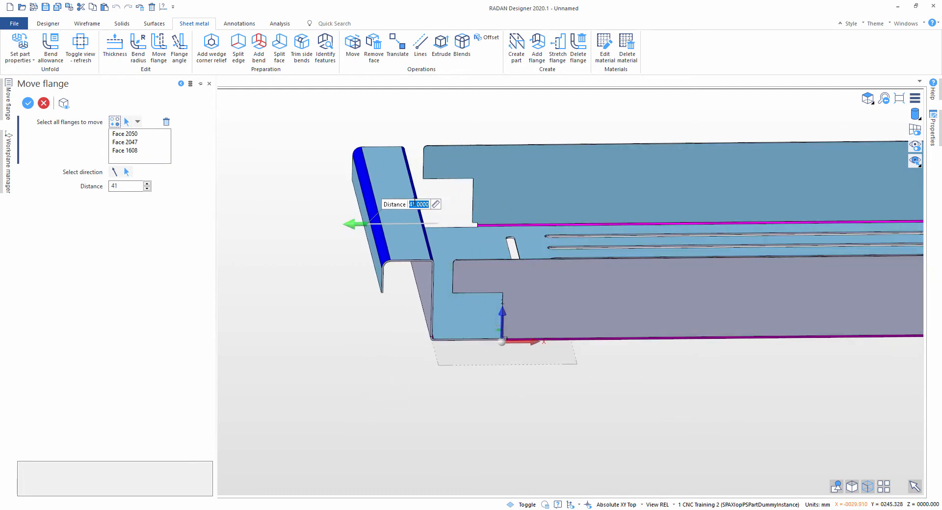
pyautogui.write('0')
pyautogui.press('Return')
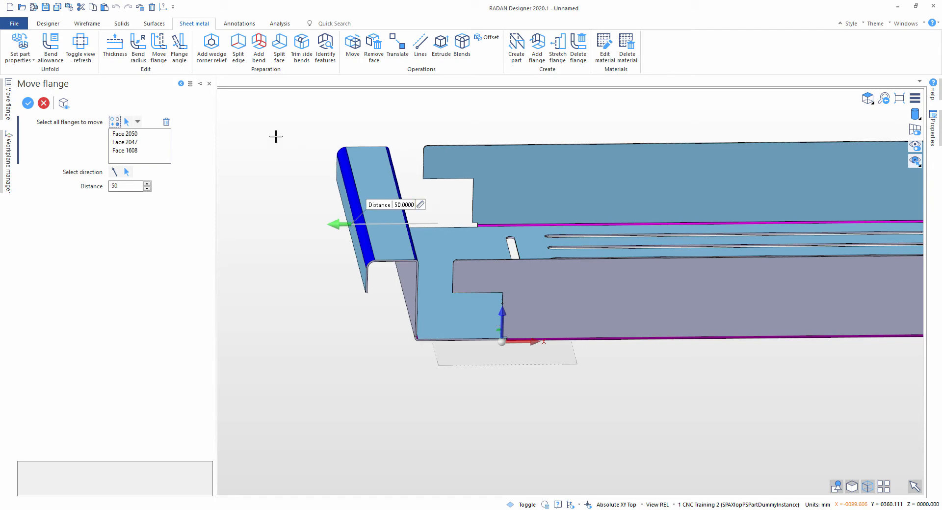
pyautogui.rightClick(275, 137)
pyautogui.rightClick(278, 205)
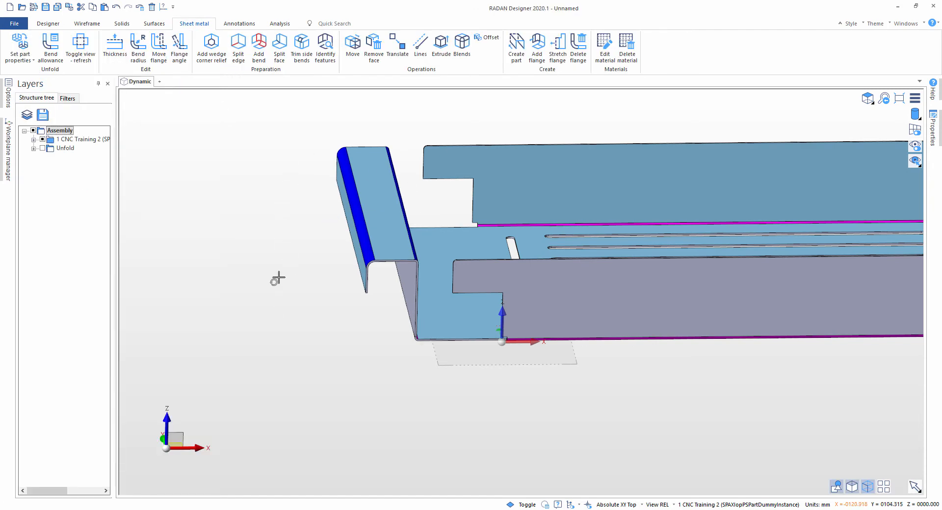
# Try to rotate the front lip's top face about its outer bend with Flange angle
pyautogui.click(178, 44)
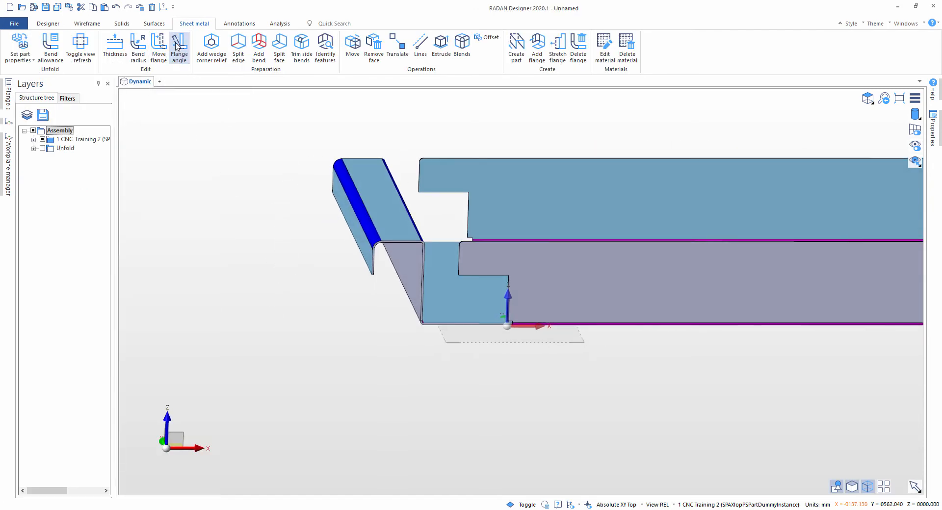
pyautogui.scroll(1, 396, 183)
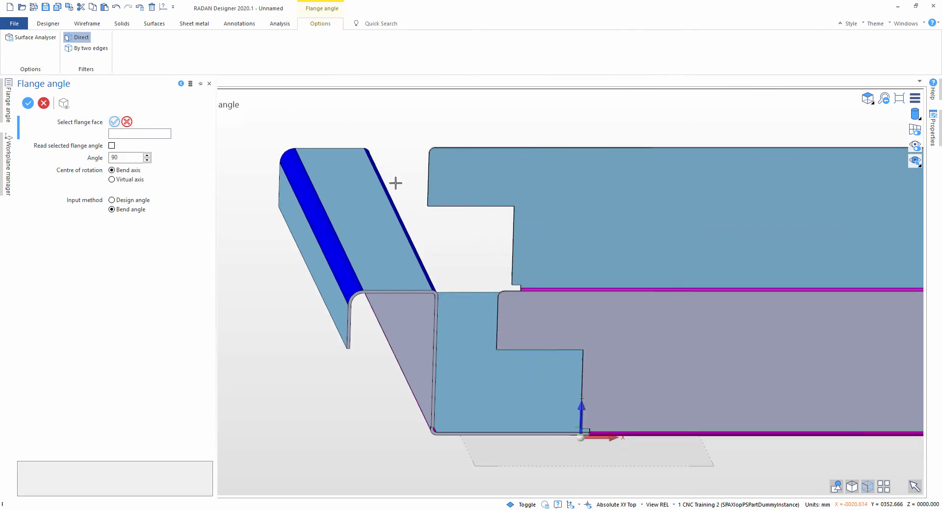
pyautogui.scroll(1, 388, 155)
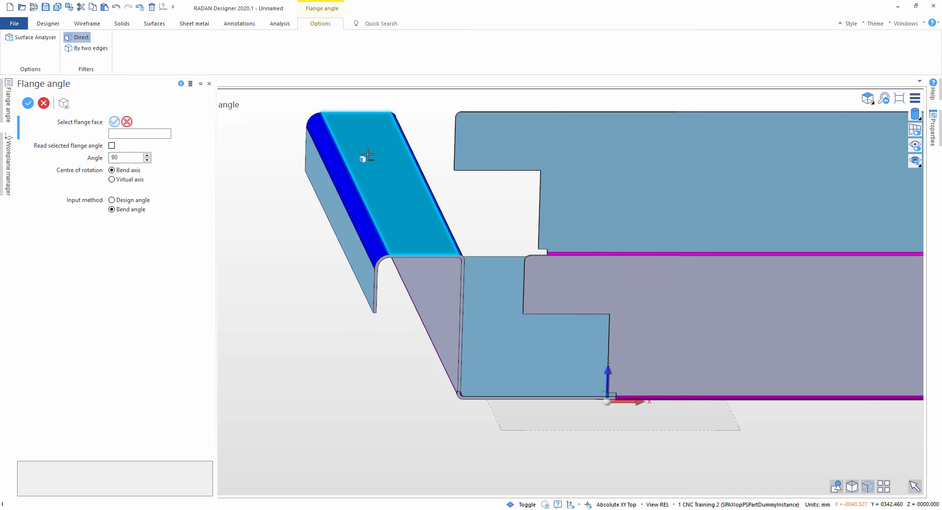
pyautogui.moveTo(389, 154); pyautogui.dragTo(364, 146, button='middle')
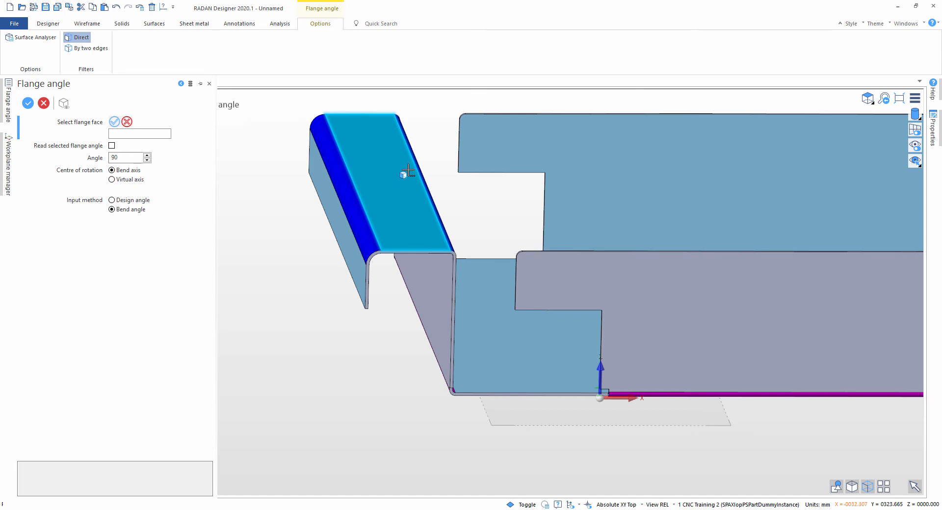
pyautogui.moveTo(384, 177); pyautogui.dragTo(351, 159, button='middle')
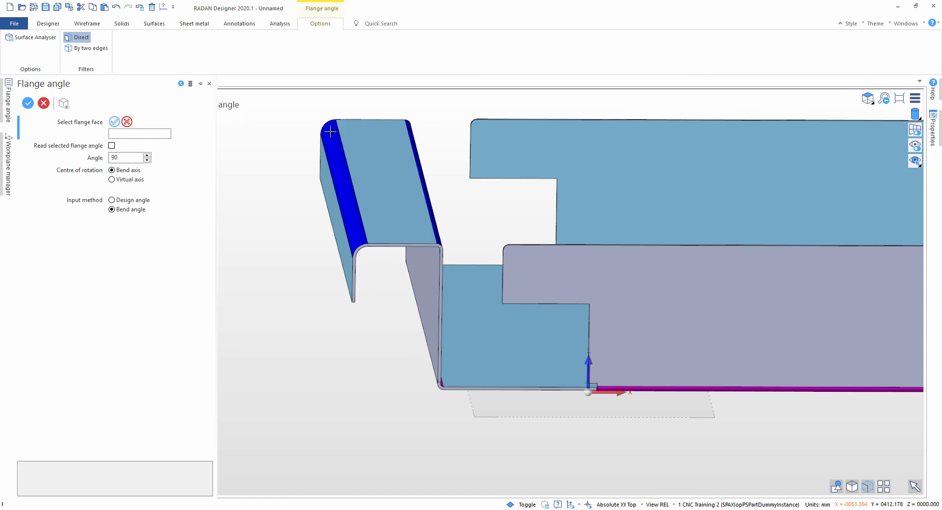
pyautogui.click(360, 182)
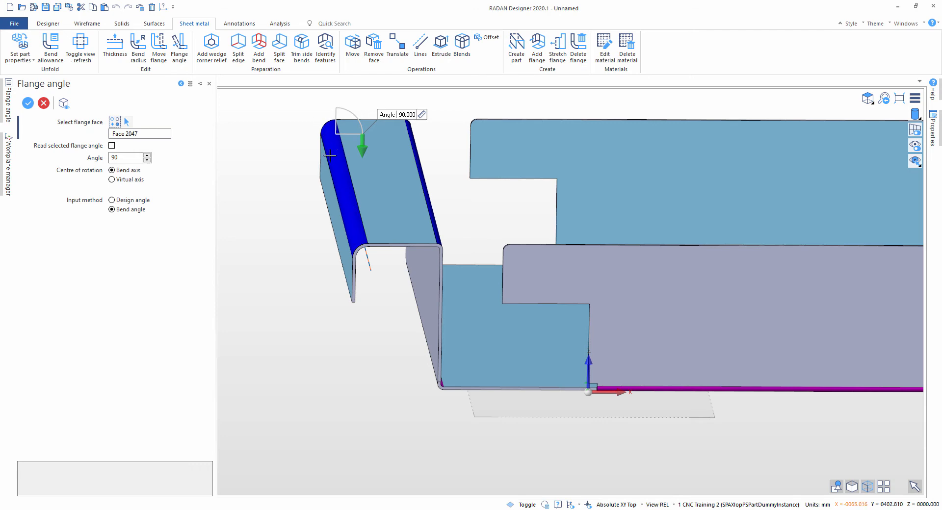
pyautogui.moveTo(383, 236); pyautogui.dragTo(374, 209, button='middle')
pyautogui.moveTo(416, 256); pyautogui.dragTo(403, 236, button='middle')
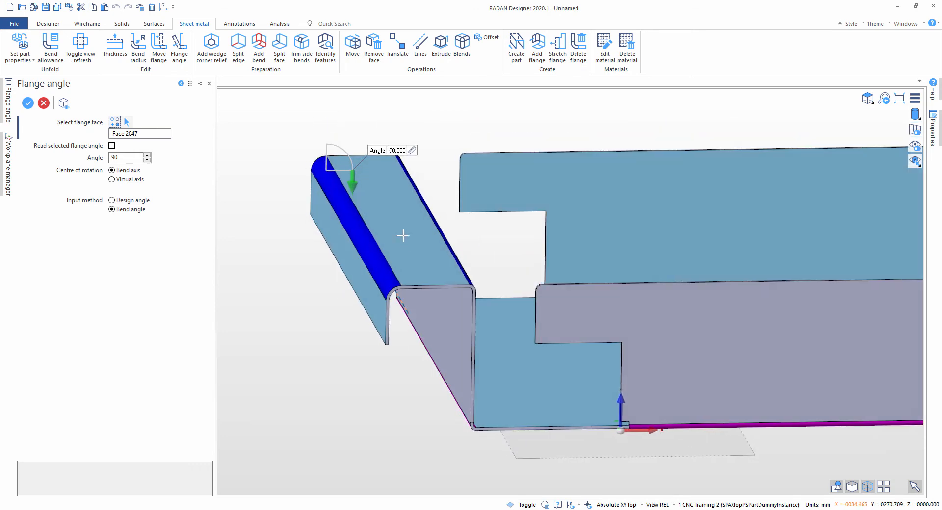
pyautogui.moveTo(353, 185); pyautogui.dragTo(382, 179)
pyautogui.press('Escape')
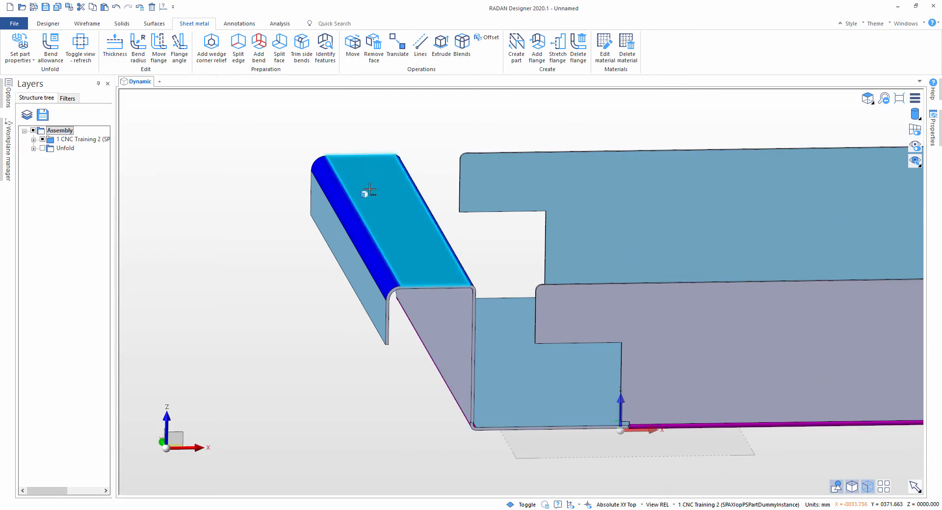
# Try tilting the front lip's top face about its inner bend to a 108° bend angle with Flange angle
pyautogui.click(179, 46)
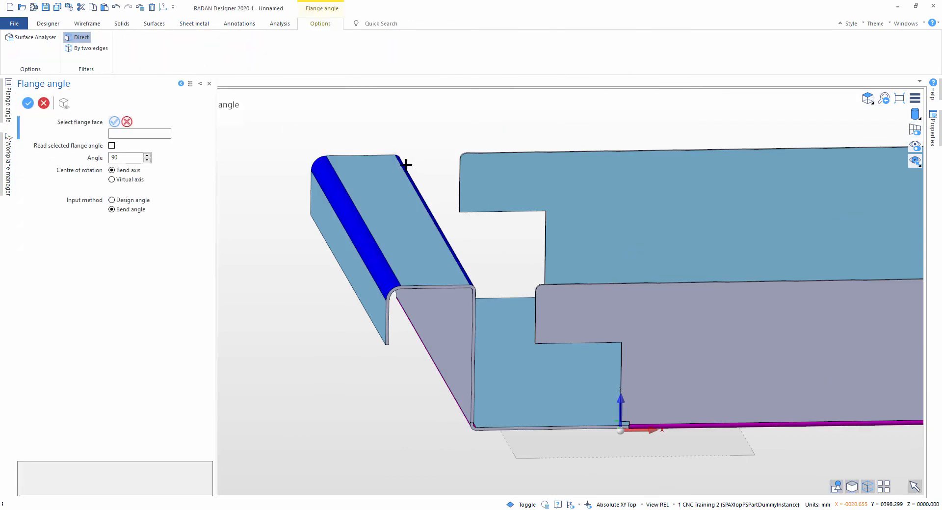
pyautogui.click(417, 212)
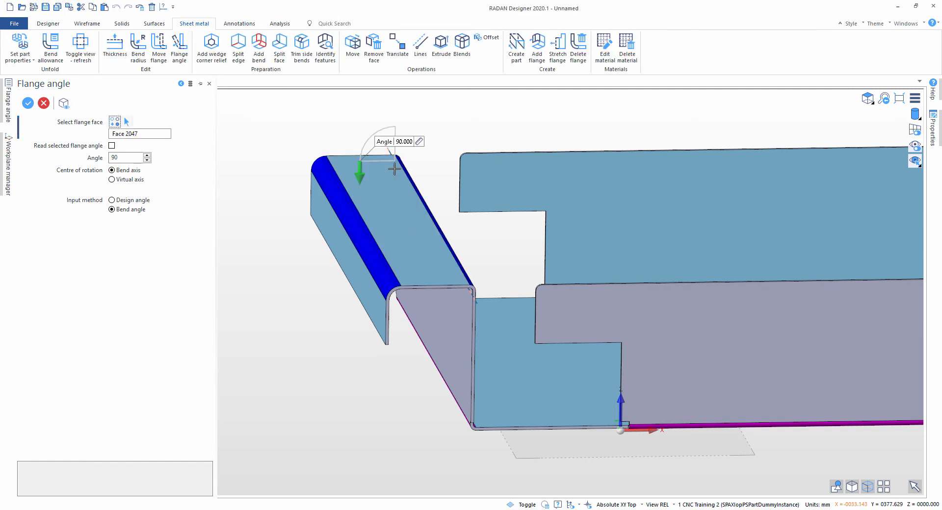
pyautogui.moveTo(423, 232); pyautogui.dragTo(415, 226, button='middle')
pyautogui.moveTo(385, 206)
pyautogui.mouseDown()
pyautogui.moveTo(376, 203)
pyautogui.moveTo(398, 220)
pyautogui.moveTo(395, 148)
pyautogui.moveTo(371, 217)
pyautogui.mouseUp()
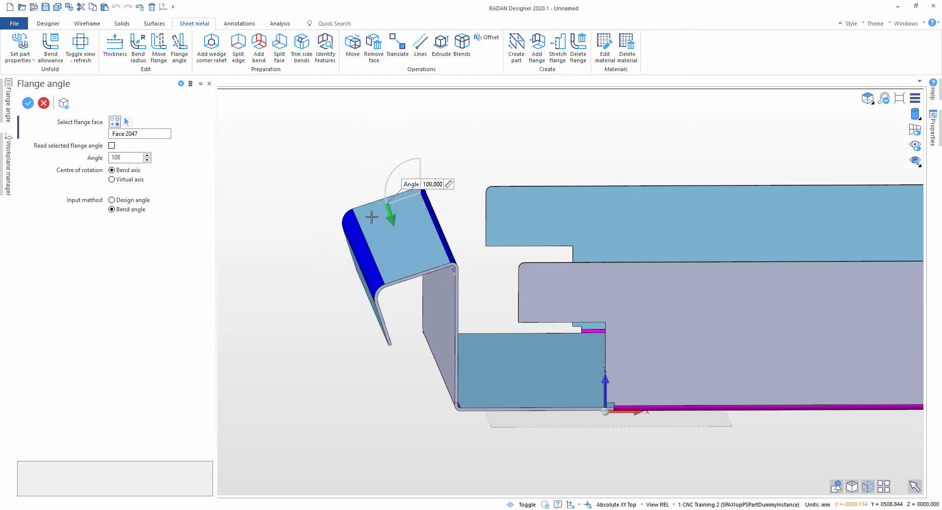
pyautogui.press('Escape')
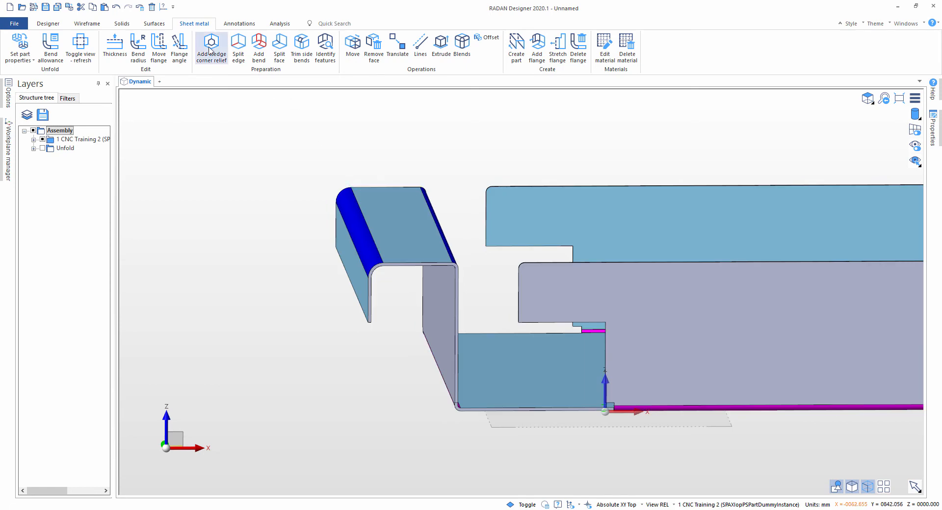
# Try bend angles of 120° and 100° on the lip's down-turned flange about its bend axis with Flange angle
pyautogui.click(177, 41)
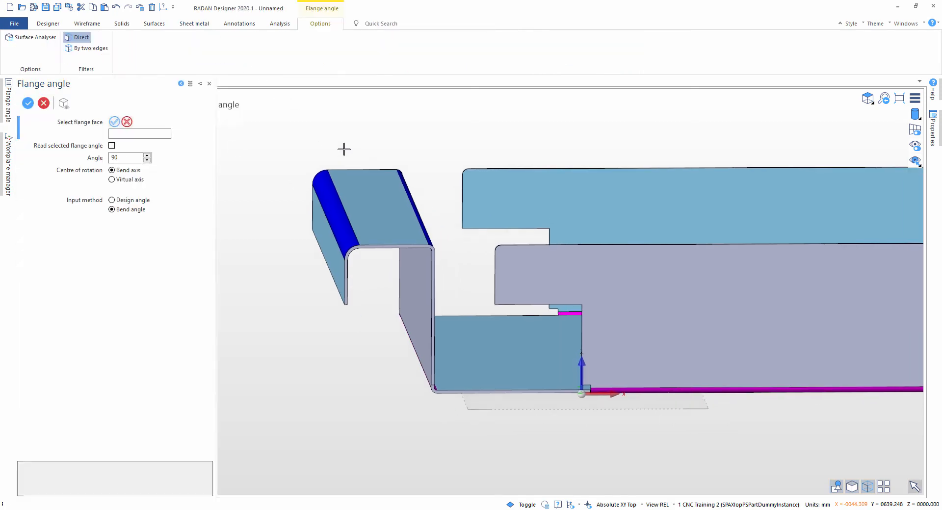
pyautogui.scroll(3, 357, 185)
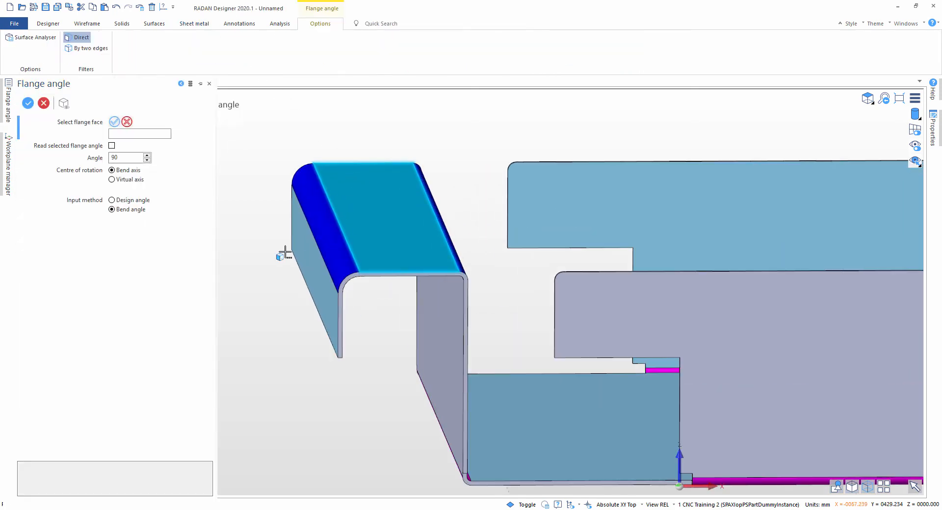
pyautogui.click(309, 242)
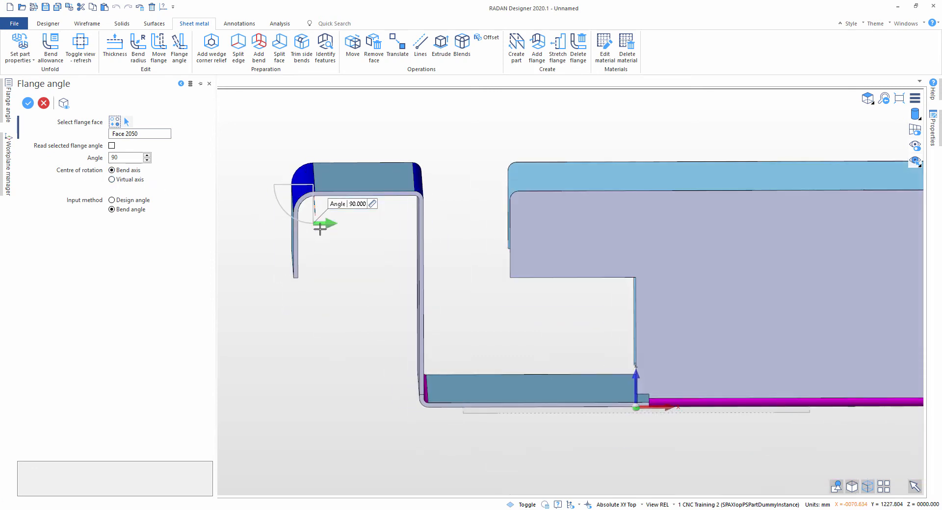
pyautogui.moveTo(321, 224); pyautogui.dragTo(345, 214)
pyautogui.moveTo(342, 188); pyautogui.dragTo(361, 184, button='middle')
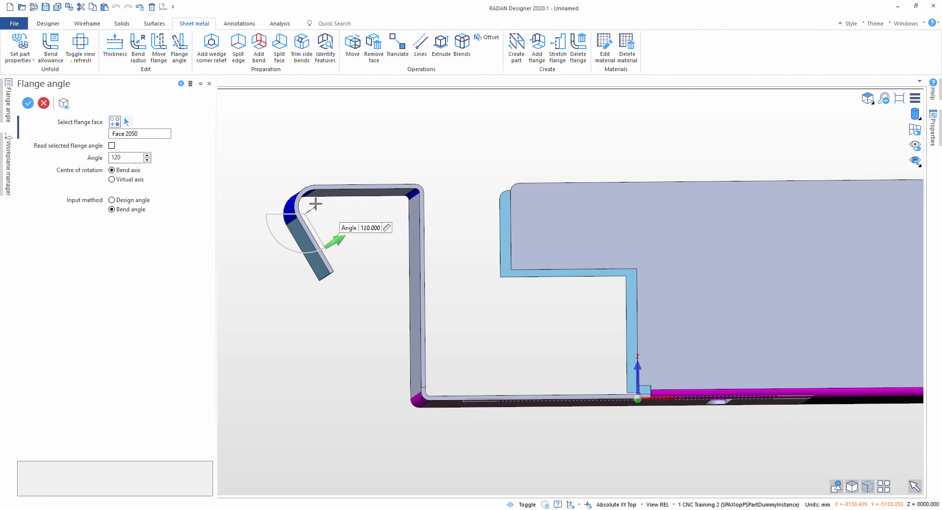
pyautogui.moveTo(337, 240); pyautogui.dragTo(320, 272)
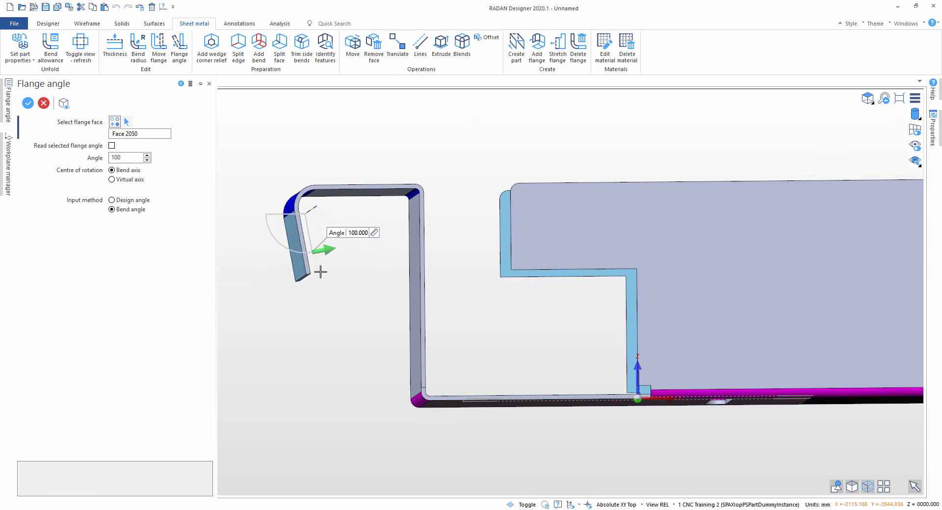
# Try rotating the down-turned flange about the virtual axis to a 110° bend angle, and leave Flange angle
pyautogui.click(122, 180)
pyautogui.moveTo(319, 205); pyautogui.dragTo(300, 206, button='middle')
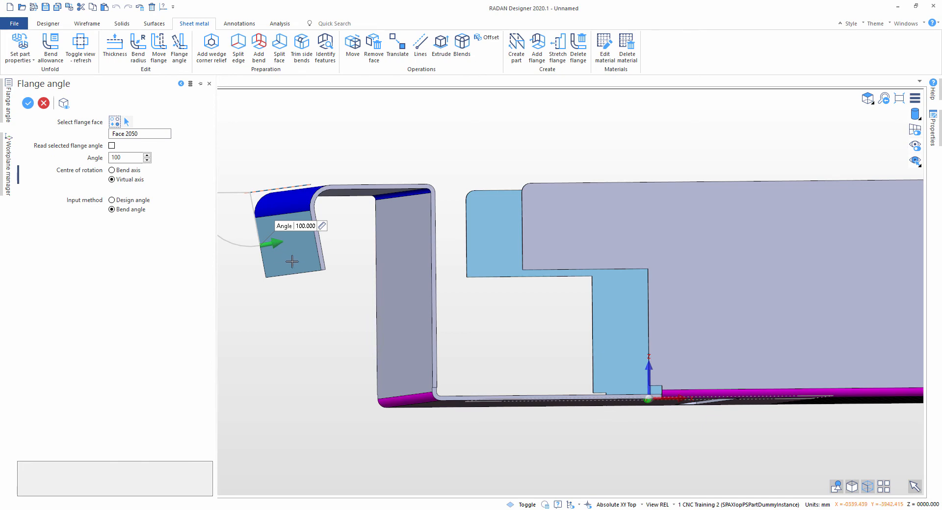
pyautogui.moveTo(293, 256); pyautogui.dragTo(362, 165, button='middle')
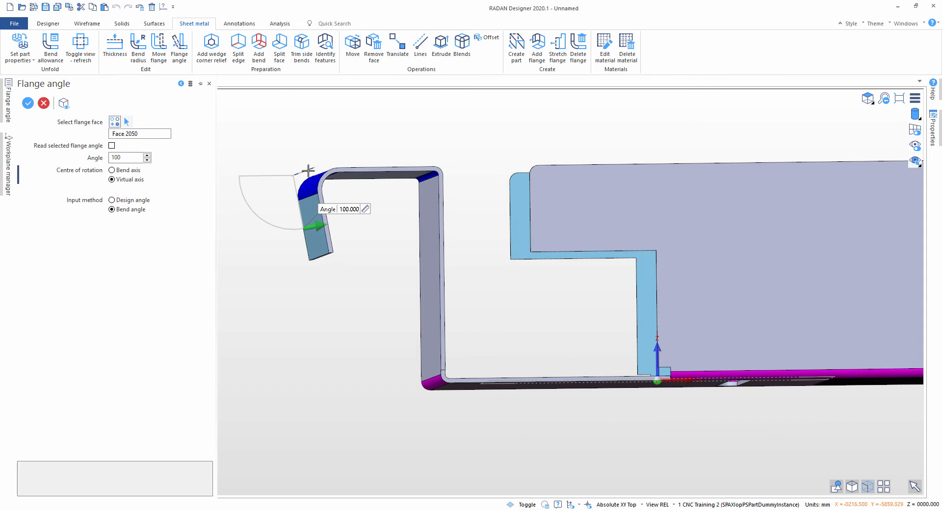
pyautogui.moveTo(316, 226); pyautogui.dragTo(278, 311)
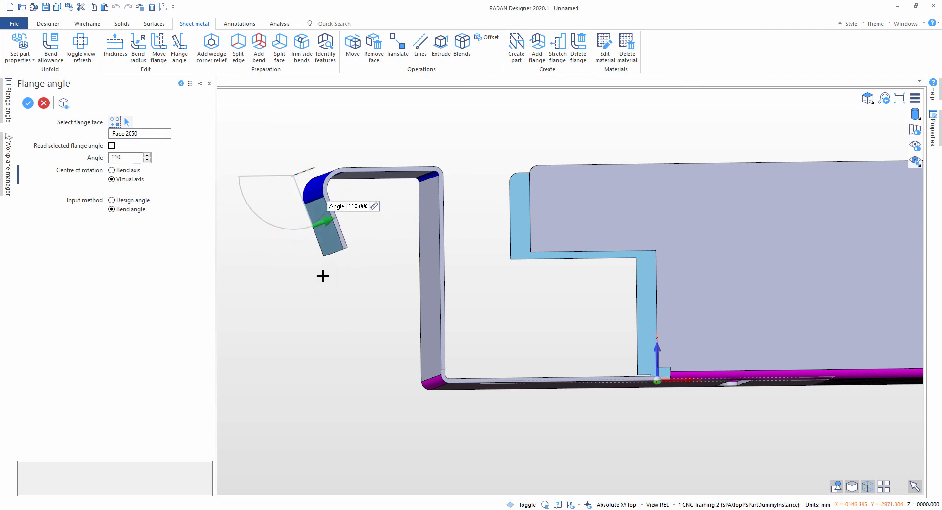
pyautogui.moveTo(319, 293); pyautogui.dragTo(320, 295, button='middle')
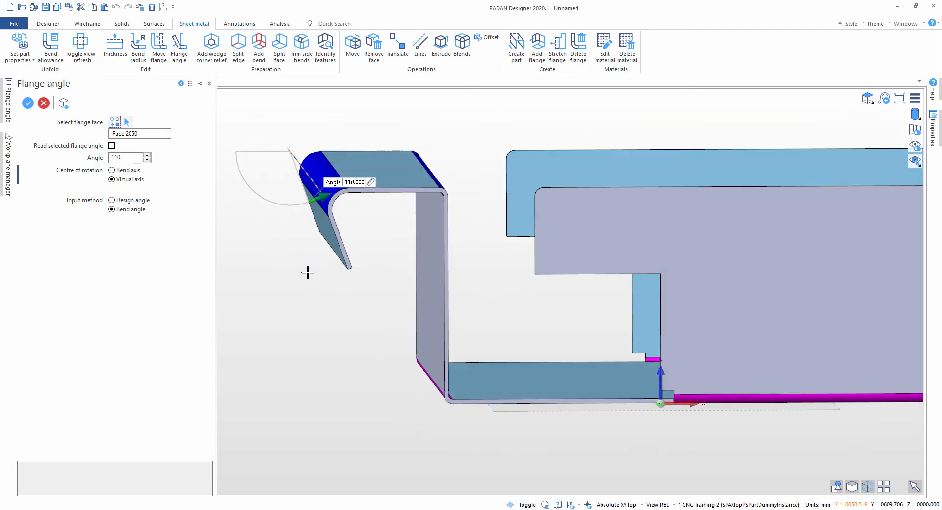
pyautogui.press('Escape')
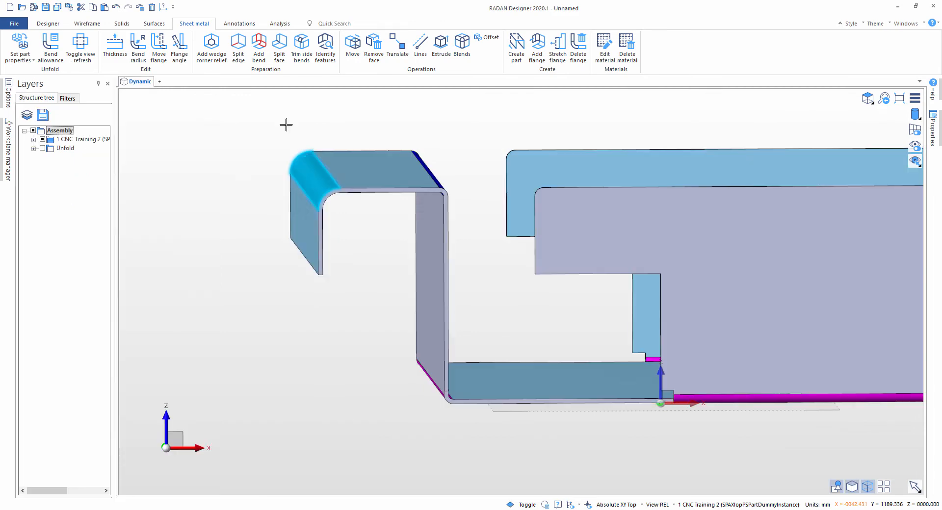
# Set the down-turned flange to a 35° design angle about its bend axis with Flange angle
pyautogui.click(179, 47)
pyautogui.click(299, 204)
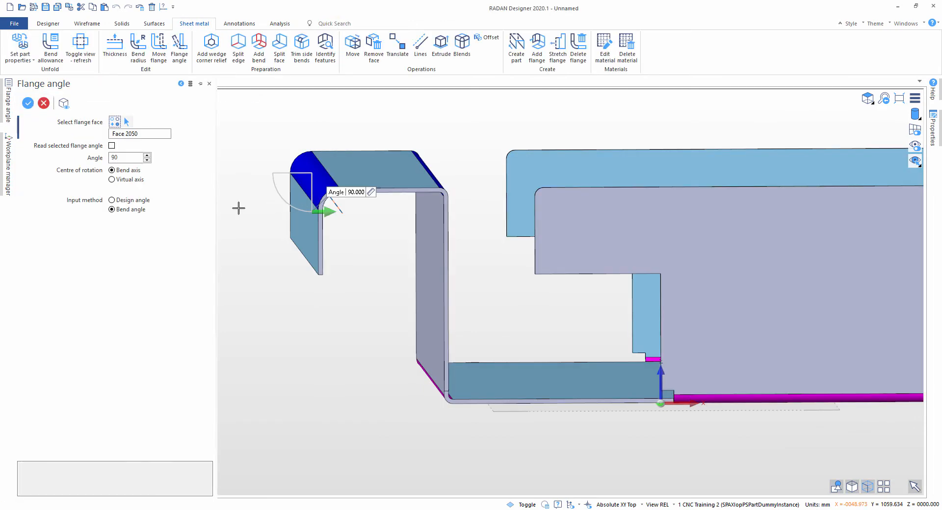
pyautogui.click(122, 203)
pyautogui.moveTo(338, 210)
pyautogui.mouseDown()
pyautogui.moveTo(341, 217)
pyautogui.moveTo(345, 203)
pyautogui.mouseUp()
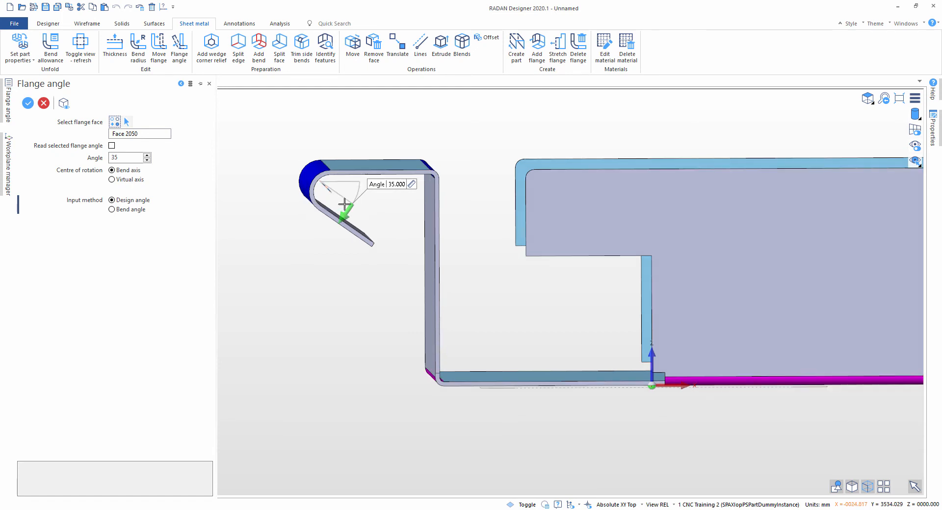
# Compare the Design angle and Bend angle input methods, and apply the down-turned flange at a 145° bend angle
pyautogui.click(123, 210)
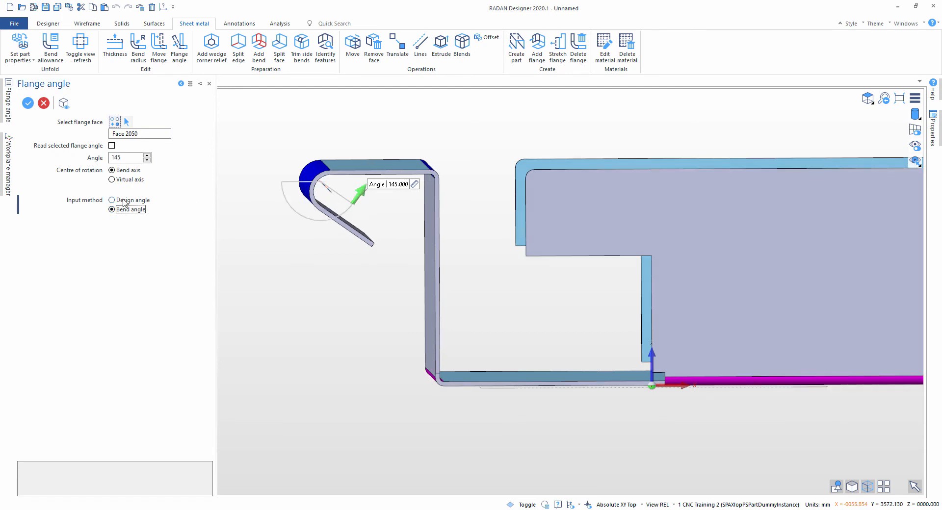
pyautogui.click(124, 201)
pyautogui.click(125, 210)
pyautogui.click(124, 201)
pyautogui.click(126, 211)
pyautogui.click(131, 201)
pyautogui.click(137, 210)
pyautogui.click(131, 201)
pyautogui.click(128, 210)
pyautogui.moveTo(287, 311); pyautogui.dragTo(288, 314, button='middle')
pyautogui.click(28, 104)
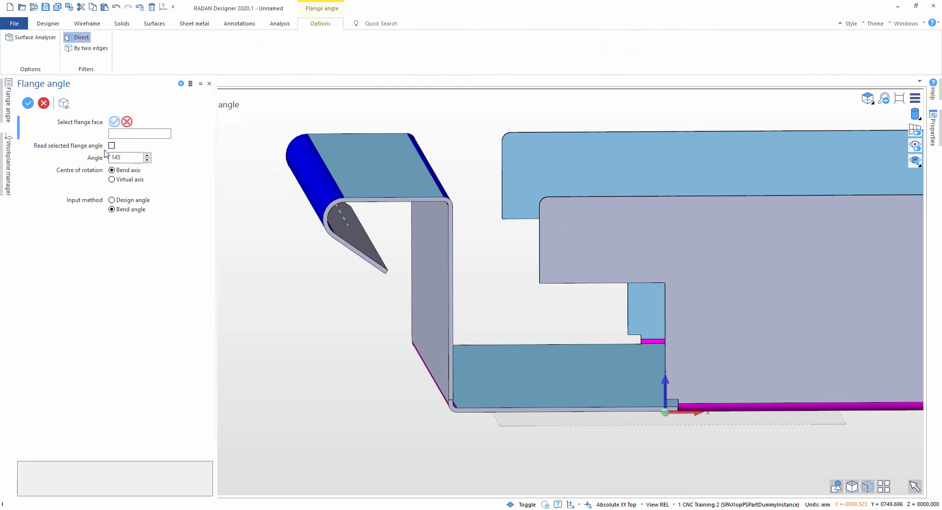
# Read the down-turned flange's existing angle with the Read selected flange angle option
pyautogui.moveTo(339, 198); pyautogui.dragTo(343, 192, button='middle')
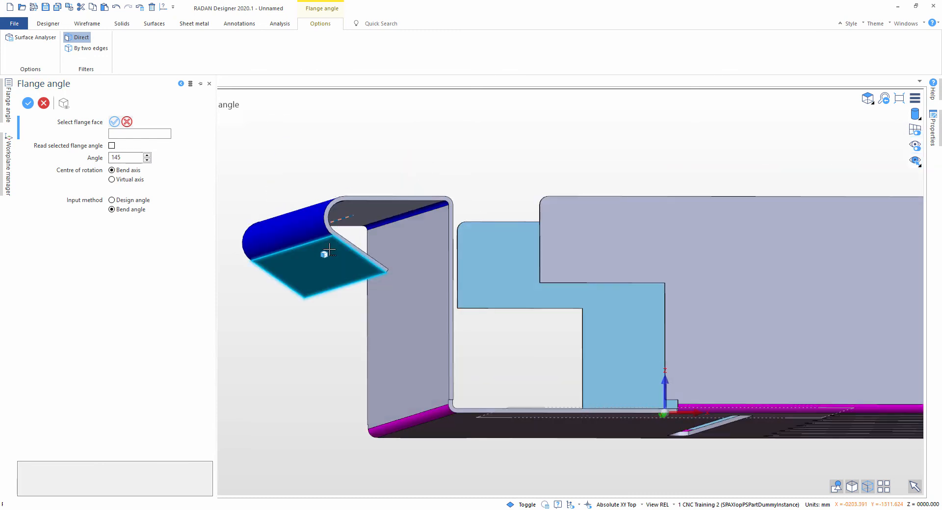
pyautogui.scroll(-1, 326, 260)
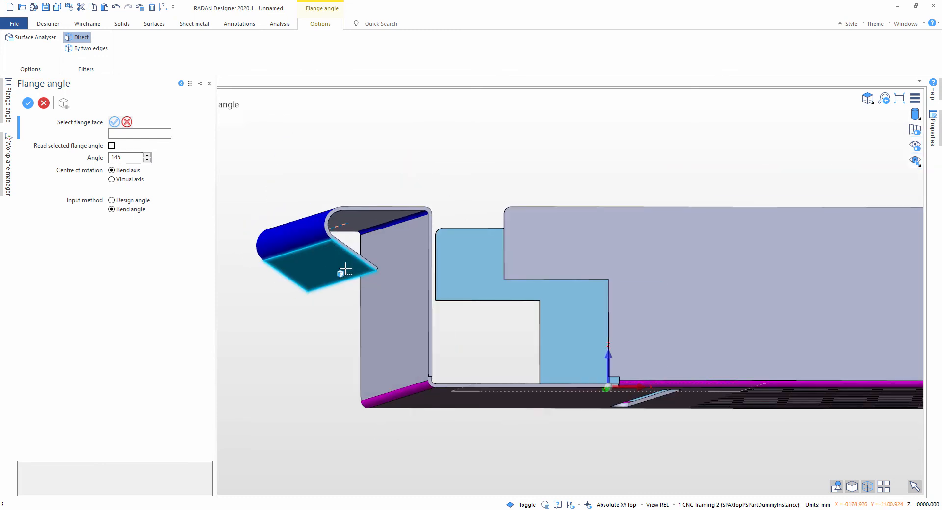
pyautogui.moveTo(320, 261); pyautogui.dragTo(320, 269, button='middle')
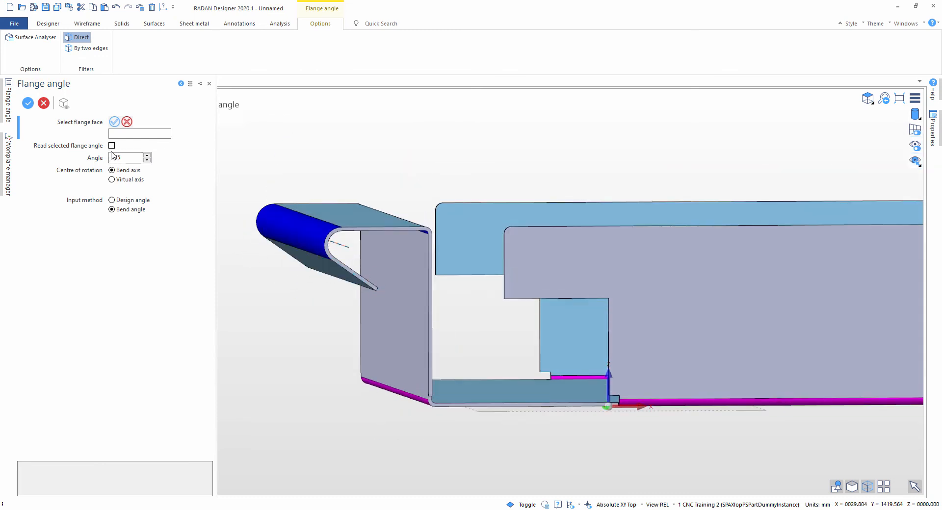
pyautogui.click(111, 145)
pyautogui.click(304, 258)
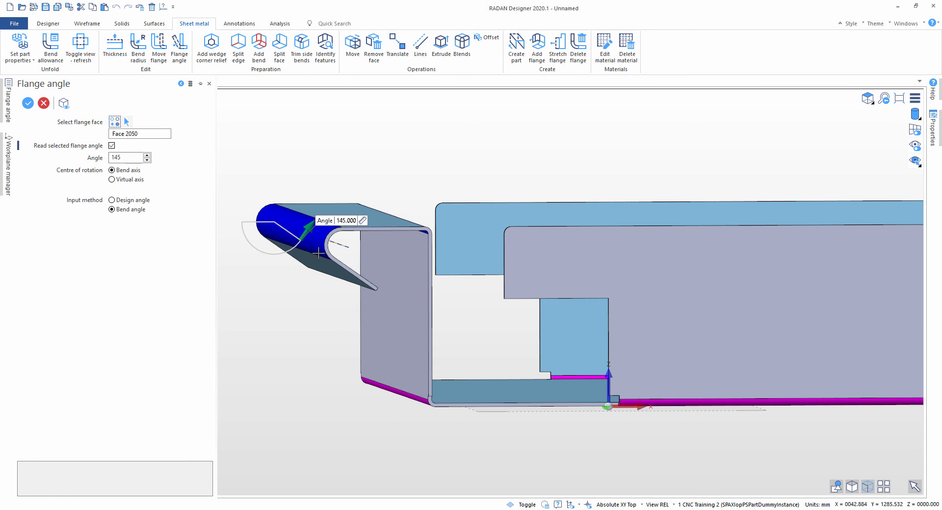
pyautogui.moveTo(349, 225); pyautogui.dragTo(342, 257, button='middle')
pyautogui.scroll(-1, 342, 257)
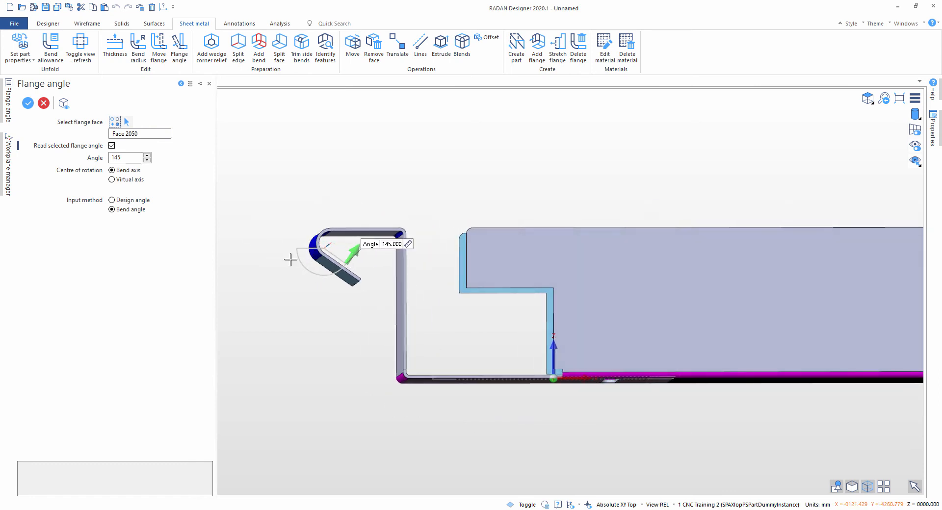
# Turn off Read selected flange angle, set the down-turned flange's bend angle to 90°, and finish Flange angle
pyautogui.click(111, 145)
pyautogui.press('Return')
pyautogui.click(179, 46)
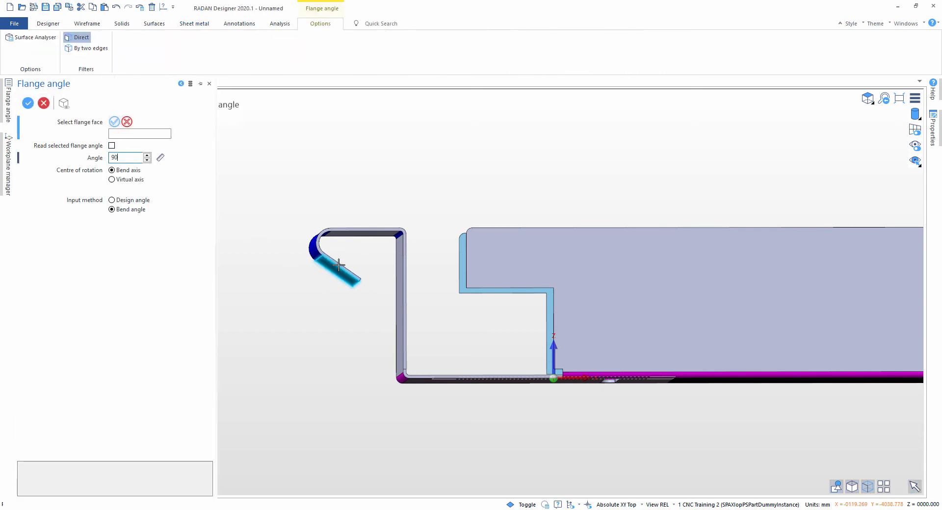
pyautogui.click(323, 265)
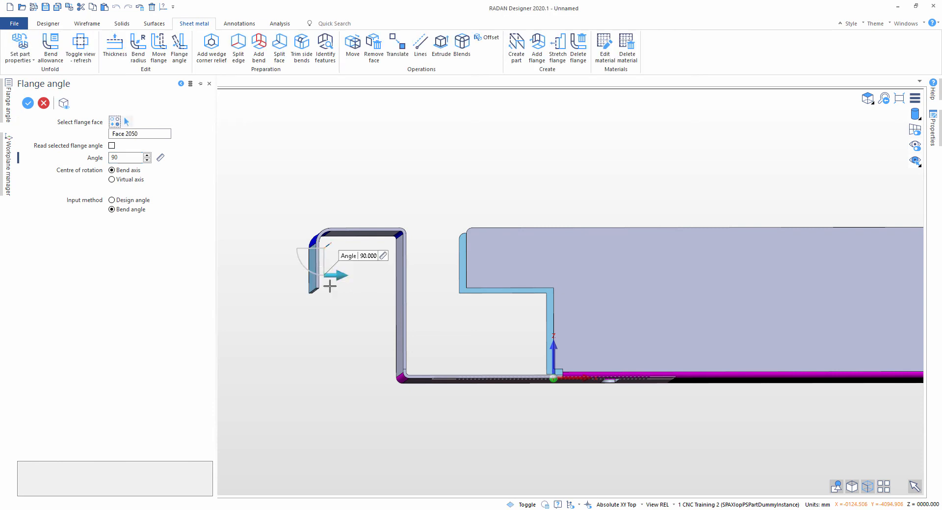
pyautogui.rightClick(320, 319)
pyautogui.moveTo(321, 322); pyautogui.dragTo(329, 342, button='middle')
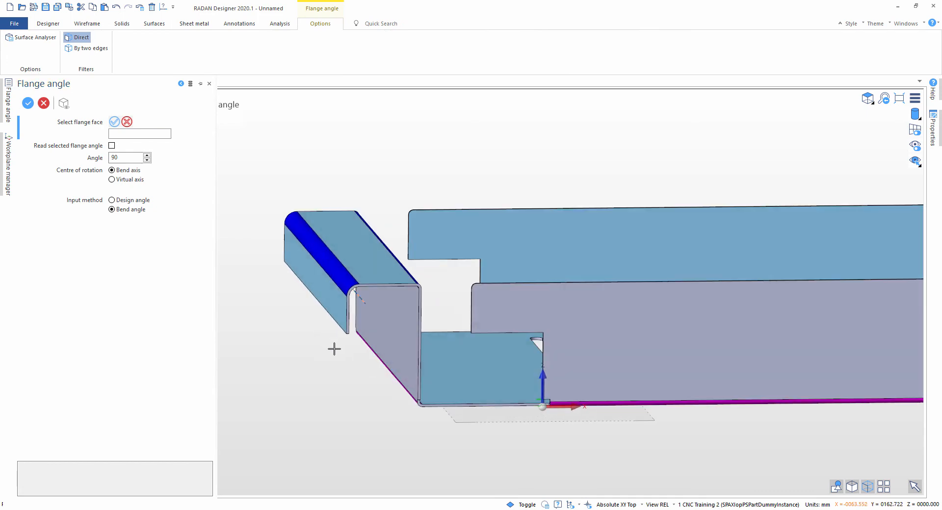
pyautogui.rightClick(336, 375)
pyautogui.press('Escape')
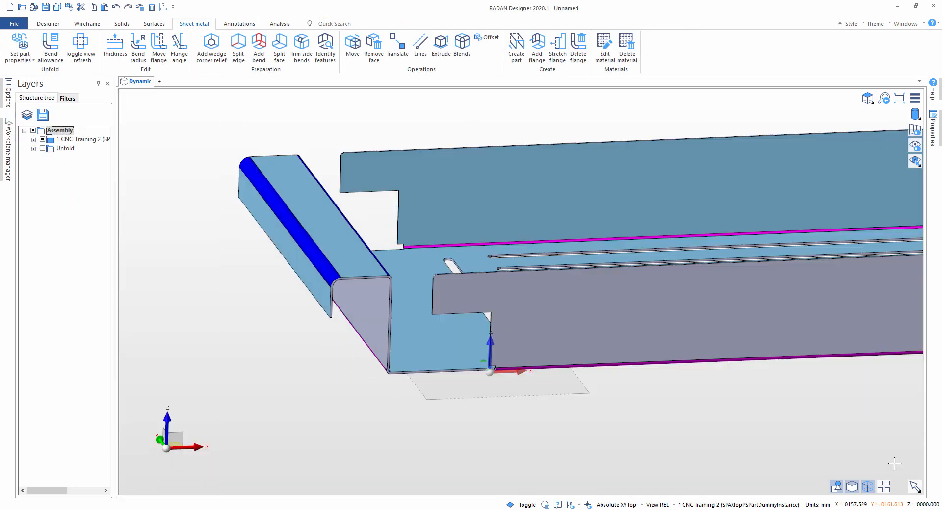
# Rotate the tray's open-end upright wall outward to a 45° bend angle about its bend axis with Flange angle
pyautogui.scroll(-2, 615, 368)
pyautogui.moveTo(616, 337); pyautogui.dragTo(611, 360, button='middle')
pyautogui.scroll(1, 612, 360)
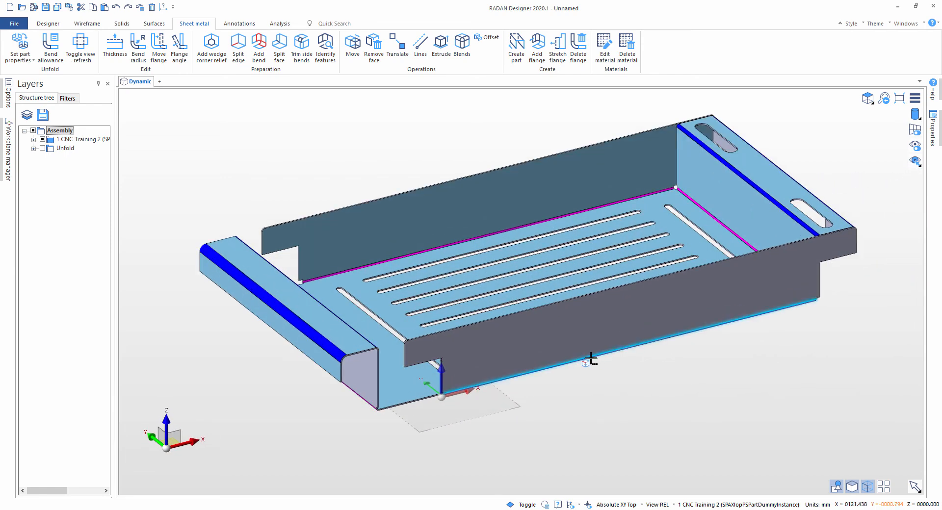
pyautogui.moveTo(460, 353); pyautogui.dragTo(506, 336, button='middle')
pyautogui.moveTo(562, 339); pyautogui.dragTo(539, 347, button='middle')
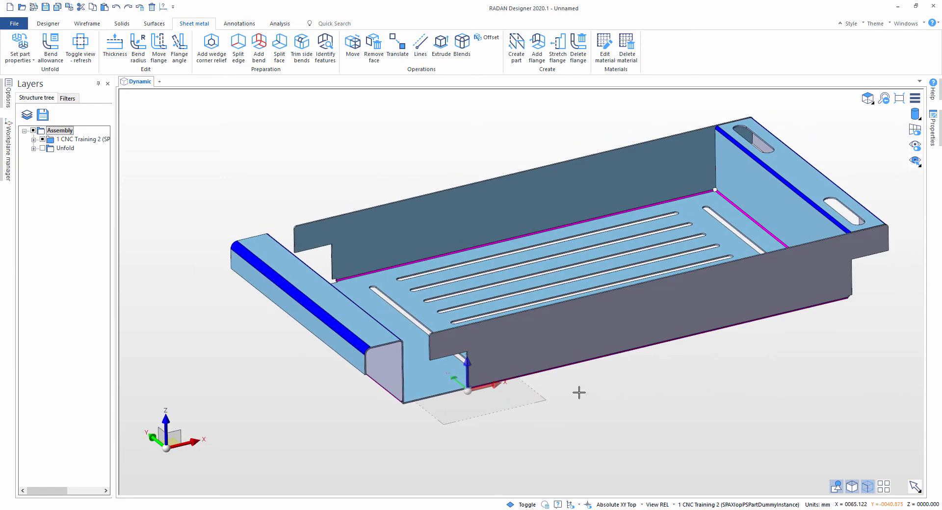
pyautogui.scroll(1, 579, 384)
pyautogui.moveTo(528, 310); pyautogui.dragTo(525, 336, button='middle')
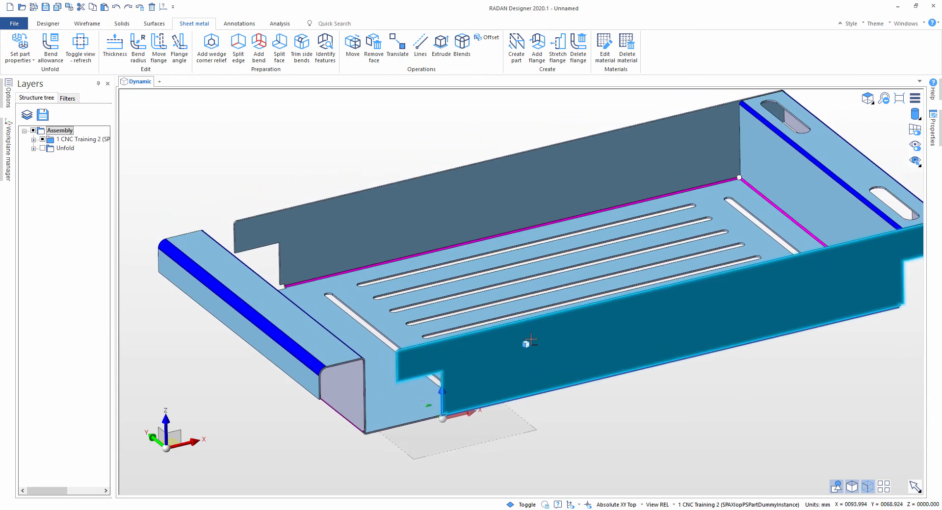
pyautogui.click(179, 44)
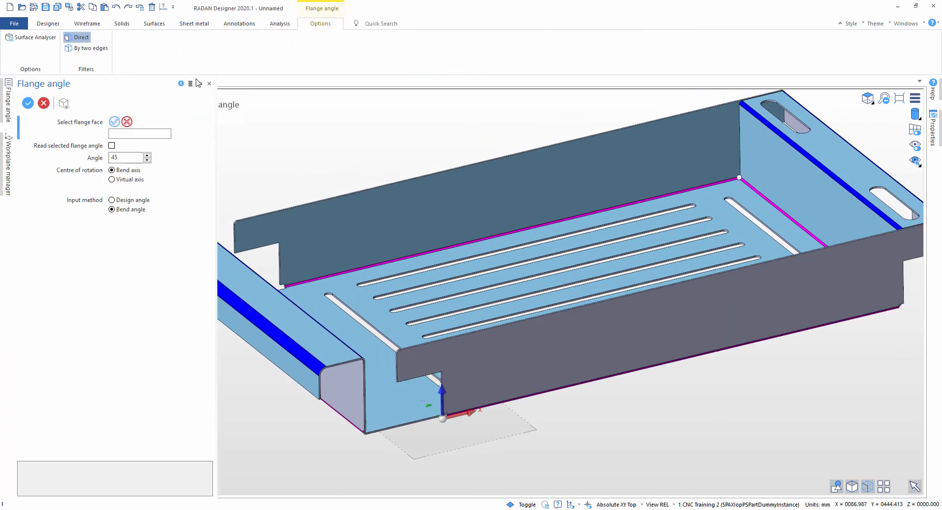
pyautogui.click(349, 403)
pyautogui.scroll(-1, 349, 406)
pyautogui.moveTo(350, 405); pyautogui.dragTo(457, 350, button='middle')
pyautogui.press('Return')
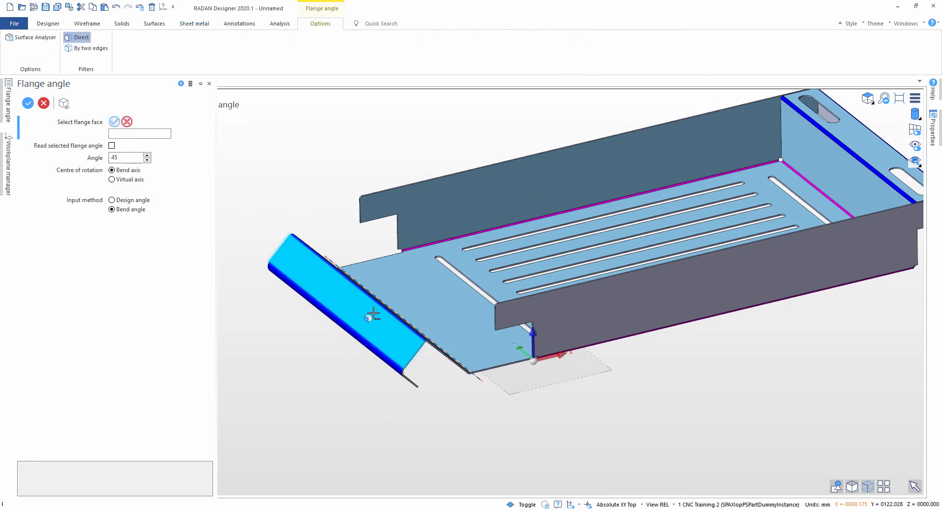
# Apply the same 45° bend angle to the top flange attached to the sloped end wall and finish Flange angle
pyautogui.click(372, 315)
pyautogui.moveTo(373, 315); pyautogui.dragTo(346, 316, button='middle')
pyautogui.rightClick(442, 377)
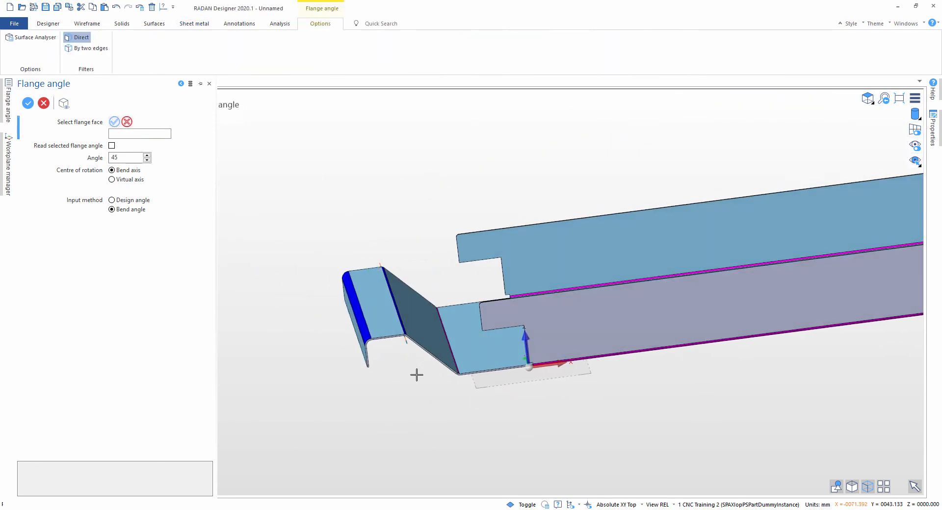
pyautogui.scroll(2, 416, 375)
pyautogui.moveTo(414, 372); pyautogui.dragTo(411, 354, button='middle')
pyautogui.moveTo(398, 322); pyautogui.dragTo(402, 323, button='middle')
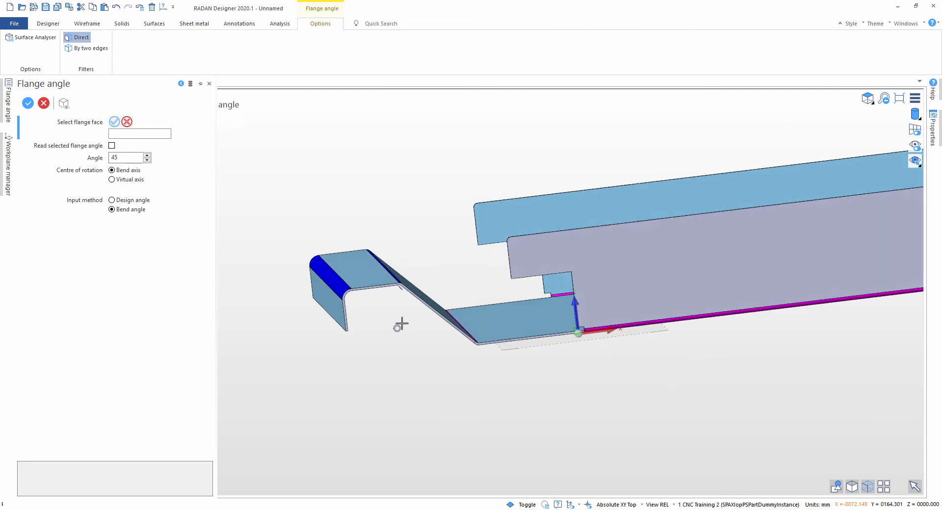
pyautogui.rightClick(419, 364)
pyautogui.press('Escape')
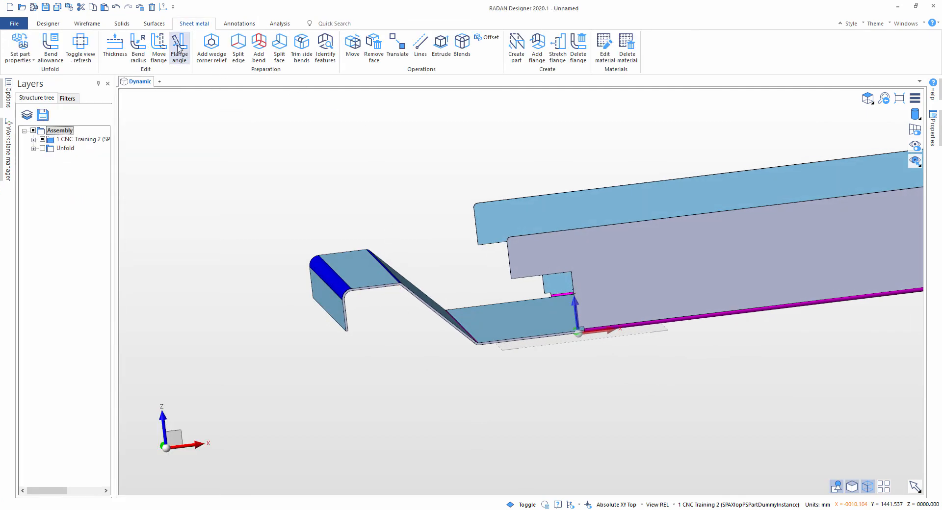
# Move the top flange and its down-turned lip together by 40 mm along the sloped end wall's edge with Move flange
pyautogui.click(156, 47)
pyautogui.click(340, 260)
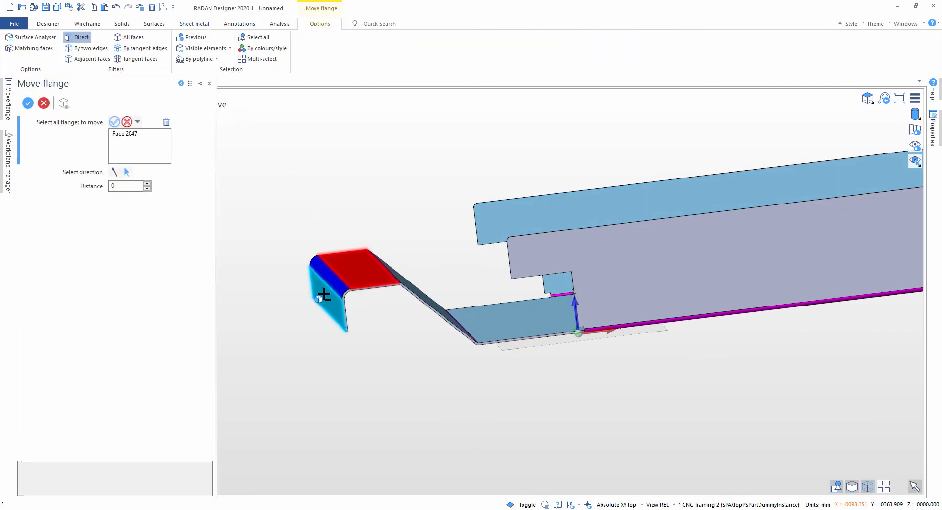
pyautogui.click(325, 298)
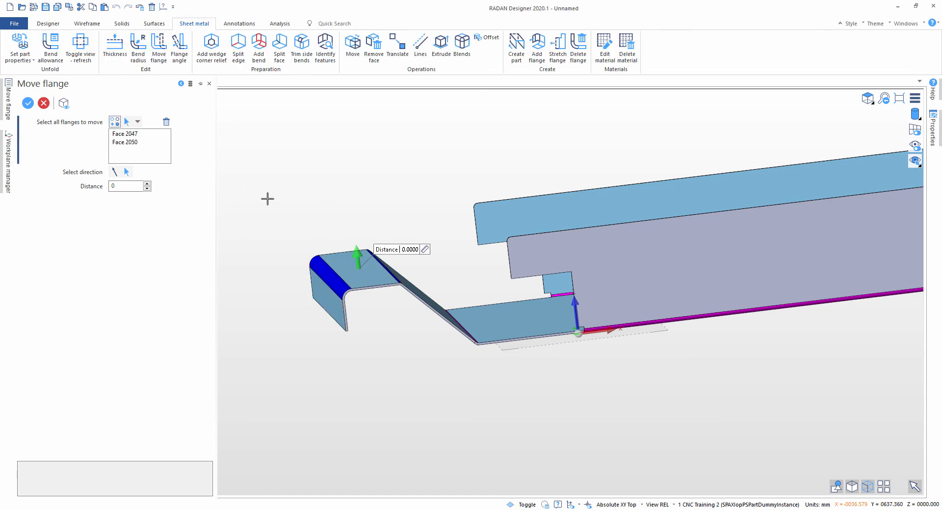
pyautogui.click(126, 173)
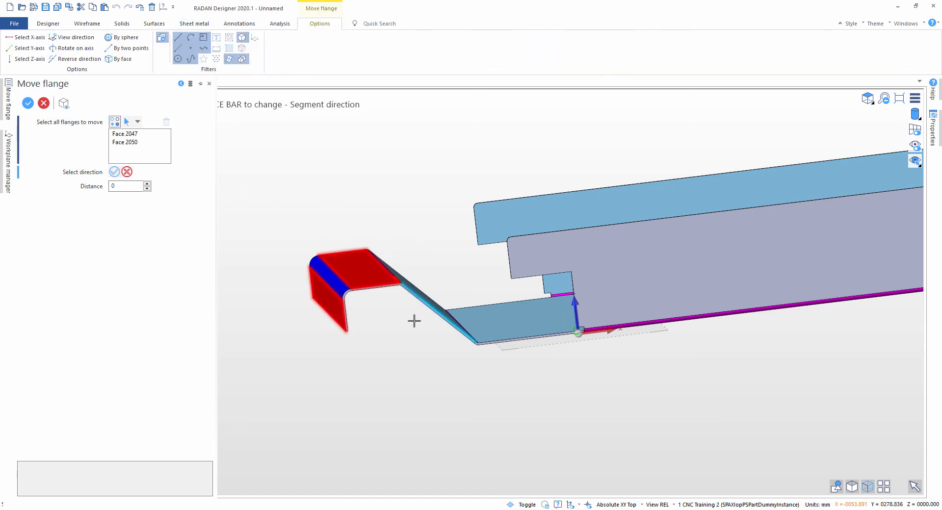
pyautogui.click(407, 283)
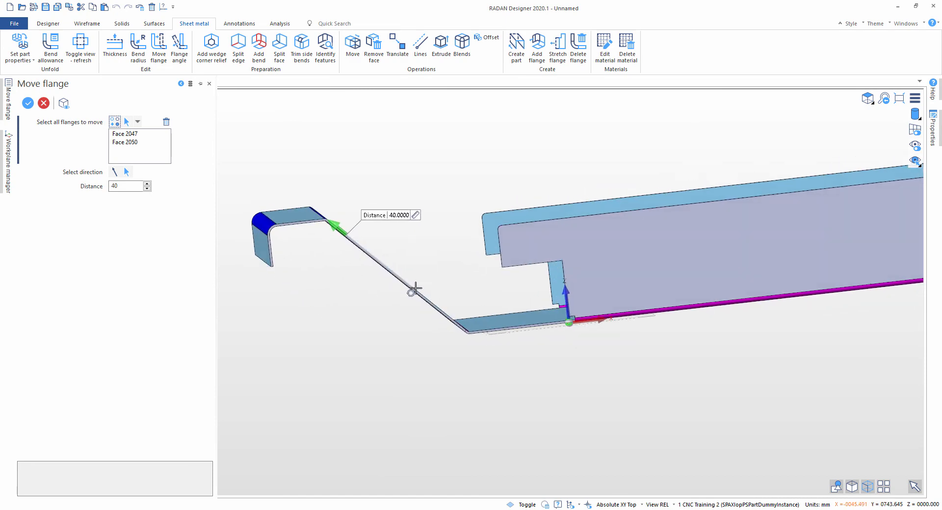
# Reduce the move distance in the front view until the top flange is roughly level with the side flanges' top edge, and apply it
pyautogui.press('F5')
pyautogui.press('F6')
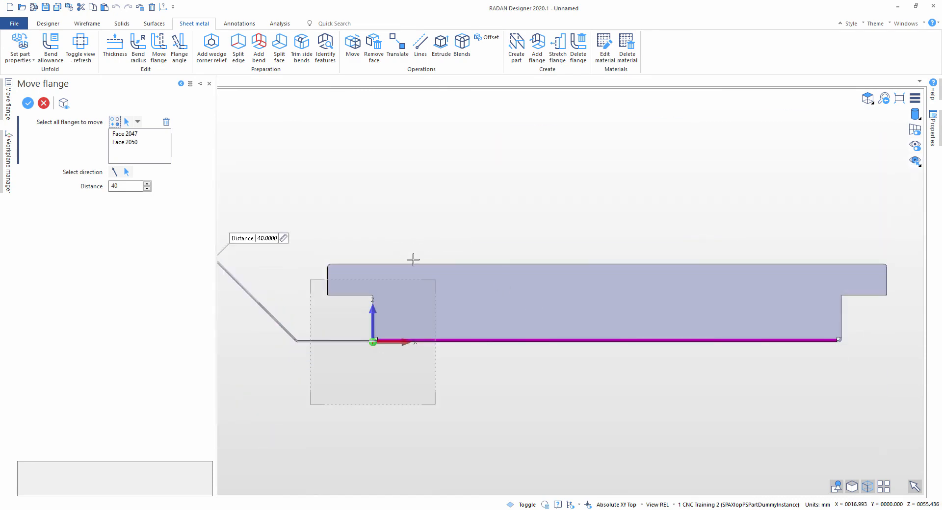
pyautogui.scroll(-2, 413, 260)
pyautogui.moveTo(413, 260); pyautogui.dragTo(510, 263, button='middle')
pyautogui.moveTo(368, 253); pyautogui.dragTo(383, 269)
pyautogui.rightClick(387, 355)
pyautogui.scroll(2, 407, 341)
pyautogui.moveTo(418, 339); pyautogui.dragTo(420, 339, button='middle')
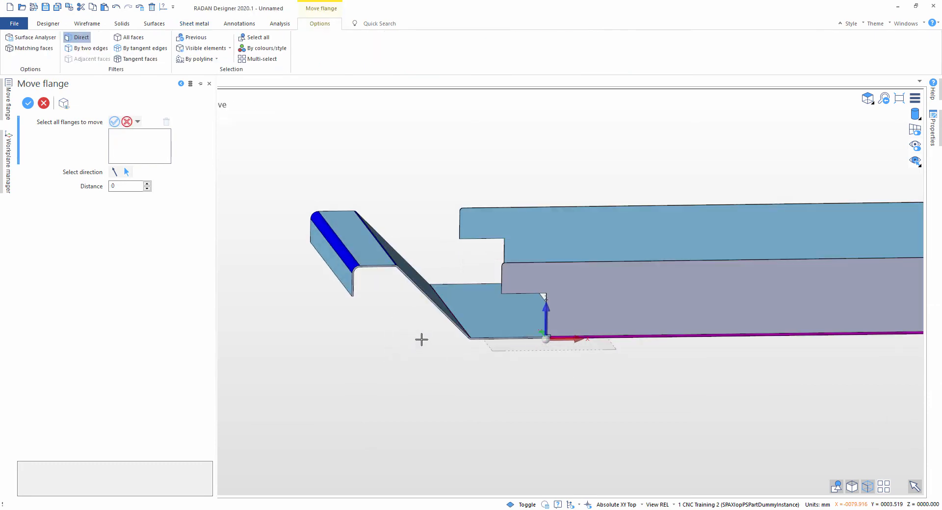
pyautogui.press('Escape')
# Move the top flange up 0.7452 mm by snapping to the far side flange's top corner, and check the alignment from the front
pyautogui.click(158, 47)
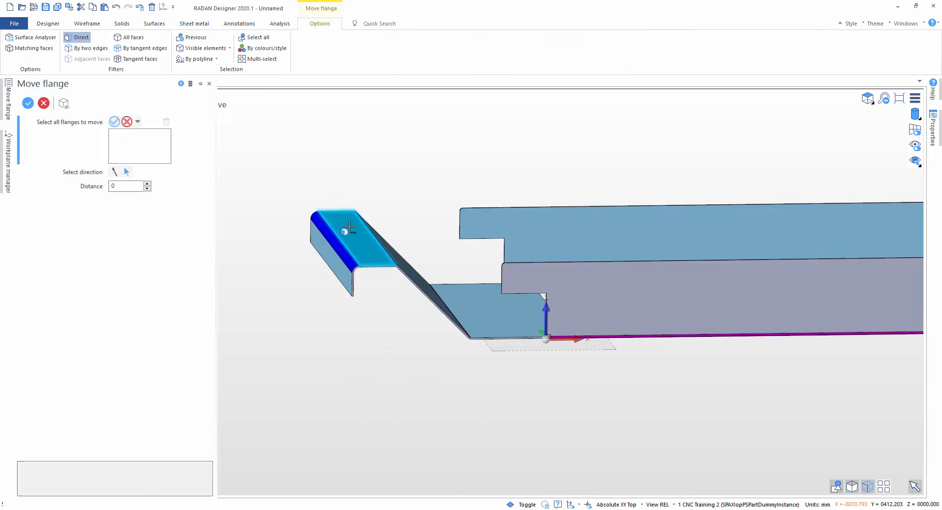
pyautogui.click(343, 226)
pyautogui.moveTo(356, 220); pyautogui.dragTo(466, 208)
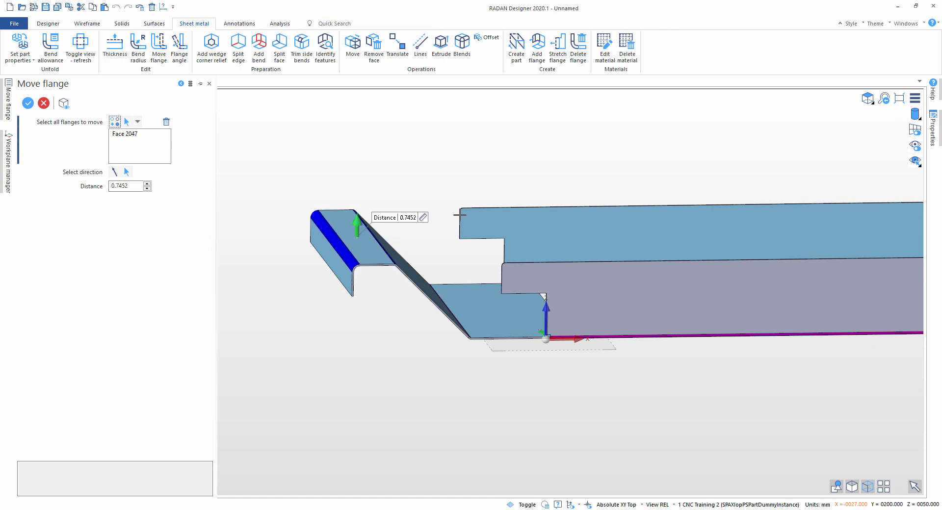
pyautogui.scroll(3, 463, 215)
pyautogui.moveTo(499, 213); pyautogui.dragTo(586, 206, button='middle')
pyautogui.moveTo(329, 200); pyautogui.dragTo(573, 196)
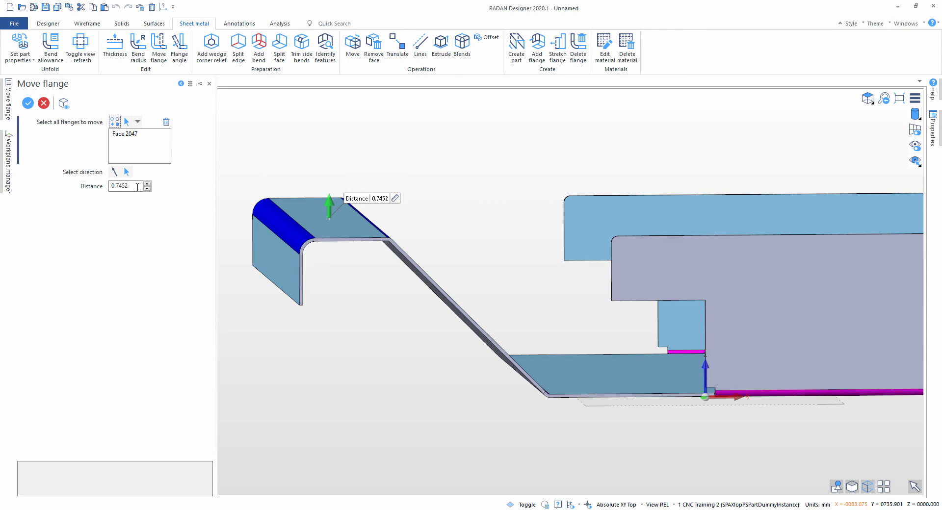
pyautogui.rightClick(493, 195)
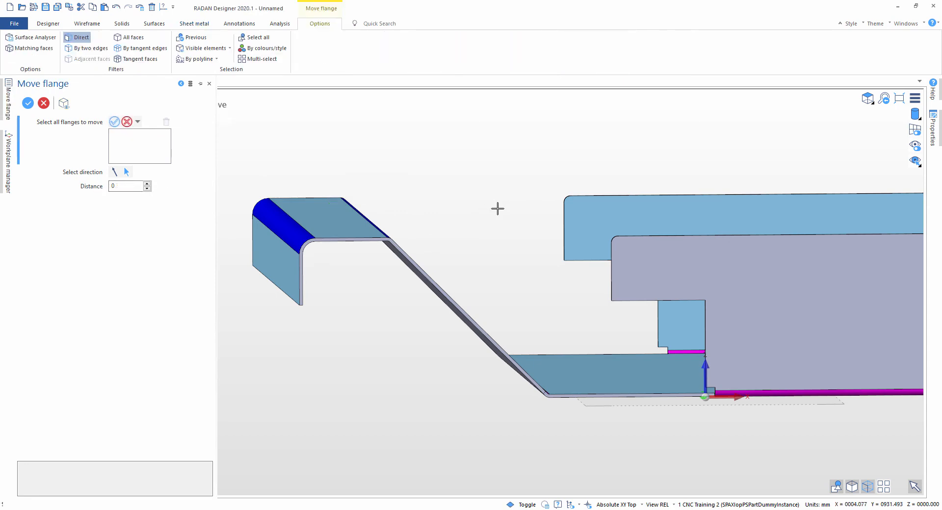
pyautogui.hotkey('ctrl', '5')
pyautogui.hotkey('ctrl', '1')
pyautogui.moveTo(493, 312); pyautogui.dragTo(671, 304, button='middle')
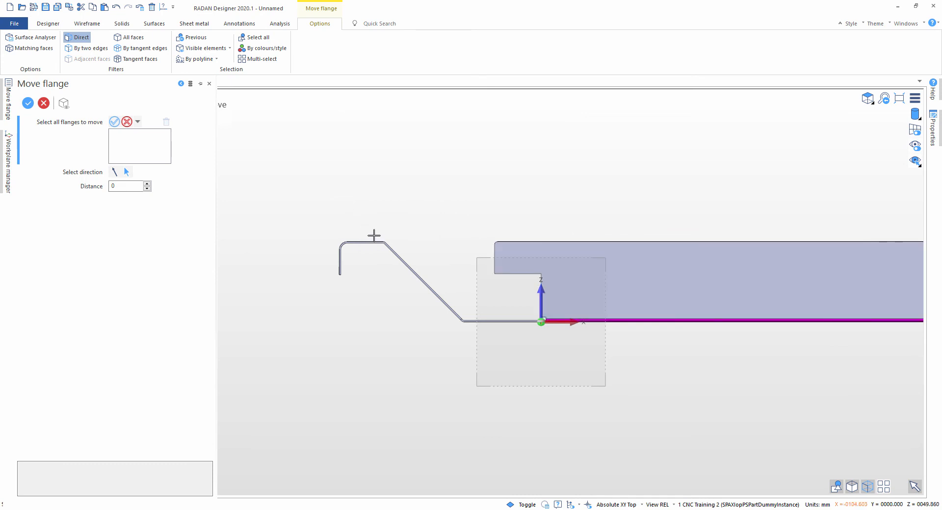
# Move the down-turned lip outward using a ruler dimension of 470 mm measured from the tray's opposite end flange
pyautogui.moveTo(414, 220); pyautogui.dragTo(471, 223, button='middle')
pyautogui.scroll(-3, 471, 224)
pyautogui.moveTo(553, 219); pyautogui.dragTo(452, 227, button='middle')
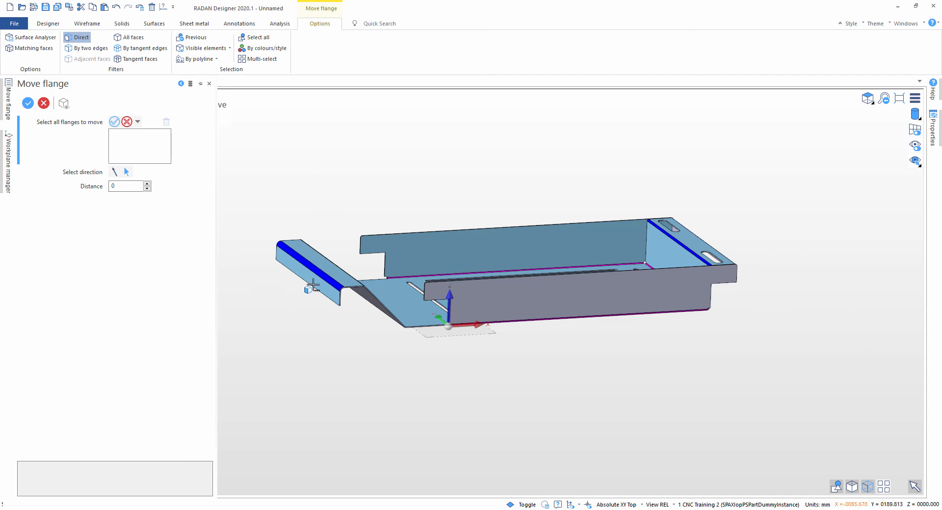
pyautogui.click(313, 285)
pyautogui.click(378, 255)
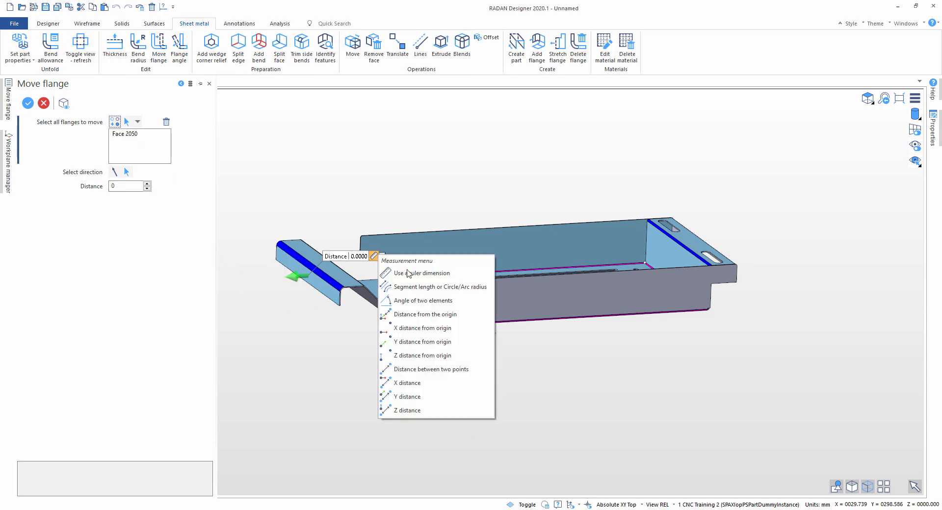
pyautogui.click(408, 272)
pyautogui.moveTo(610, 295); pyautogui.dragTo(542, 293, button='middle')
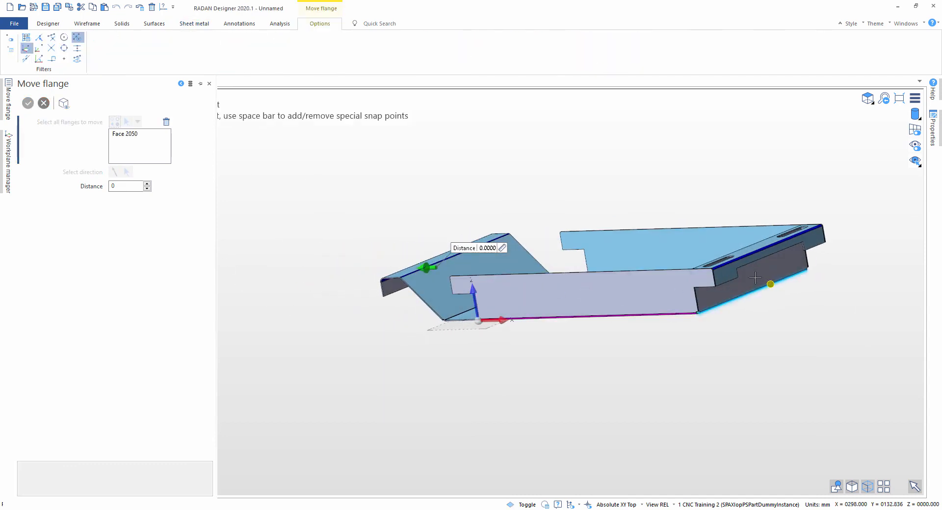
pyautogui.click(720, 275)
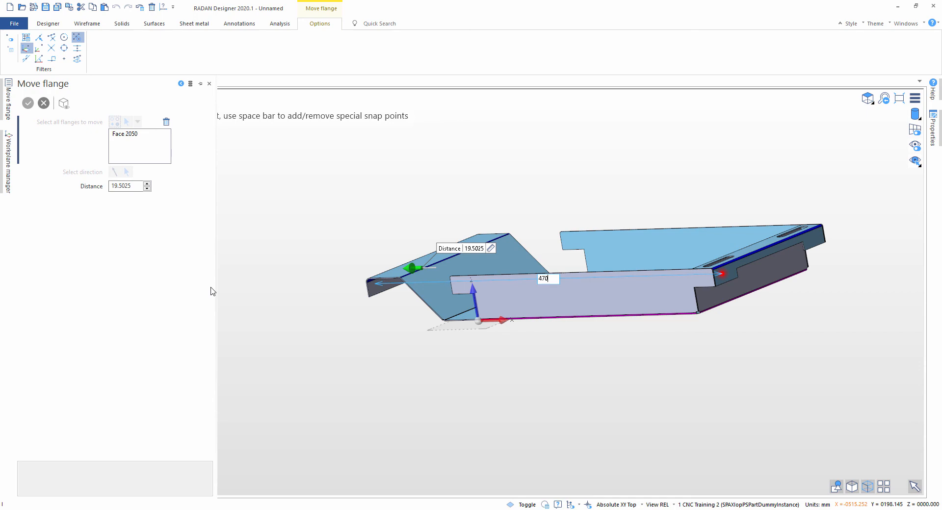
pyautogui.press('Return')
pyautogui.rightClick(351, 197)
pyautogui.moveTo(353, 199); pyautogui.dragTo(465, 231, button='middle')
pyautogui.press('Escape')
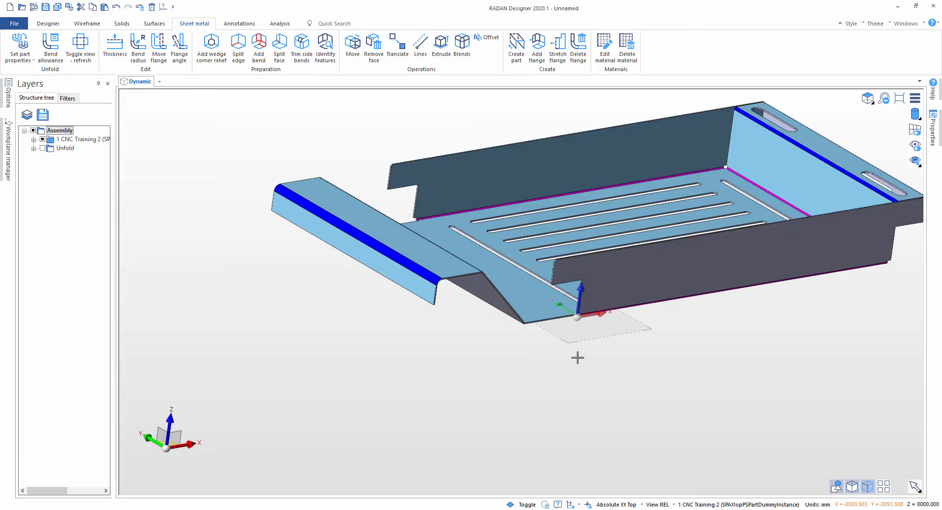
# Stretch the near side flange's end edge 112 mm to meet the corner of the down-turned lip with Stretch flange
pyautogui.moveTo(579, 357); pyautogui.dragTo(589, 313, button='middle')
pyautogui.scroll(3, 529, 295)
pyautogui.moveTo(703, 280); pyautogui.dragTo(695, 277, button='middle')
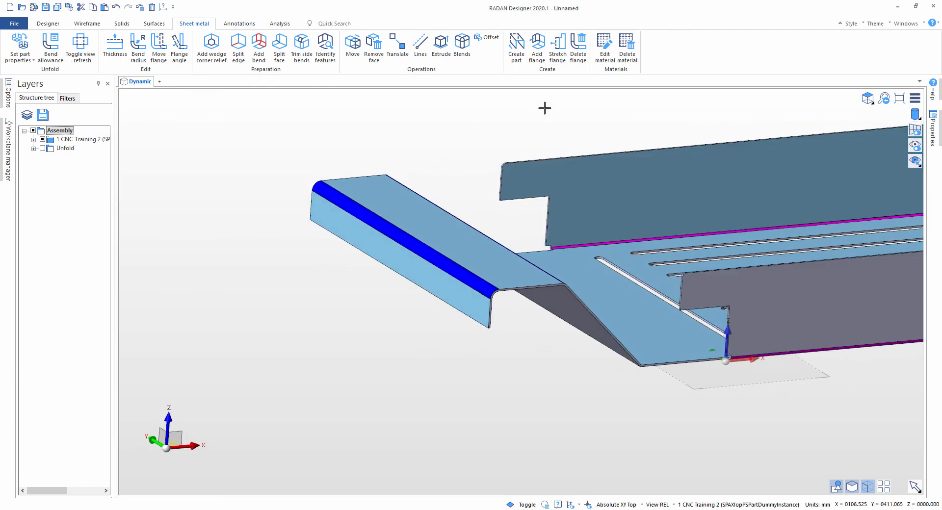
pyautogui.click(560, 53)
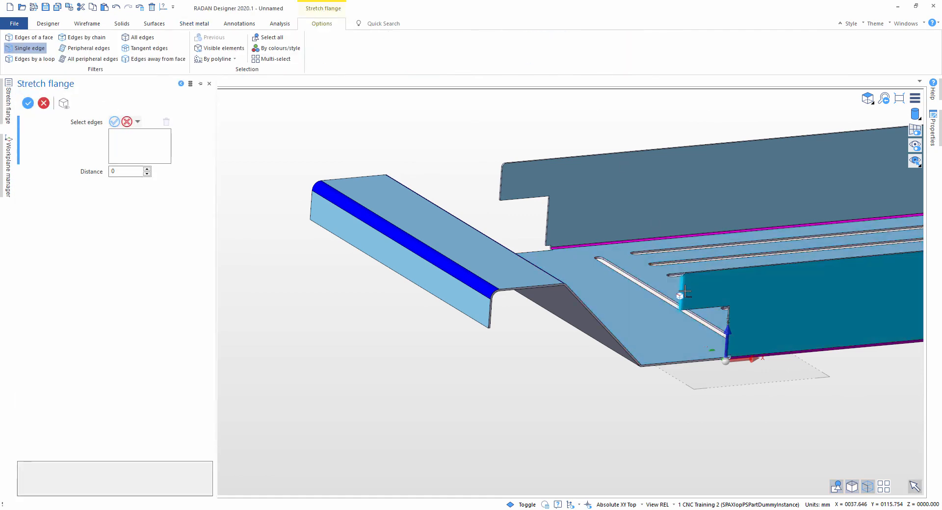
pyautogui.click(681, 293)
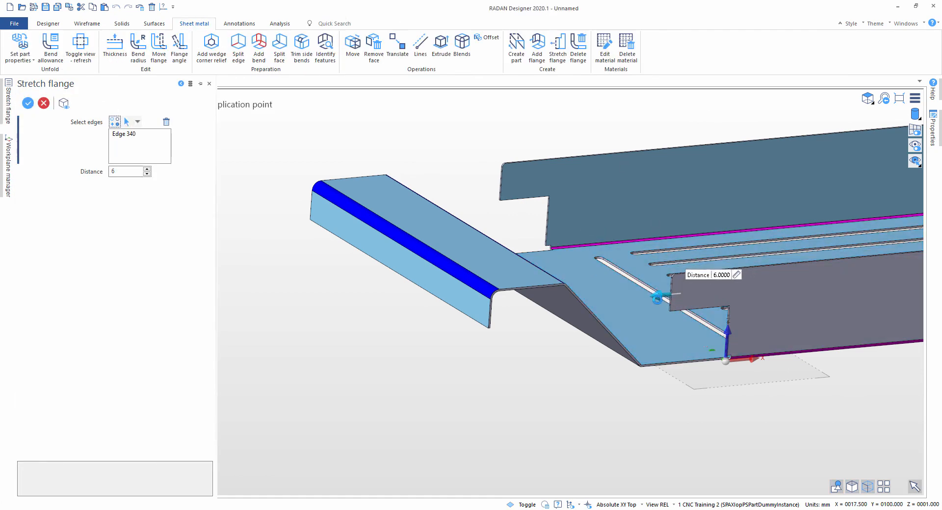
pyautogui.moveTo(656, 298); pyautogui.dragTo(549, 325)
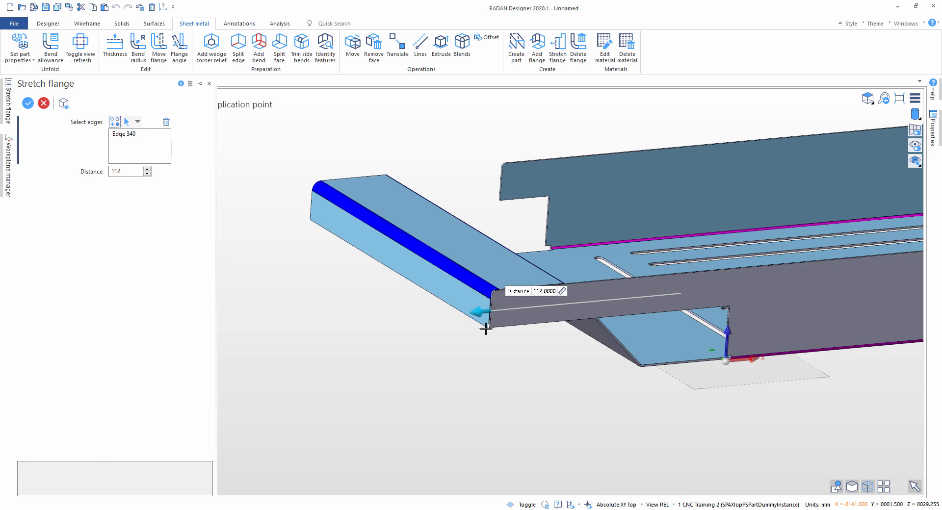
pyautogui.moveTo(485, 328); pyautogui.dragTo(485, 328)
pyautogui.scroll(3, 481, 317)
pyautogui.moveTo(493, 296); pyautogui.dragTo(636, 182, button='middle')
pyautogui.rightClick(518, 200)
# Stretch the far side flange's end edge 107 mm to the lip's far corner and finish Stretch flange
pyautogui.click(593, 208)
pyautogui.rightClick(594, 208)
pyautogui.moveTo(659, 222); pyautogui.dragTo(379, 254)
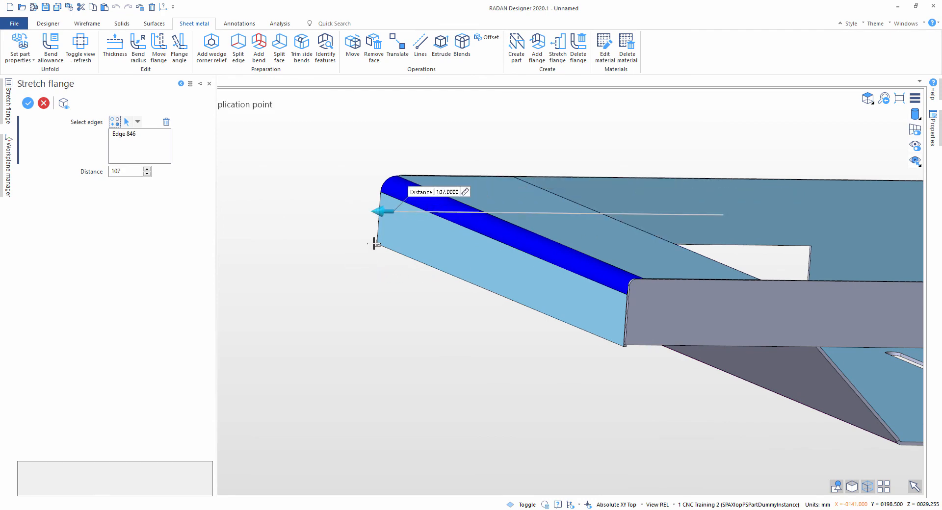
pyautogui.click(374, 244)
pyautogui.rightClick(582, 383)
pyautogui.scroll(-6, 662, 391)
pyautogui.moveTo(765, 397); pyautogui.dragTo(592, 326, button='middle')
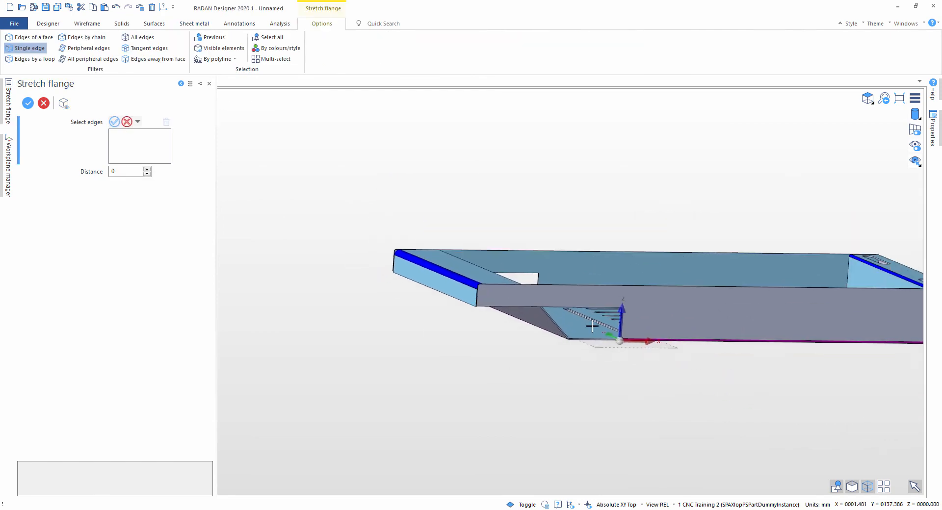
pyautogui.scroll(5, 592, 326)
pyautogui.press('Escape')
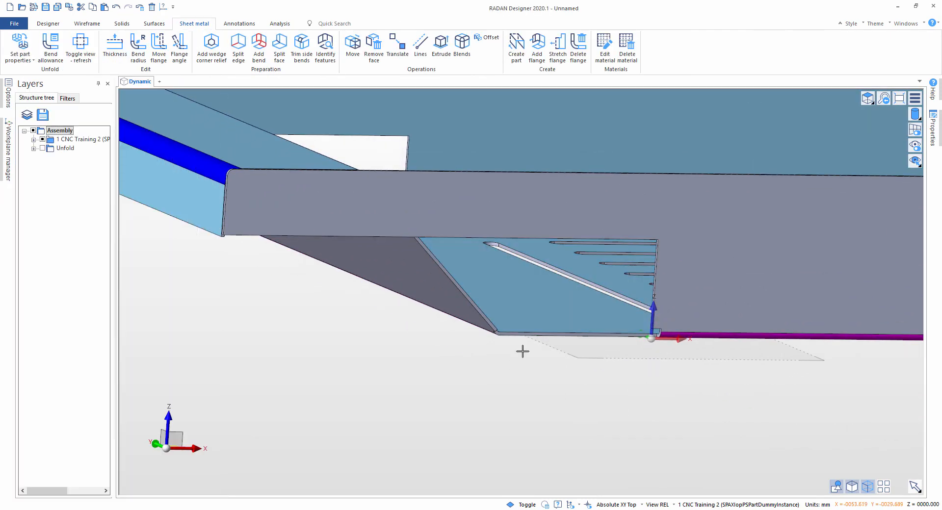
# Start Extrude and select the near side flange's narrow vertical end face beside the cut-out
pyautogui.scroll(-4, 522, 351)
pyautogui.moveTo(500, 225); pyautogui.dragTo(528, 253, button='middle')
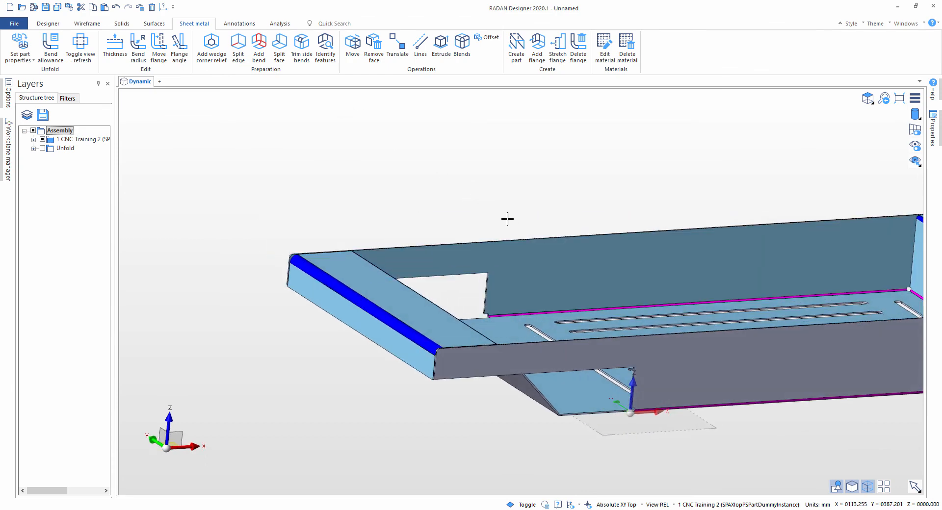
pyautogui.moveTo(524, 222); pyautogui.dragTo(501, 181, button='middle')
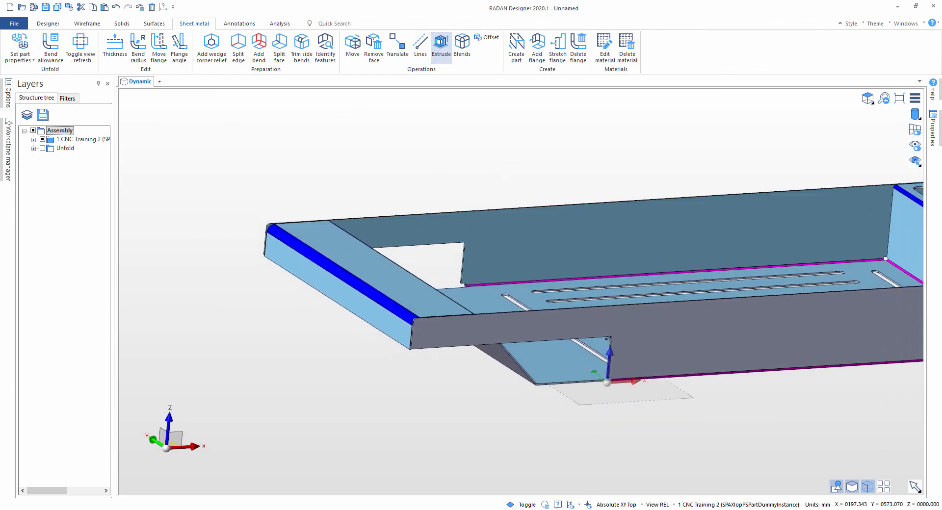
pyautogui.click(441, 46)
pyautogui.scroll(5, 509, 276)
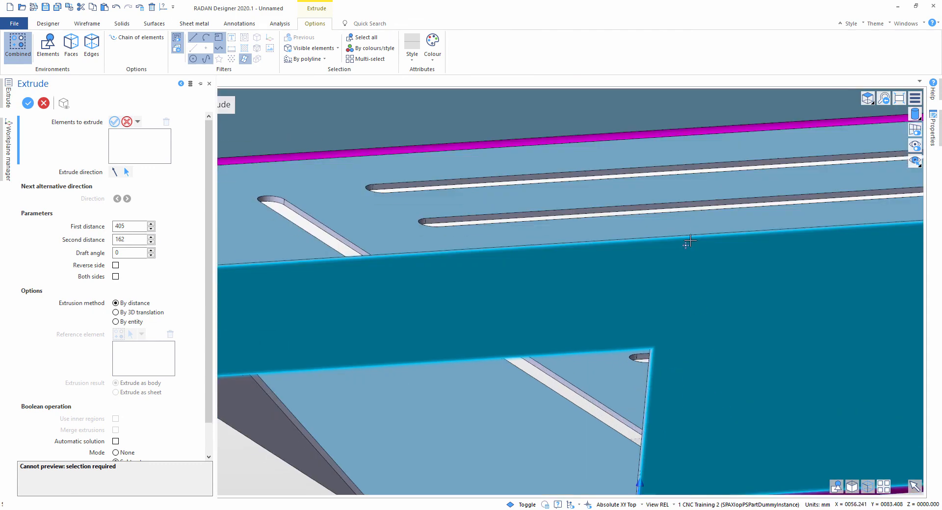
pyautogui.scroll(-3, 690, 240)
pyautogui.scroll(5, 627, 314)
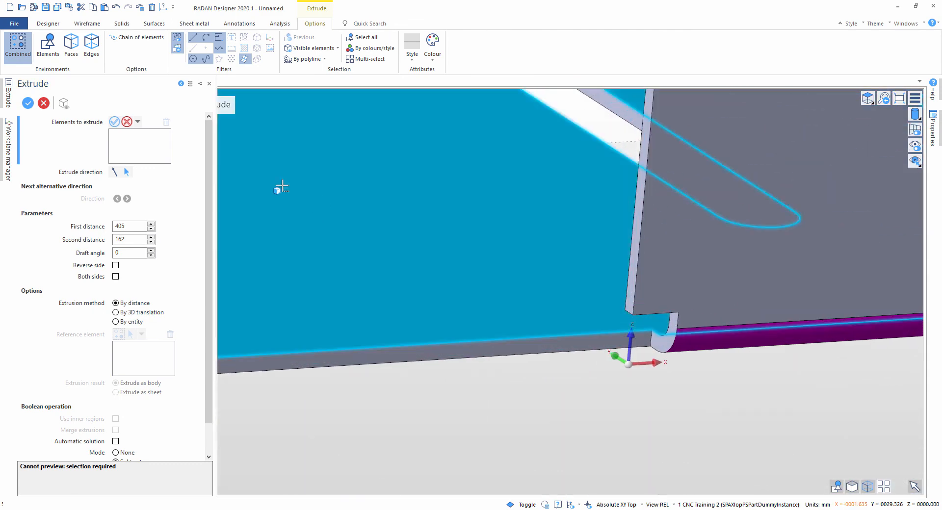
pyautogui.scroll(3, 636, 301)
pyautogui.click(634, 303)
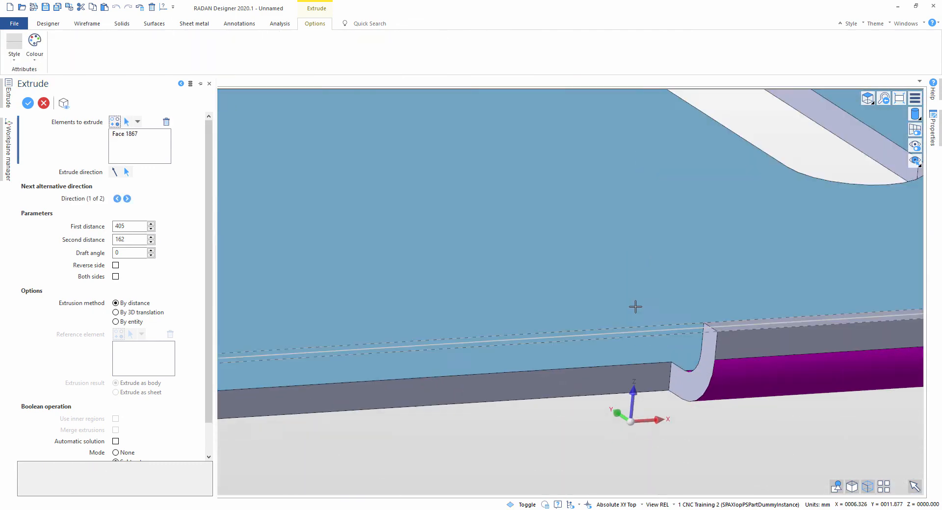
pyautogui.scroll(-5, 635, 307)
pyautogui.moveTo(525, 240); pyautogui.dragTo(593, 341, button='middle')
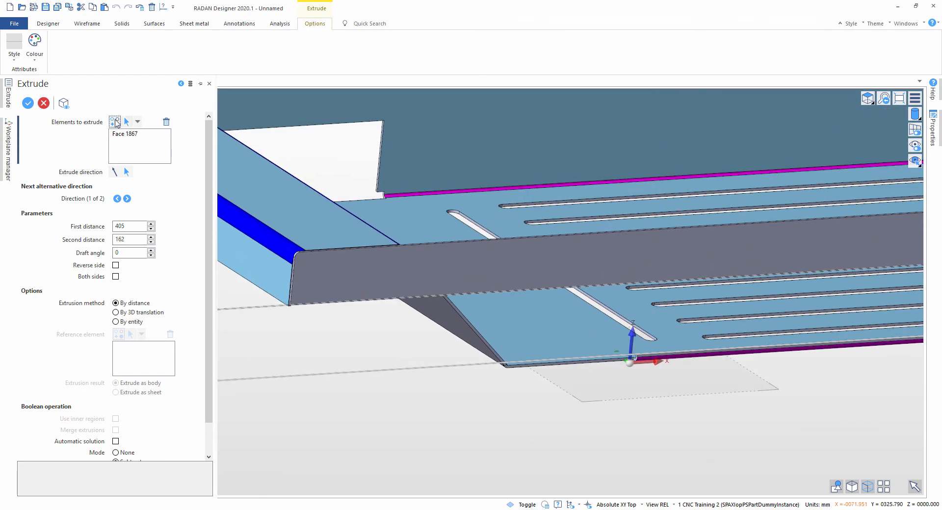
# Add the far side flange's matching narrow cut-out face to the elements to extrude
pyautogui.click(115, 122)
pyautogui.scroll(6, 382, 225)
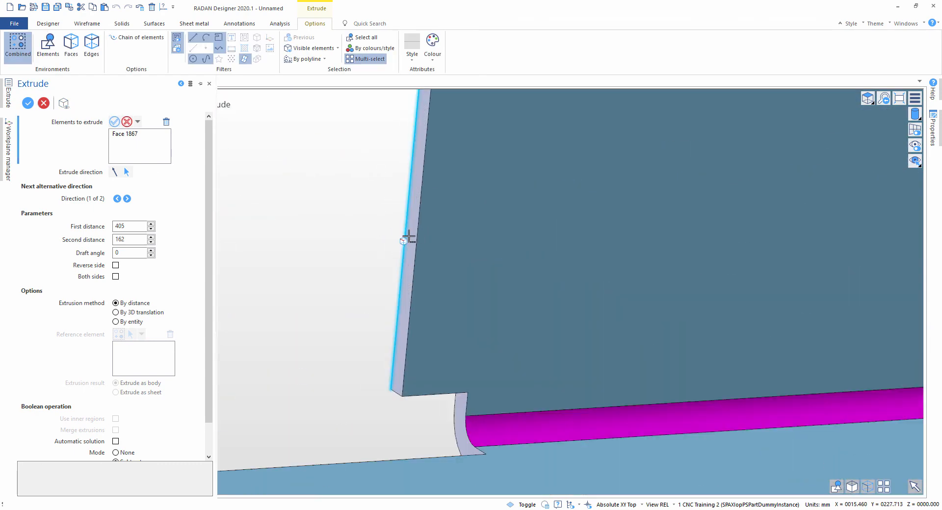
pyautogui.click(408, 239)
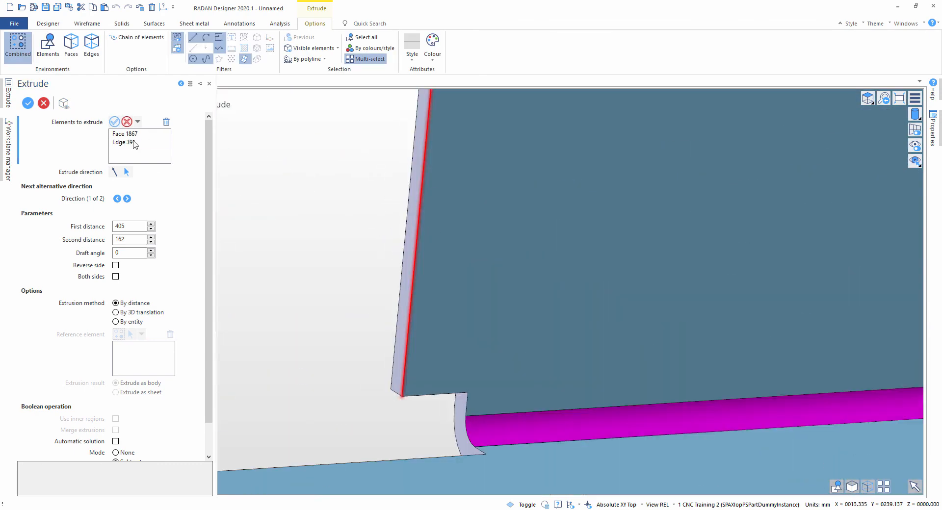
pyautogui.click(409, 212)
pyautogui.scroll(-2, 409, 212)
pyautogui.click(114, 122)
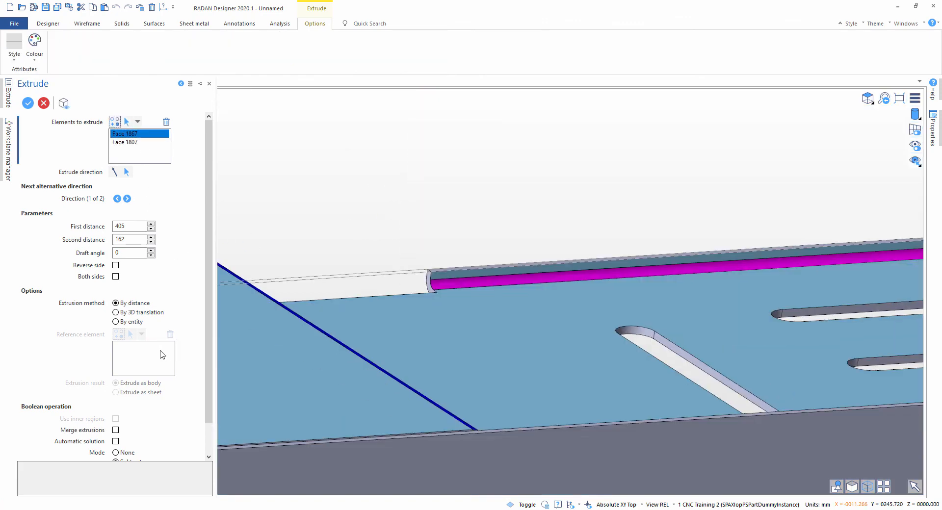
# Extrude both cut-out faces by entity up to the sloped end flange's outer face in Unite mode, and finish Extrude
pyautogui.click(116, 322)
pyautogui.scroll(-1, 102, 323)
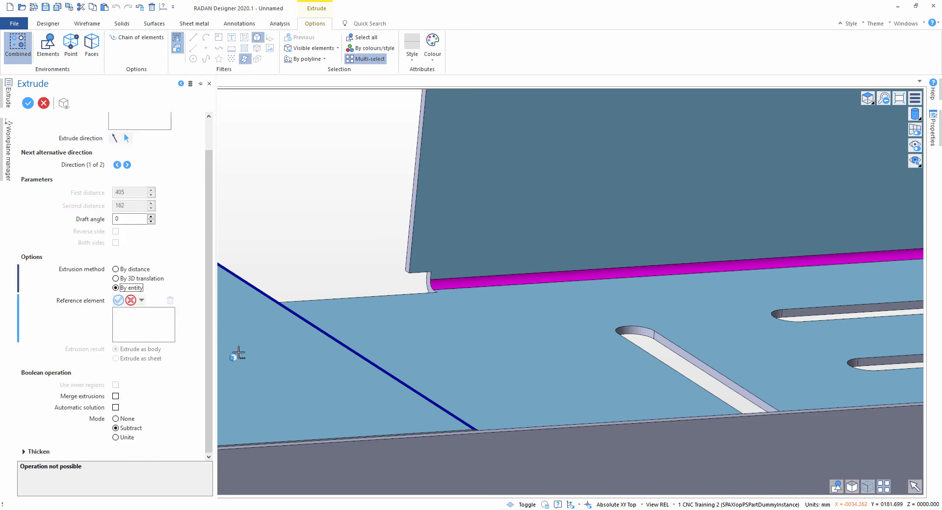
pyautogui.scroll(-5, 318, 401)
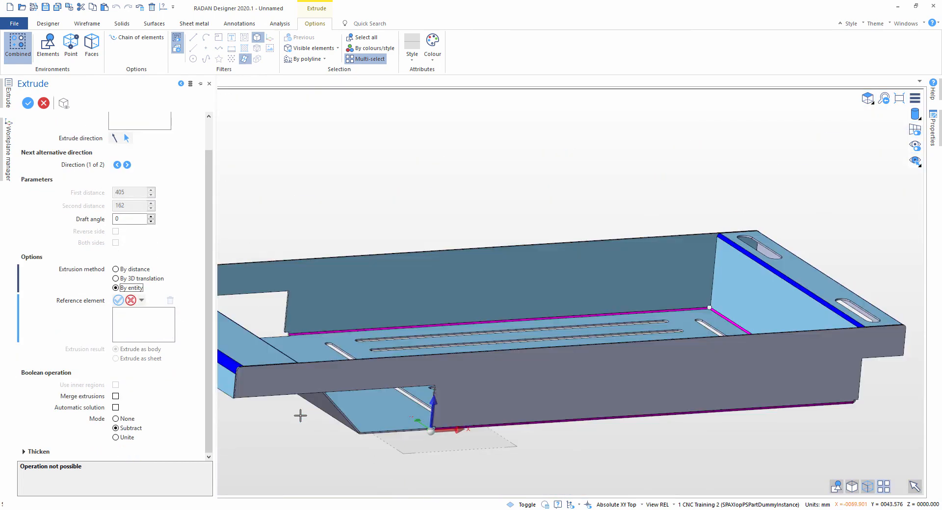
pyautogui.scroll(5, 384, 357)
pyautogui.click(94, 47)
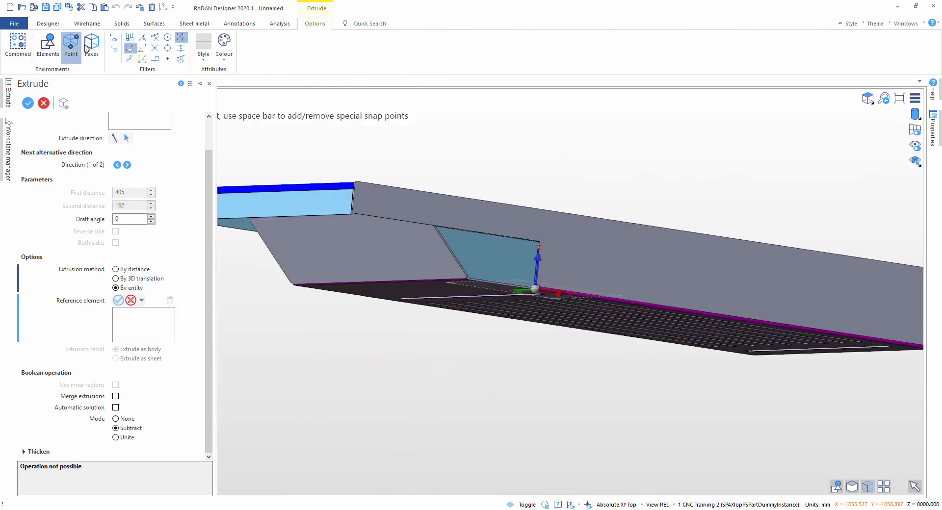
pyautogui.click(394, 245)
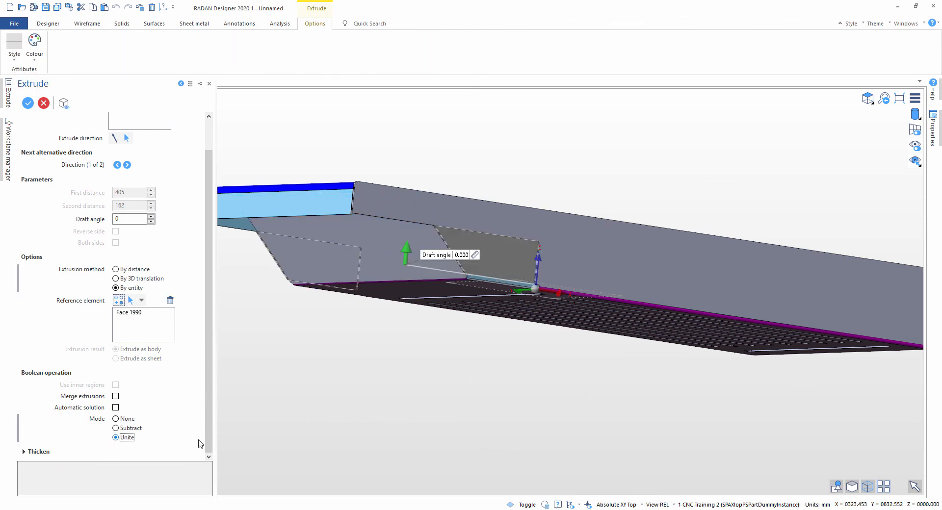
pyautogui.middleClick(427, 411)
pyautogui.scroll(5, 463, 253)
pyautogui.moveTo(483, 263); pyautogui.dragTo(452, 248, button='middle')
pyautogui.scroll(-4, 472, 237)
pyautogui.moveTo(528, 251); pyautogui.dragTo(520, 219, button='middle')
pyautogui.press('Escape')
# Move the near side bend's exposed end face 51 mm along Z to the sloped flange's lower corner
pyautogui.scroll(12, 553, 315)
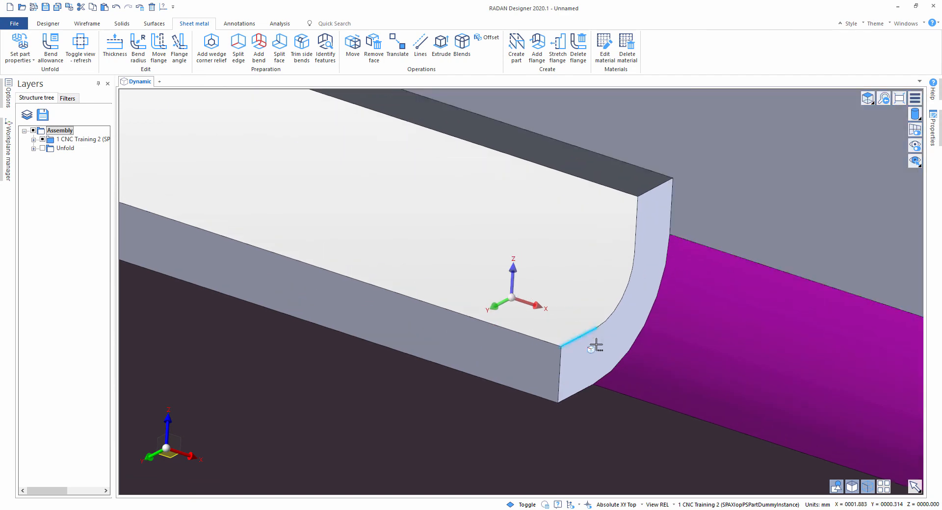
pyautogui.click(595, 348)
pyautogui.scroll(-5, 564, 325)
pyautogui.click(624, 311)
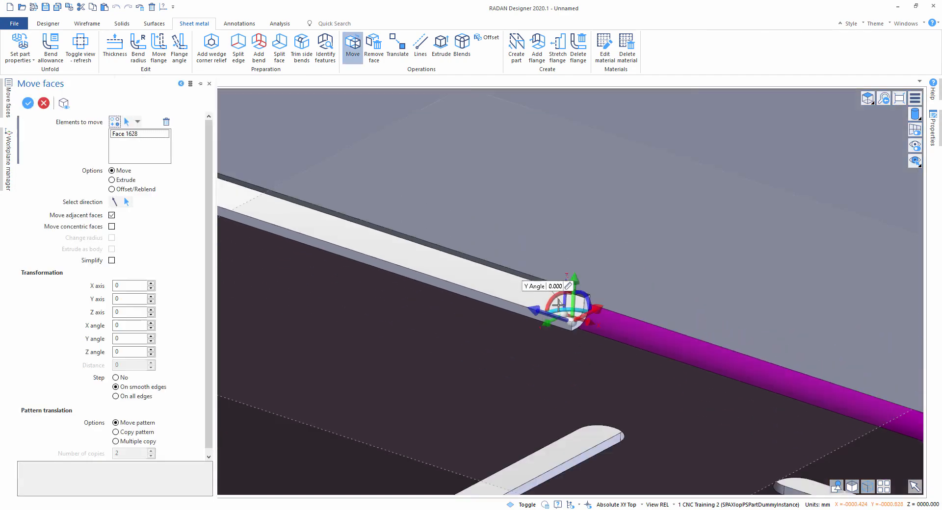
pyautogui.moveTo(444, 275); pyautogui.dragTo(719, 294, button='middle')
pyautogui.moveTo(814, 334); pyautogui.dragTo(430, 209)
pyautogui.scroll(-5, 429, 221)
pyautogui.moveTo(414, 308); pyautogui.dragTo(512, 268, button='middle')
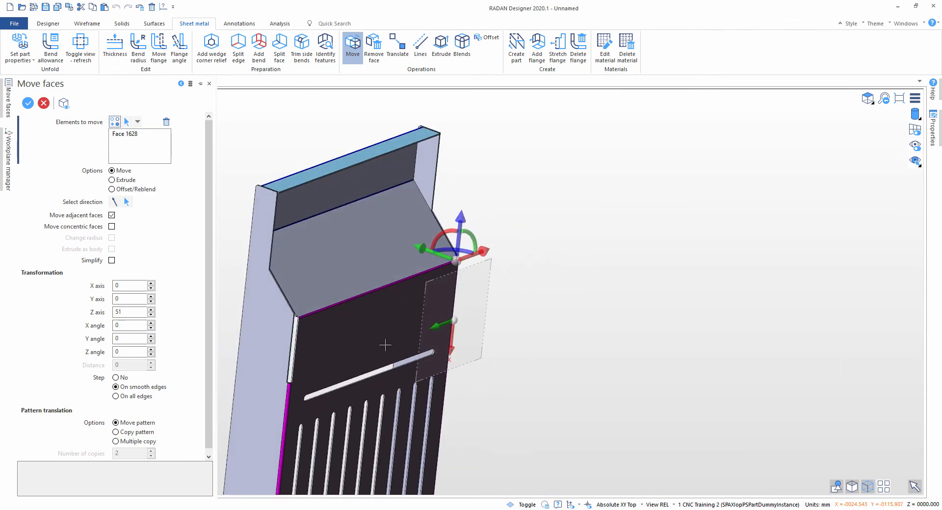
pyautogui.rightClick(385, 345)
# Move the far side bend's exposed end face to the matching lower corner of the sloped flange
pyautogui.scroll(10, 326, 355)
pyautogui.click(429, 428)
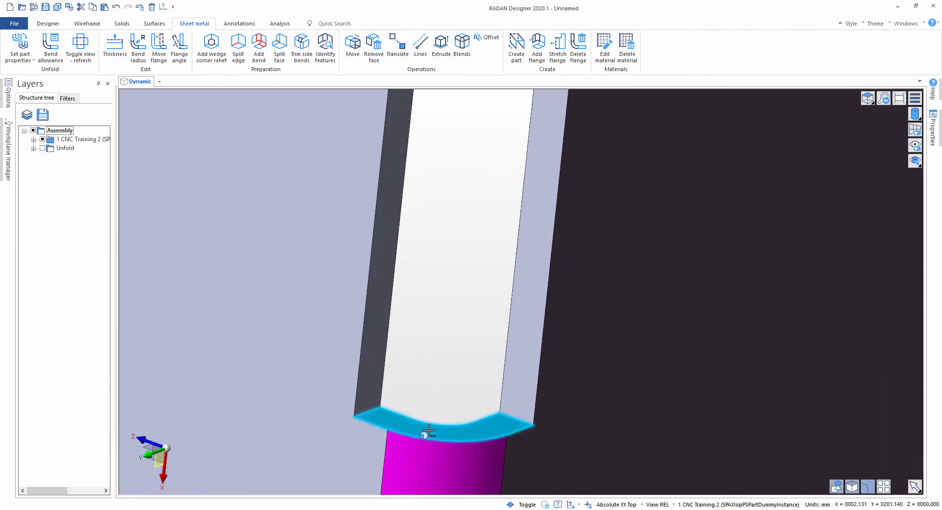
pyautogui.scroll(-3, 425, 427)
pyautogui.scroll(-2, 449, 332)
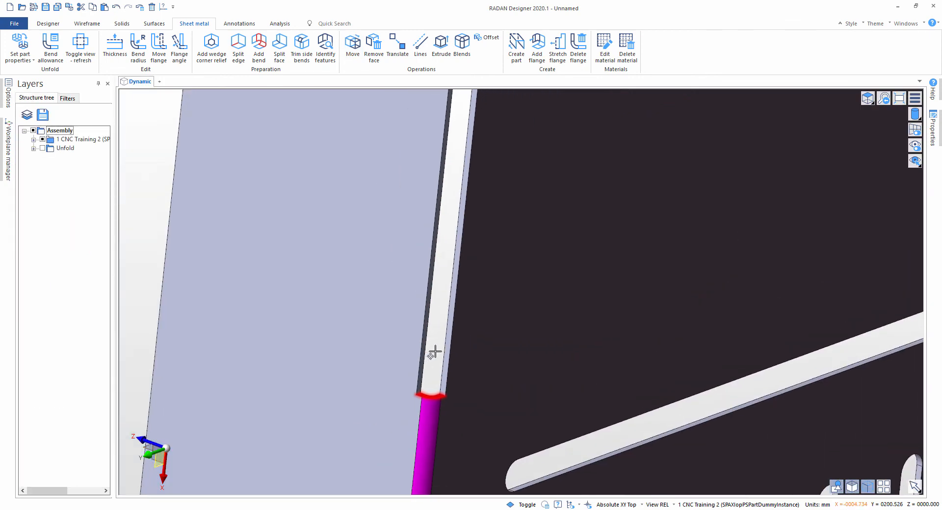
pyautogui.click(351, 49)
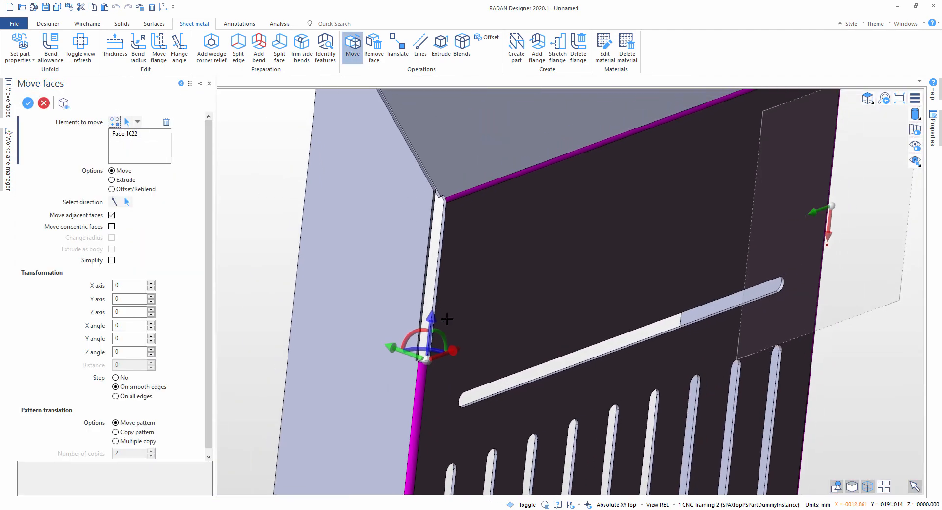
pyautogui.moveTo(437, 187); pyautogui.dragTo(445, 200)
pyautogui.rightClick(270, 176)
# Examine the closed side cut-outs from several angles, display the unfolded tray and return to the folded part
pyautogui.moveTo(486, 221); pyautogui.dragTo(463, 275, button='middle')
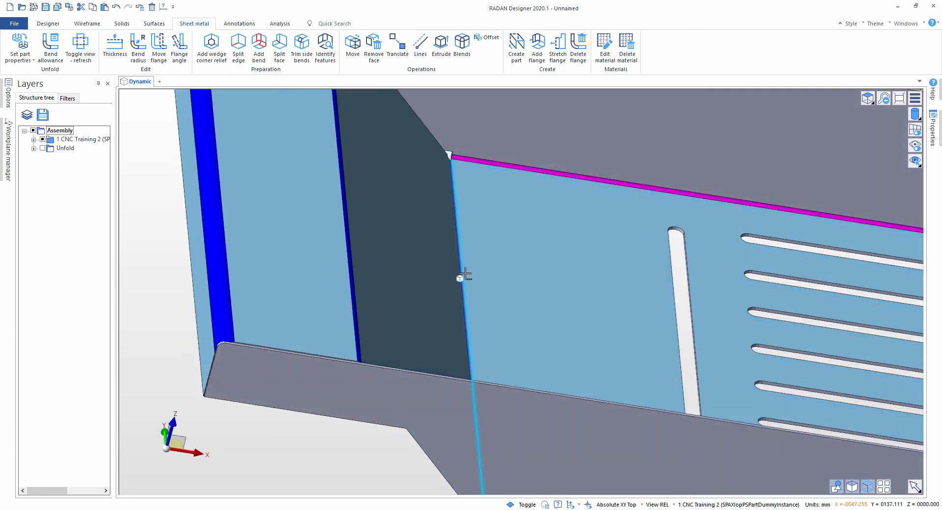
pyautogui.scroll(-4, 479, 272)
pyautogui.scroll(-3, 566, 282)
pyautogui.moveTo(566, 282); pyautogui.dragTo(441, 294, button='middle')
pyautogui.scroll(3, 627, 324)
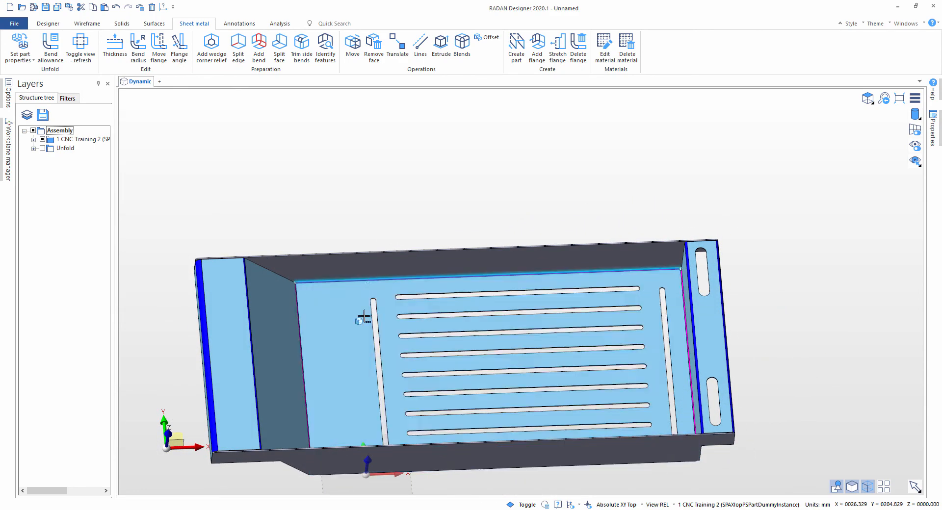
pyautogui.moveTo(399, 320); pyautogui.dragTo(495, 296, button='middle')
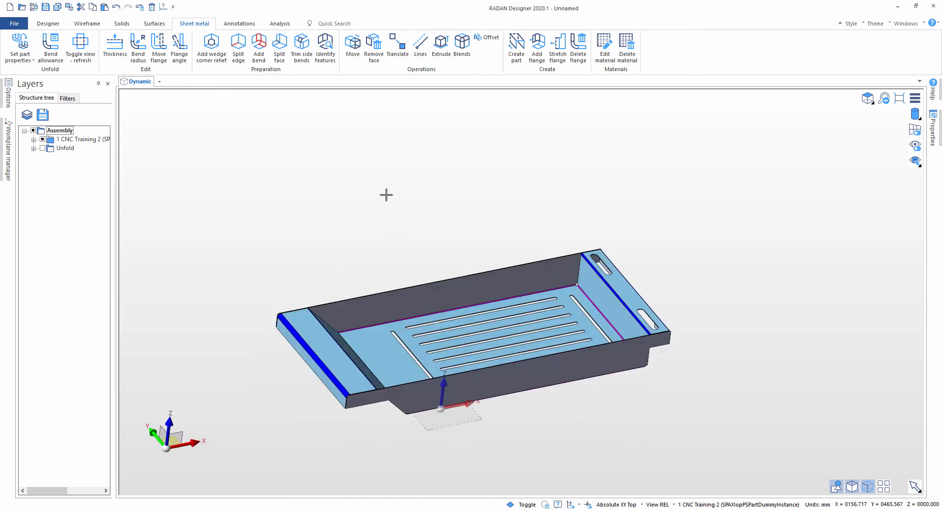
pyautogui.click(87, 49)
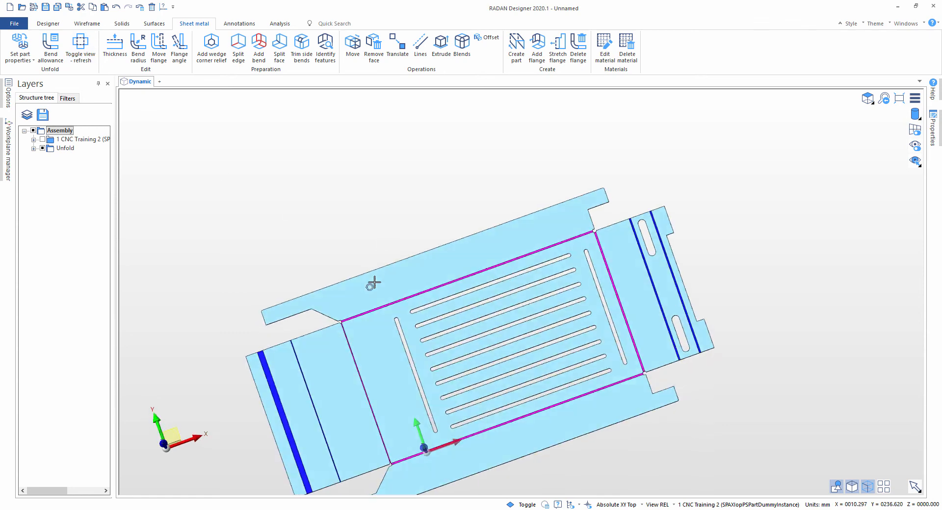
pyautogui.click(88, 51)
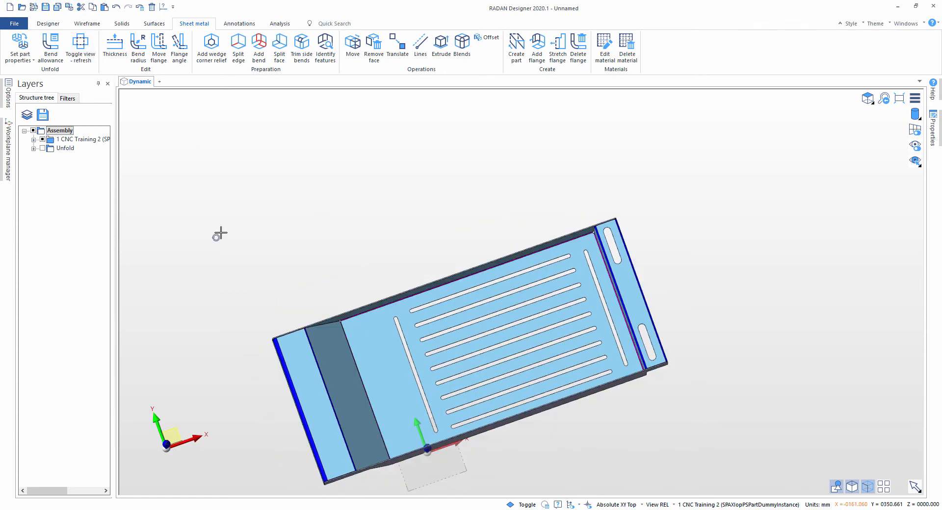
pyautogui.moveTo(221, 187); pyautogui.dragTo(230, 167, button='middle')
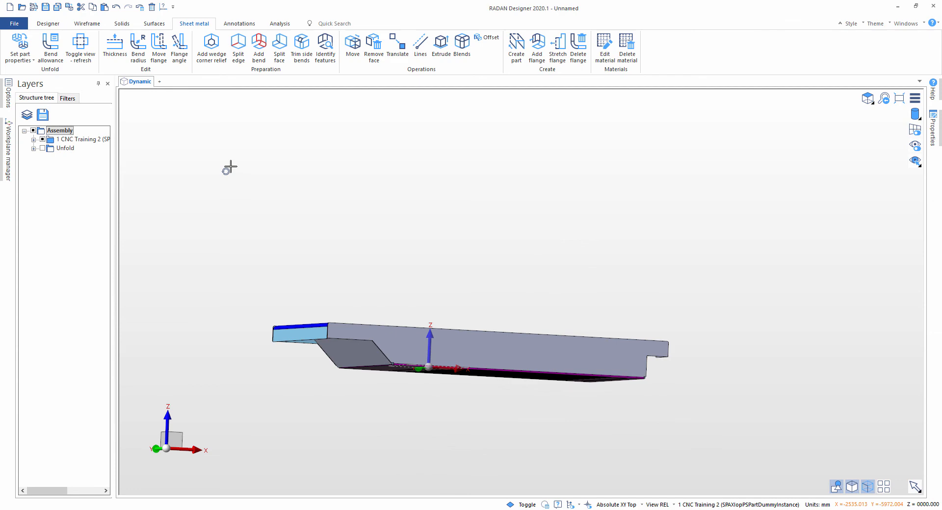